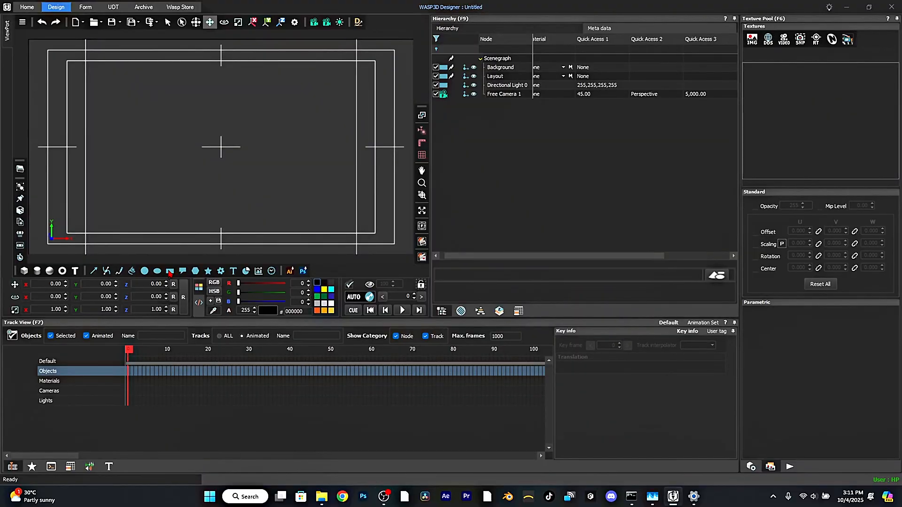
Draw a wide, short rectangle between the vertical guides along the upper edge of the inner safe area, centred at about Y 361
click(169, 271)
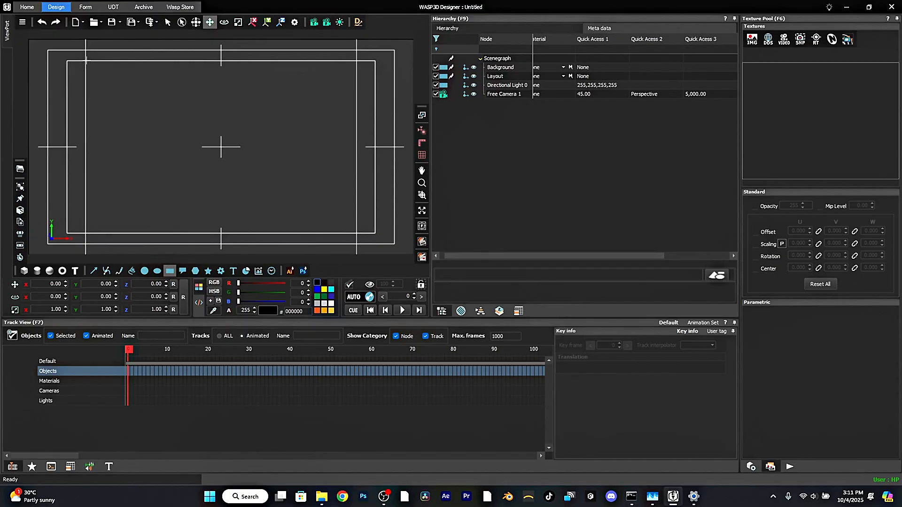
drag(87, 60, 355, 88)
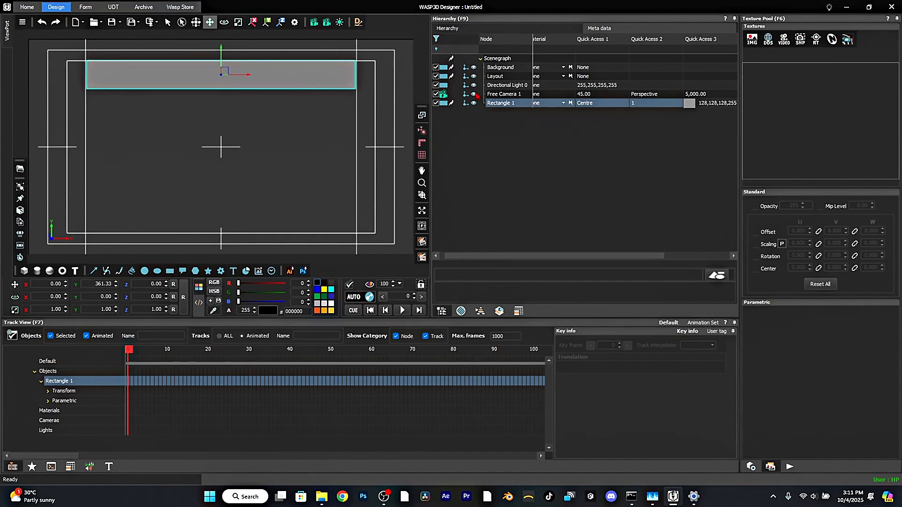
click(708, 103)
click(726, 102)
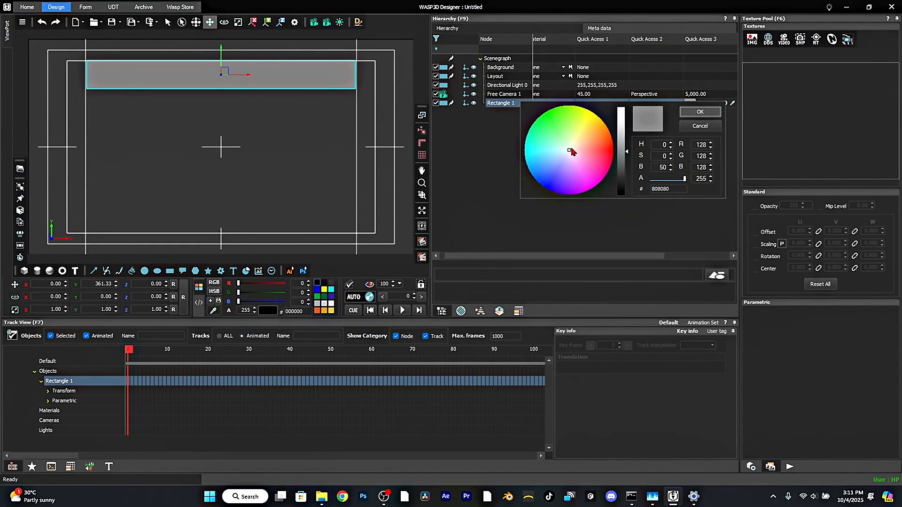
click(555, 149)
mouse_move(564, 146)
mouse_down()
mouse_move(576, 117)
mouse_move(612, 151)
mouse_move(572, 154)
mouse_move(552, 144)
mouse_up()
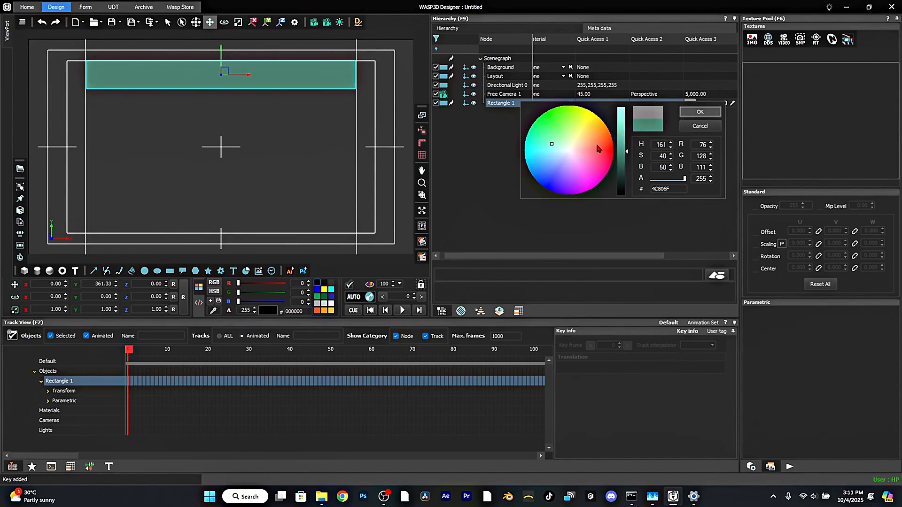
click(699, 126)
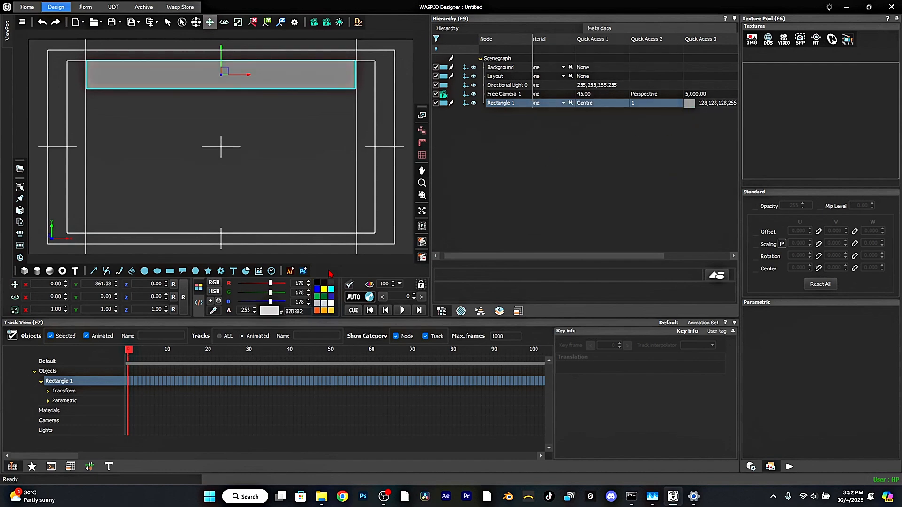
Try the preset color swatches and apply dark green 006837 to the rectangle
click(324, 290)
click(331, 290)
click(318, 290)
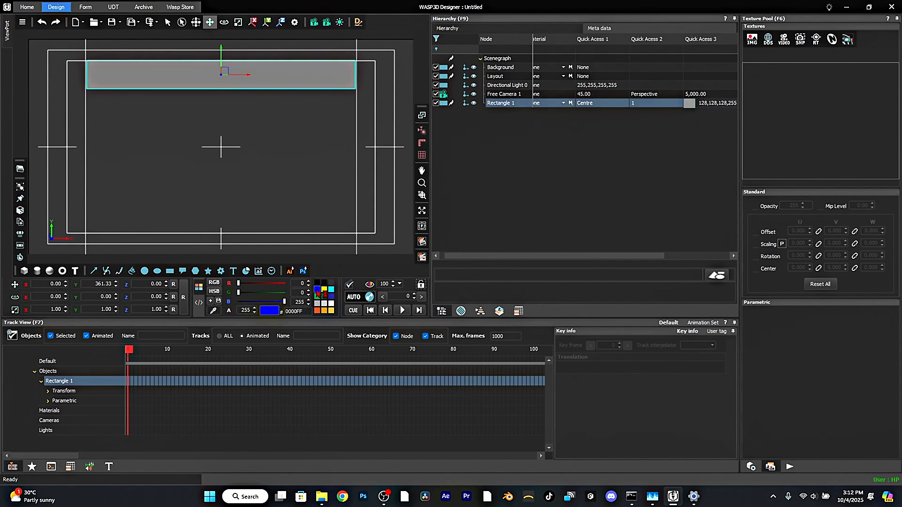
click(318, 297)
click(324, 296)
click(331, 296)
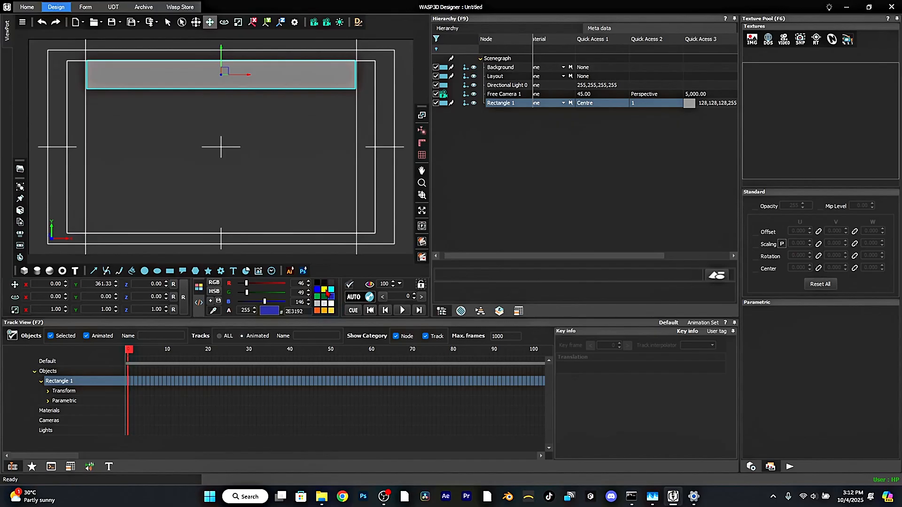
click(325, 290)
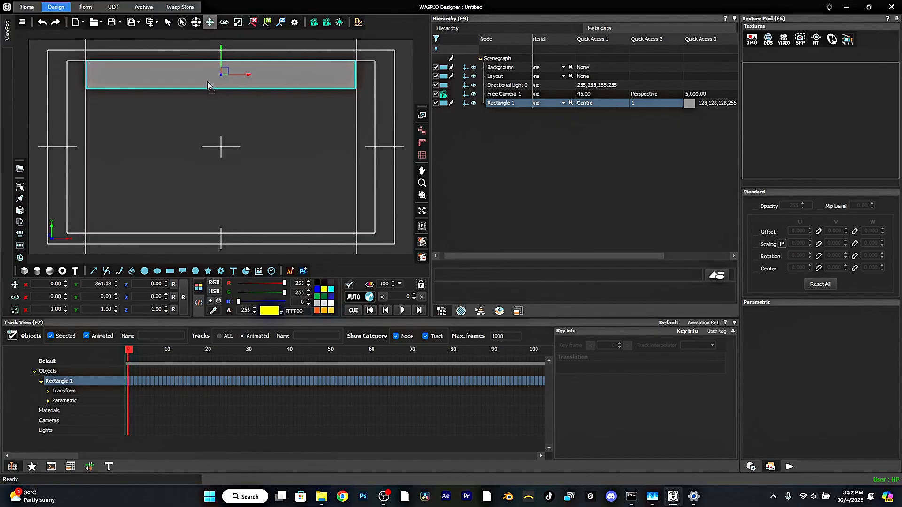
drag(207, 82, 206, 83)
click(324, 297)
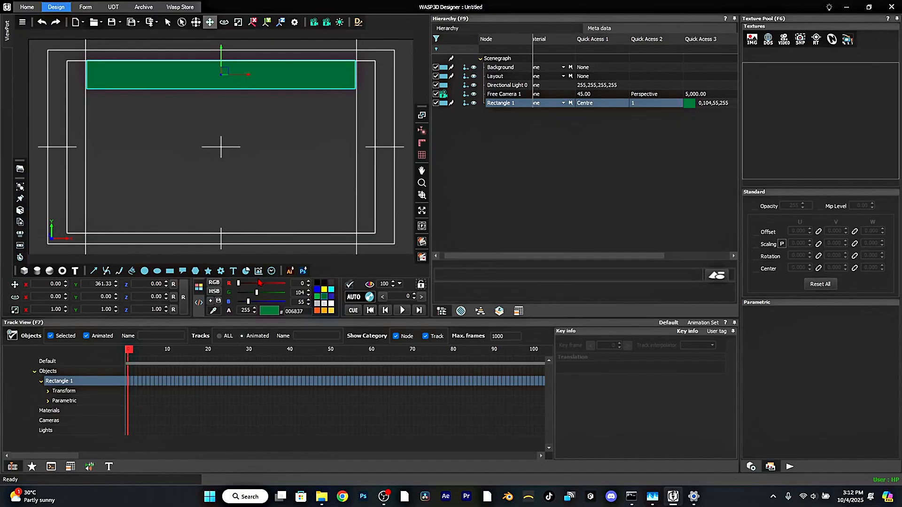
Sample a blue from the screen with the color eyedropper as the current color
click(213, 312)
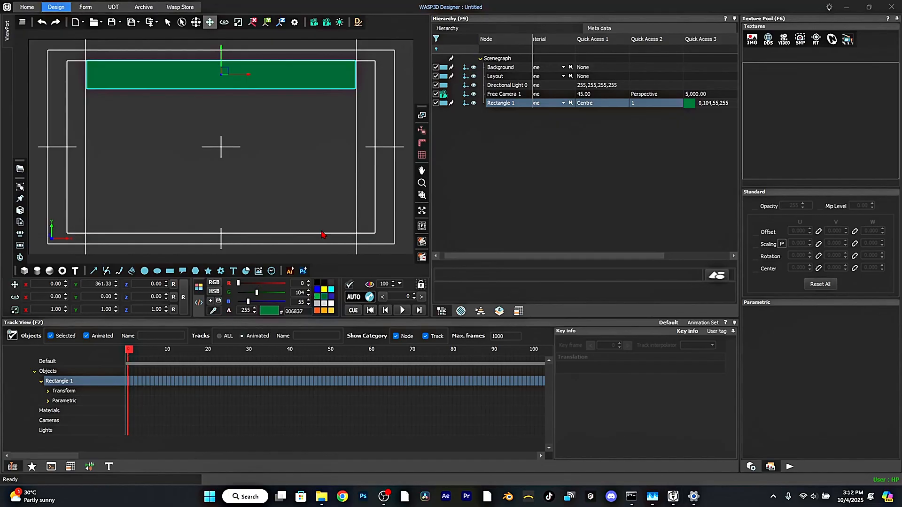
click(493, 195)
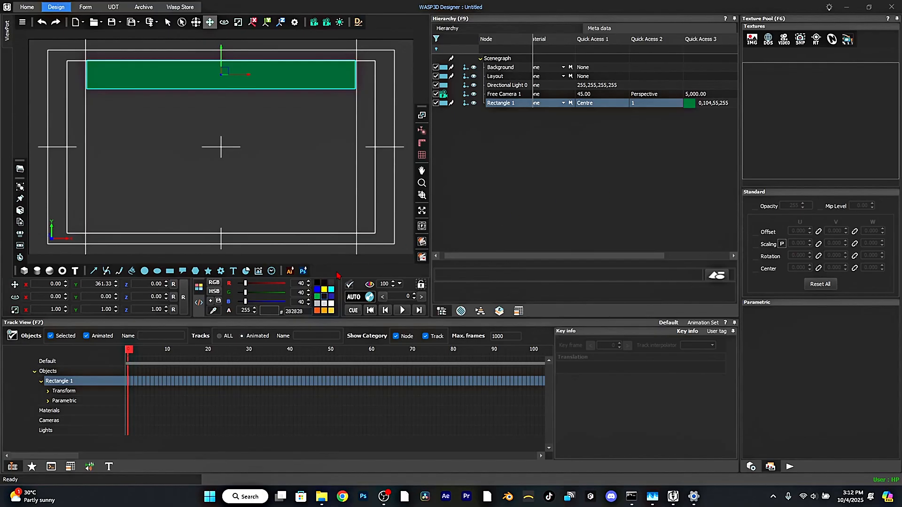
click(325, 294)
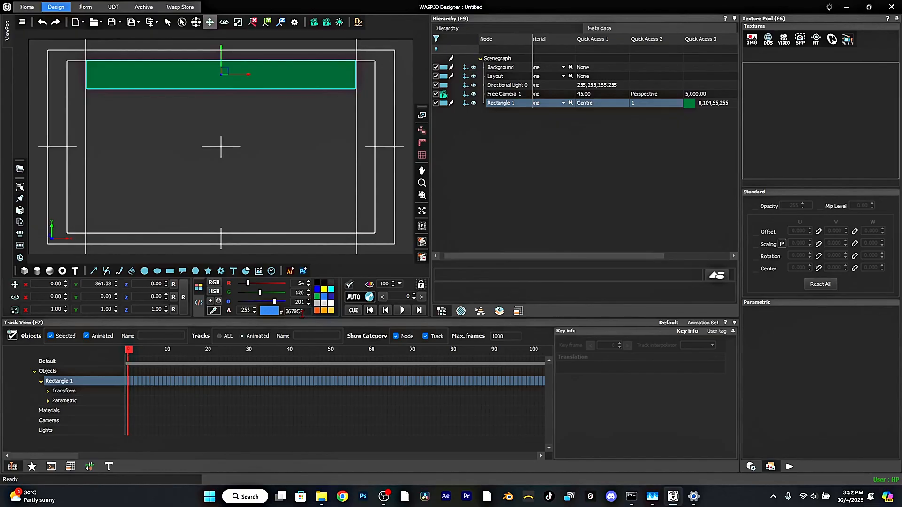
Set the current color to hex FFFFFF and apply it to the rectangle
drag(308, 311, 281, 311)
text(ffffff)
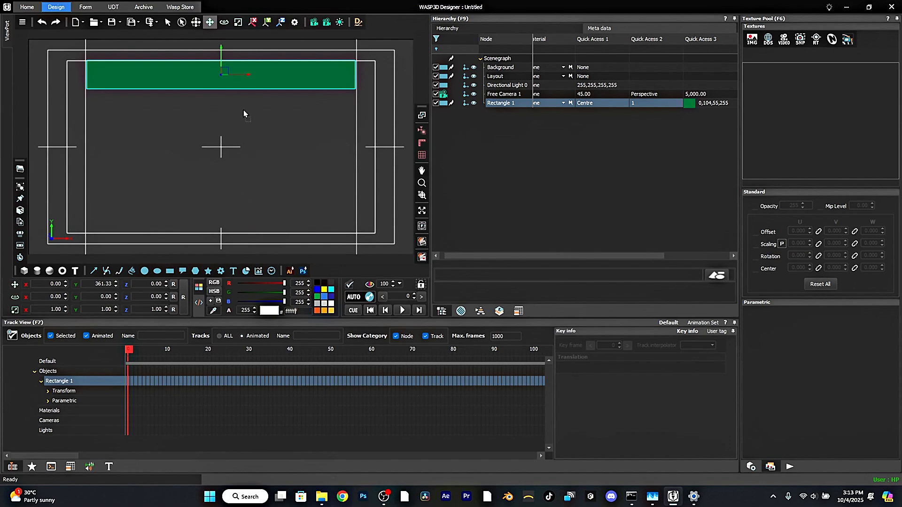
click(247, 84)
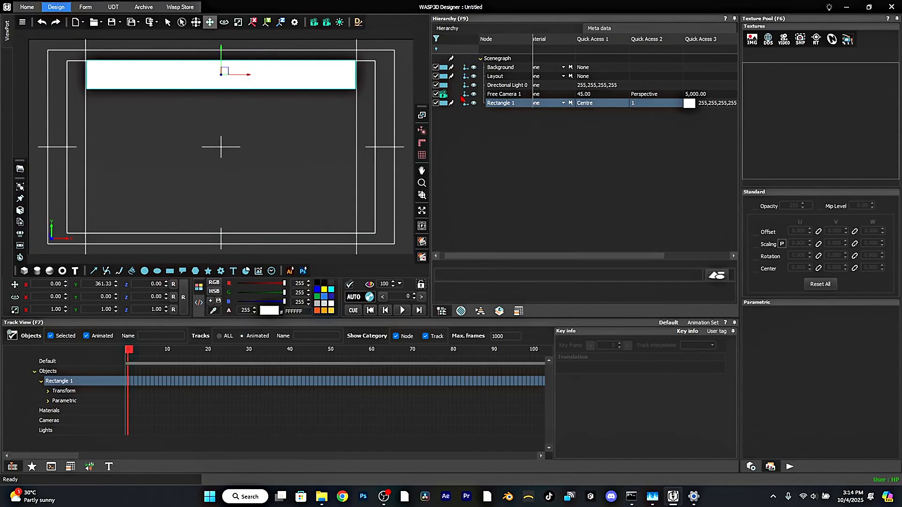
Duplicate the white rectangle and place the copy just below it, at about X -5, Y 192
right_click(510, 106)
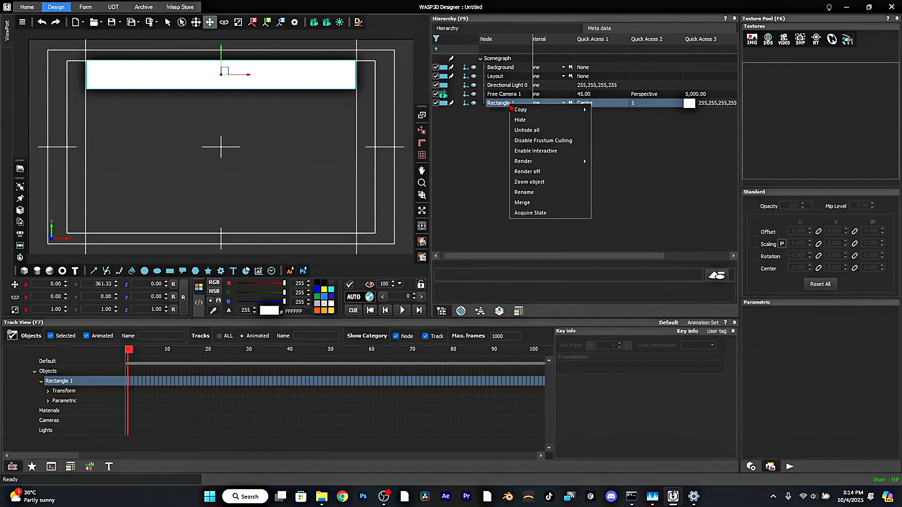
mouse_move(523, 111)
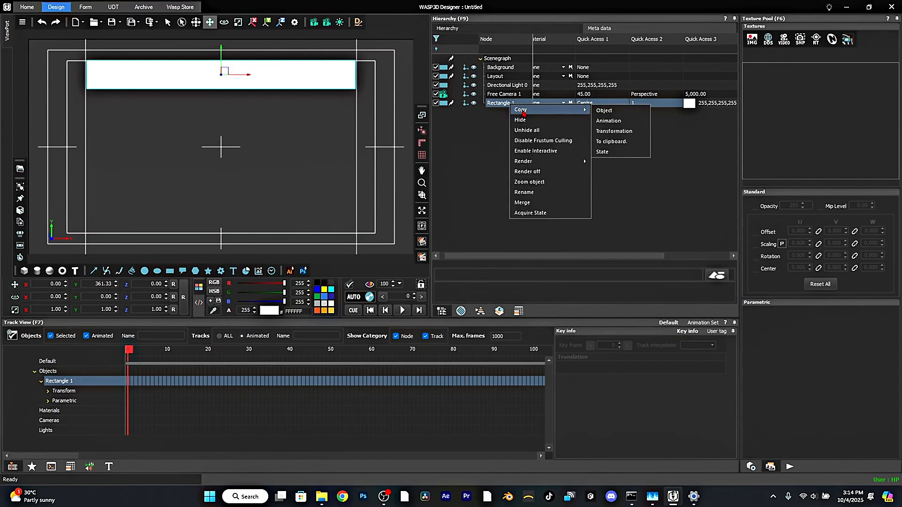
click(621, 112)
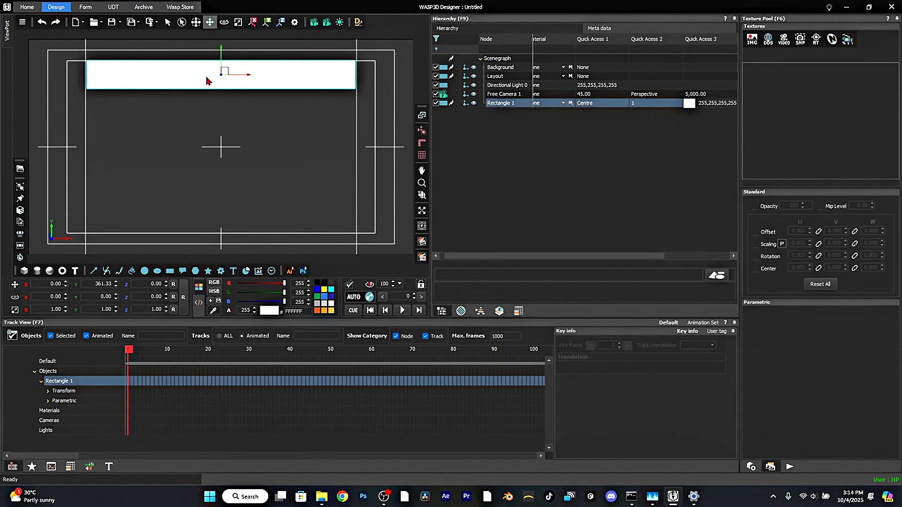
shift+drag(206, 77, 202, 117)
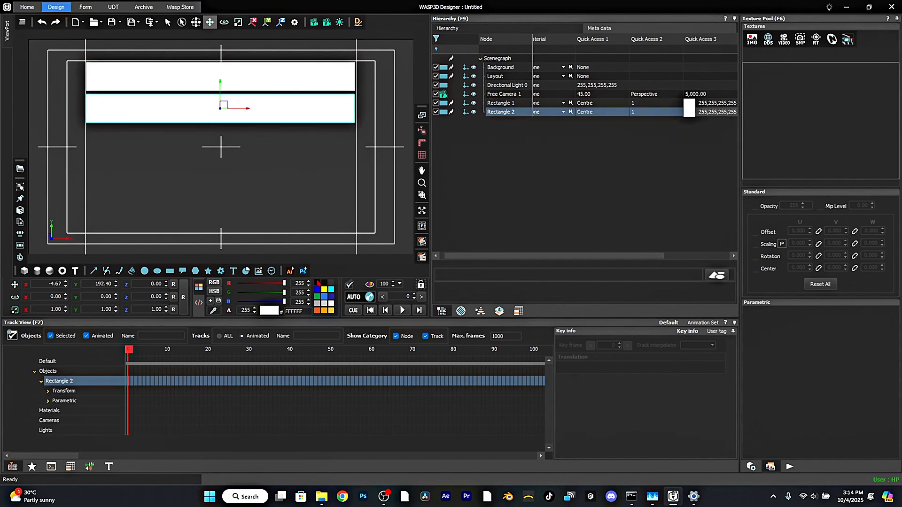
Fill the duplicated lower rectangle with the black preset color
drag(315, 282, 188, 112)
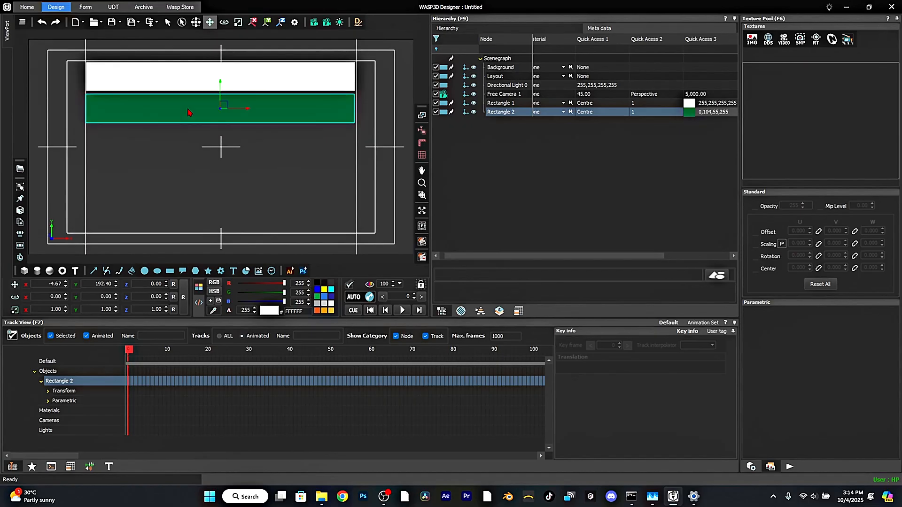
click(316, 283)
drag(184, 125, 179, 116)
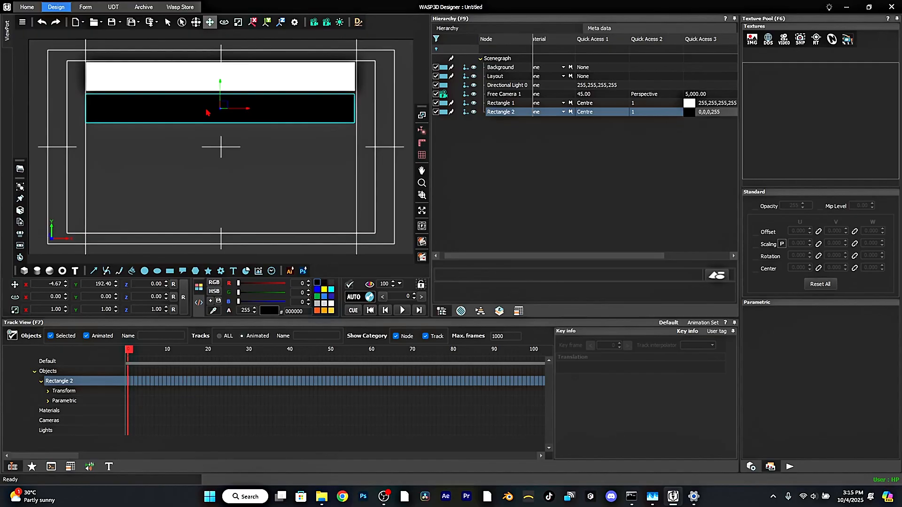
Adjust the black rectangle's position, height and width so it forms a thin strip directly below the white bar
click(207, 113)
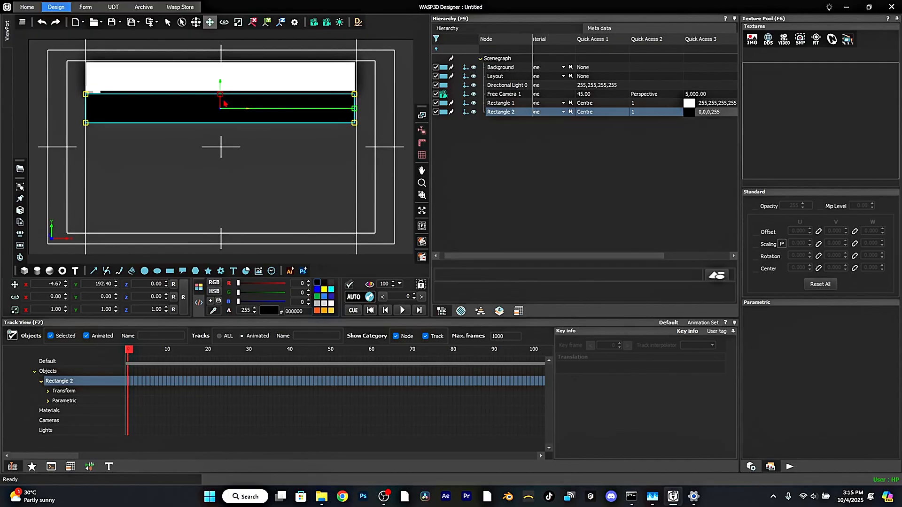
drag(225, 103, 229, 96)
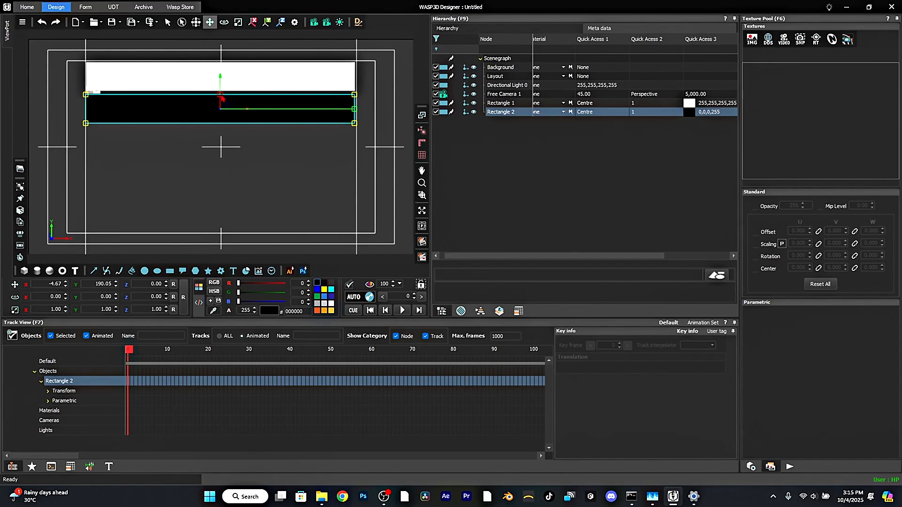
mouse_move(221, 94)
mouse_down()
mouse_move(220, 85)
mouse_move(224, 96)
mouse_up()
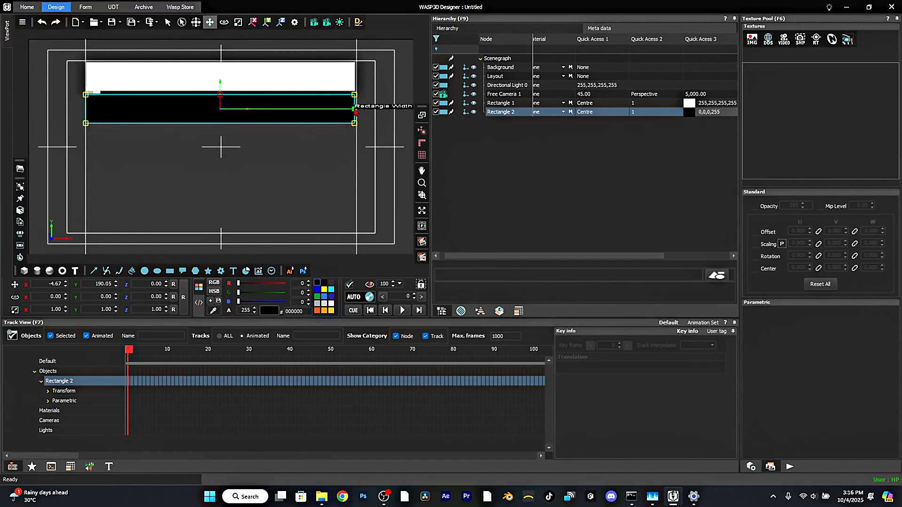
drag(355, 110, 352, 110)
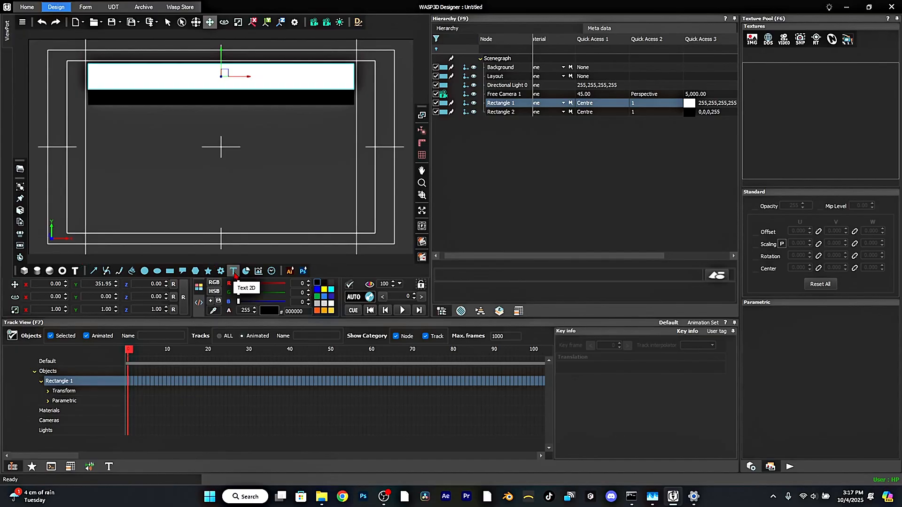
Add a 3D text object and replace its default wording with LEADBOARD
click(75, 271)
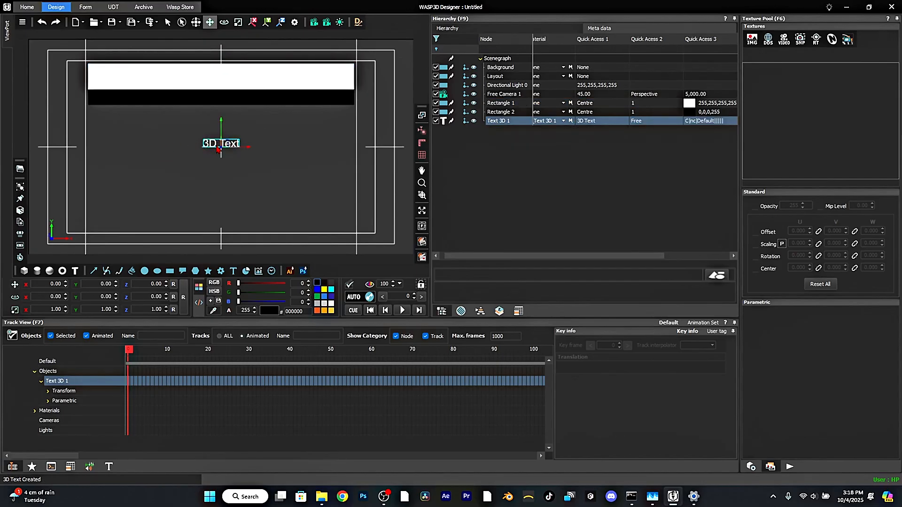
click(109, 466)
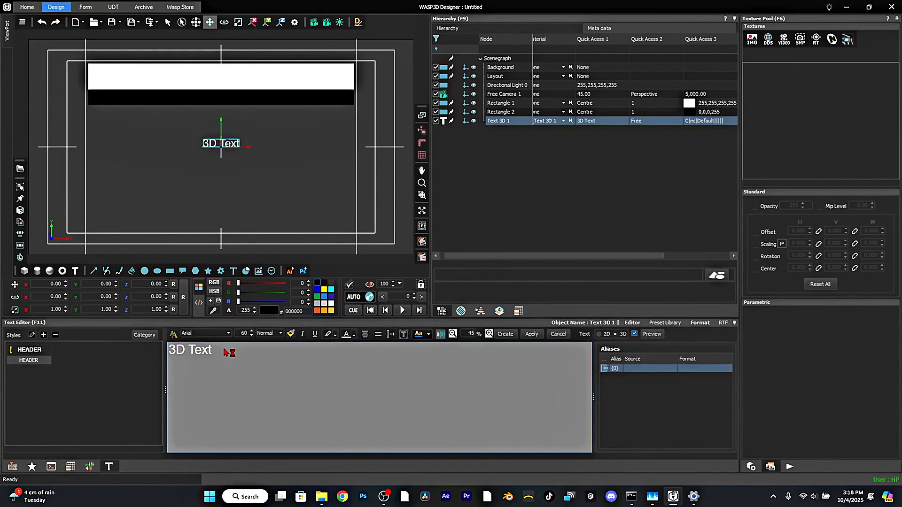
key(BackSpace)
key(BackSpace)
key(BackSpace)
key(BackSpace)
key(BackSpace)
key(BackSpace)
key(BackSpace)
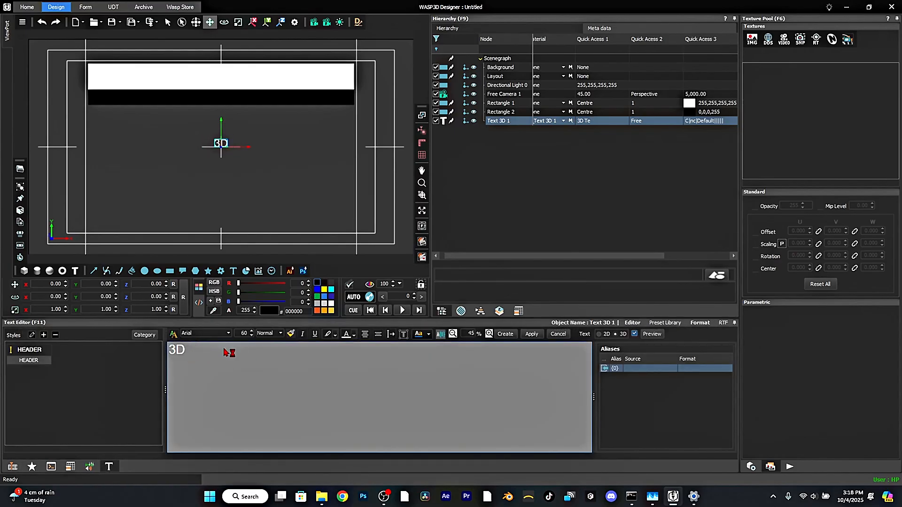
text(LEADBOARD)
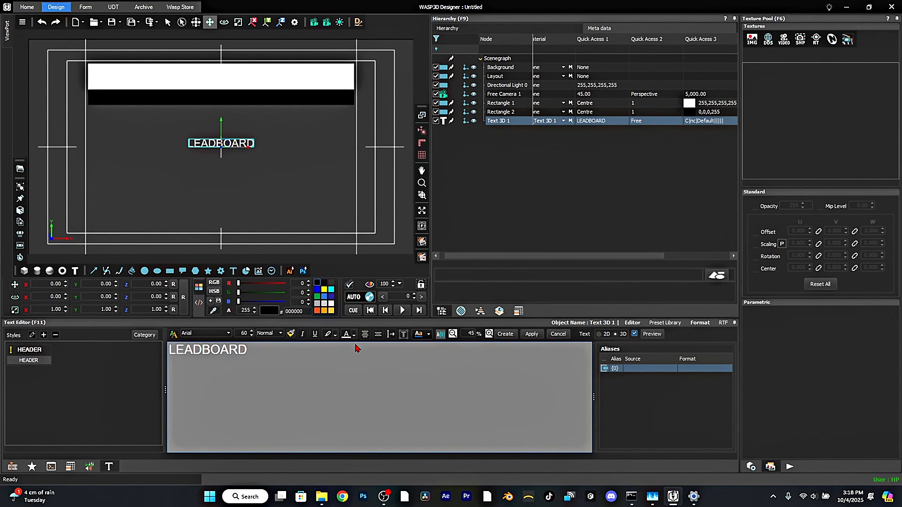
Change the color of the whole LEADBOARD text to black
drag(264, 354, 158, 359)
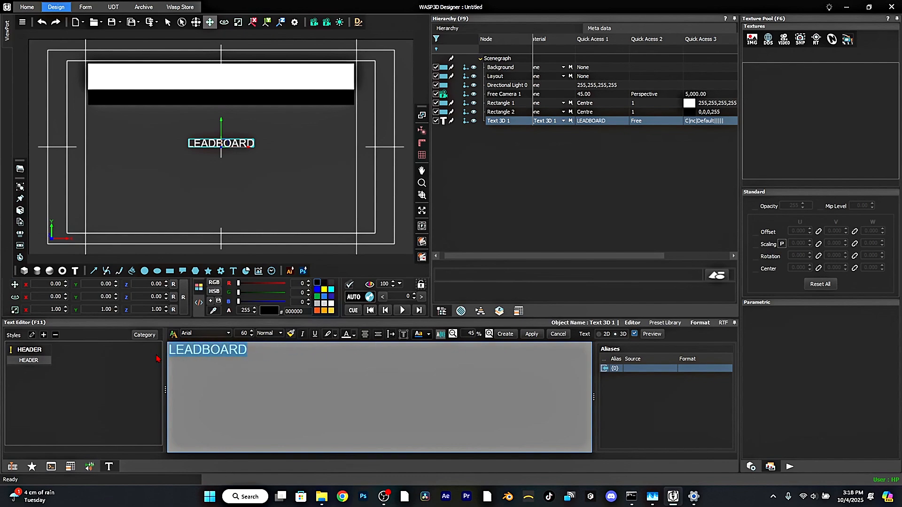
click(355, 334)
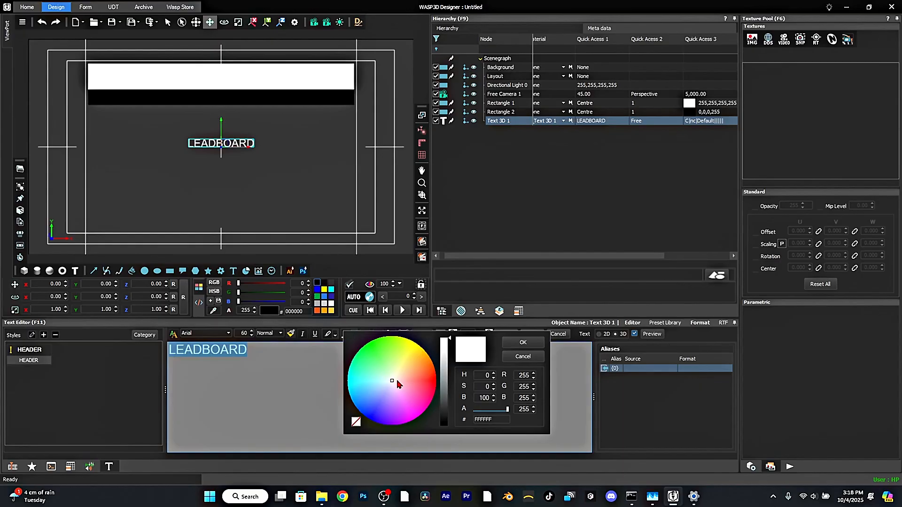
drag(450, 390, 449, 426)
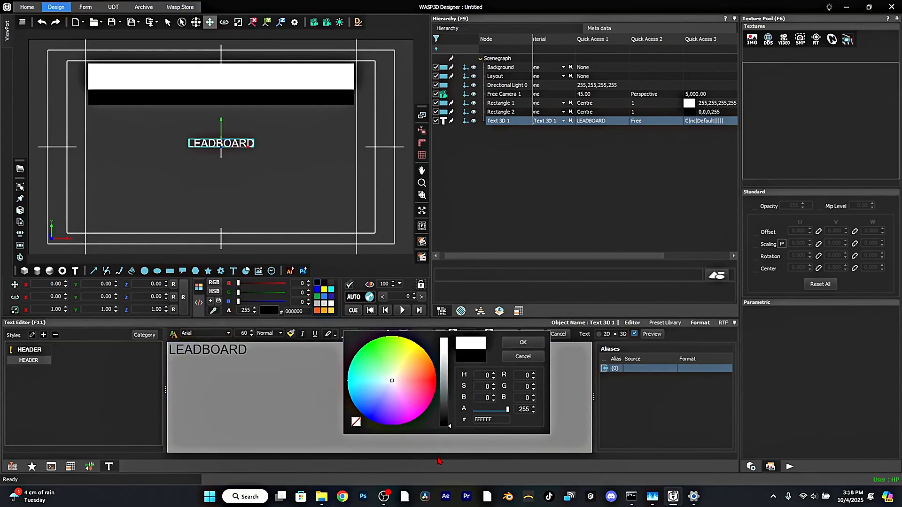
click(523, 342)
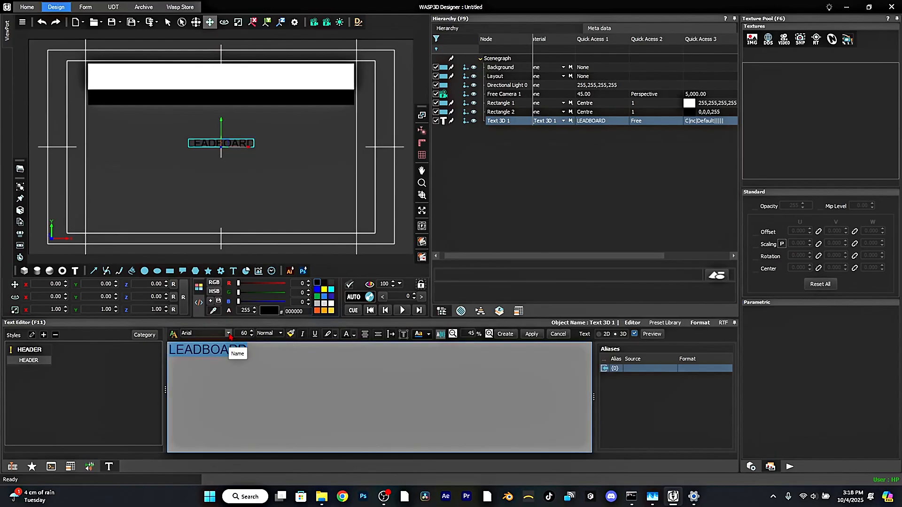
Make the LEADBOARD text bold and move it onto the left end of the white bar, at about X -446, Y 300
click(265, 351)
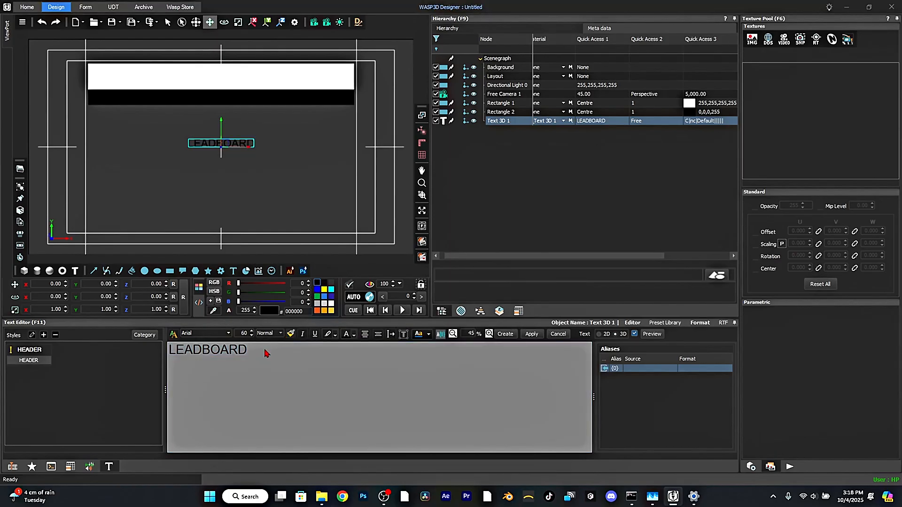
key(ctrl+a)
key(ctrl+b)
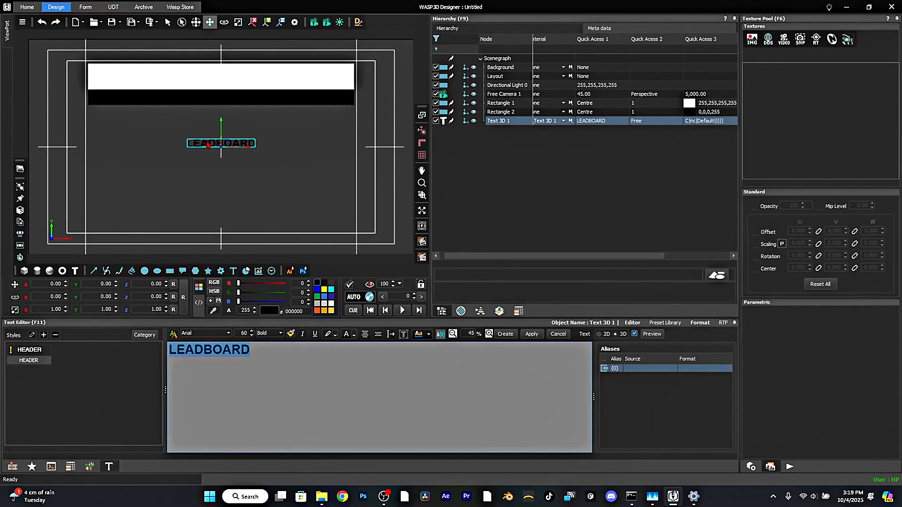
drag(208, 145, 112, 83)
click(13, 467)
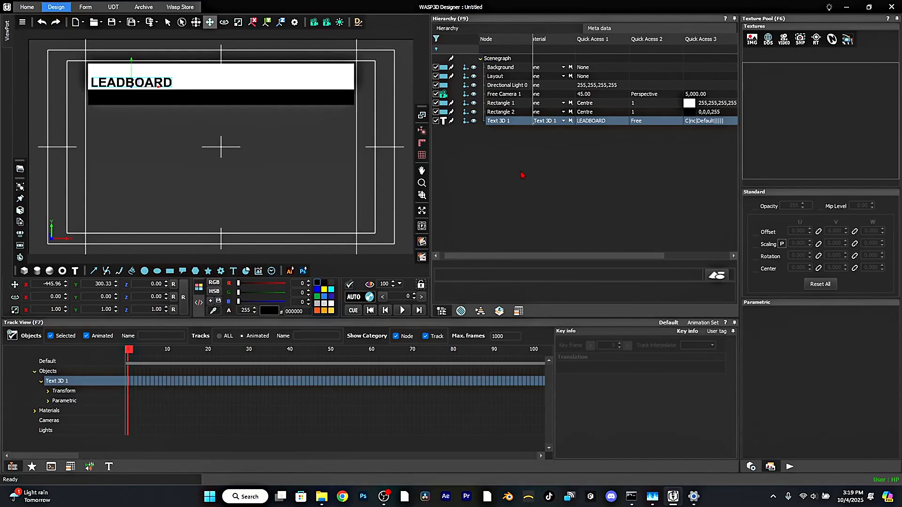
Duplicate the LEADBOARD text, reword the copy as 2025, and place it above LEADBOARD on the white bar, at about X -327, Y 357
right_click(504, 123)
mouse_move(574, 126)
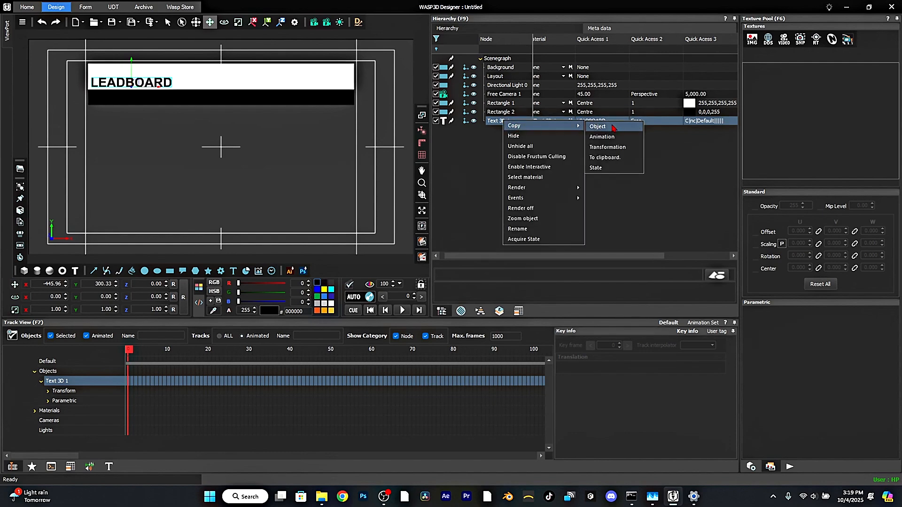
click(682, 157)
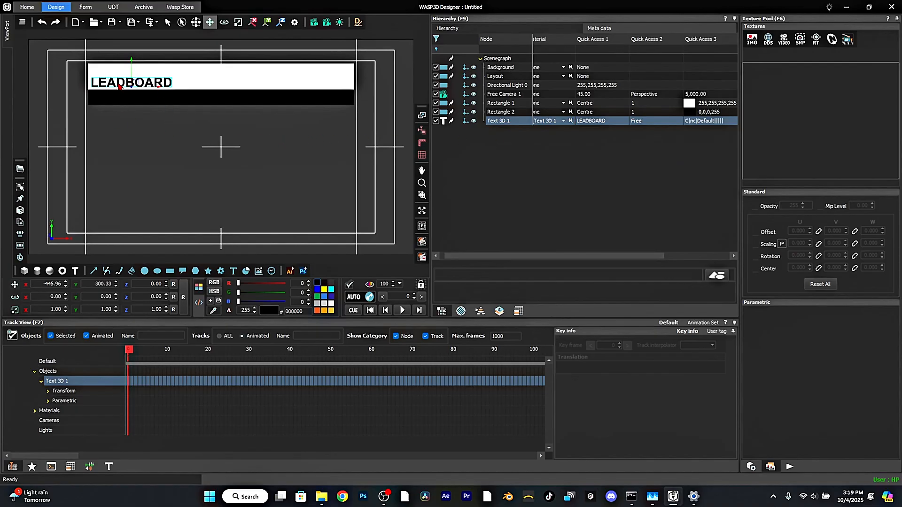
drag(118, 89, 119, 146)
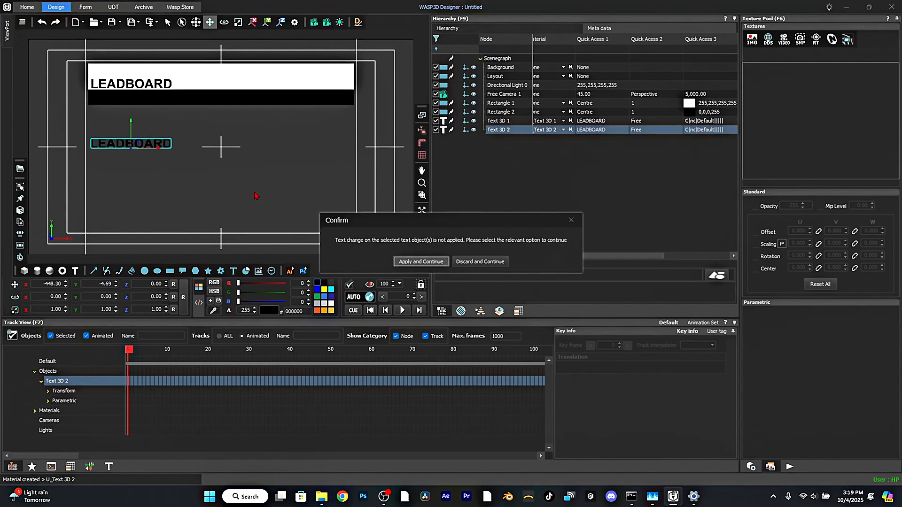
click(420, 262)
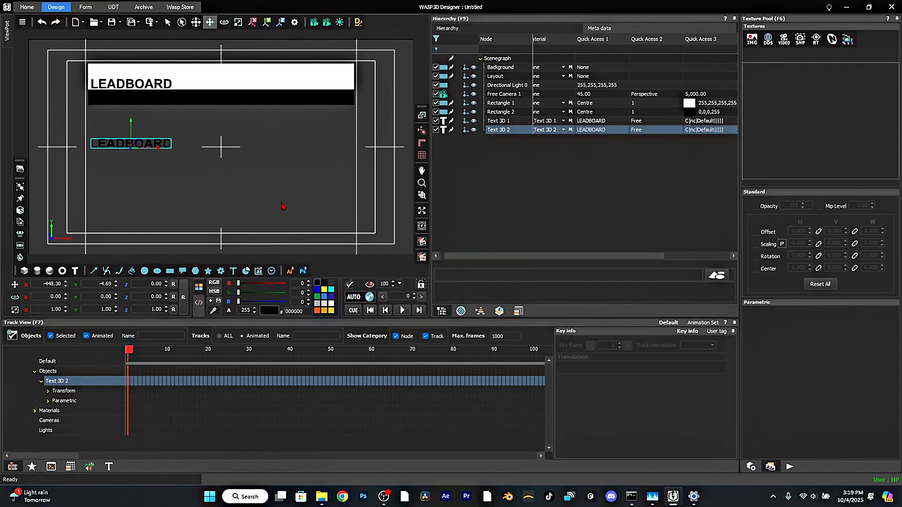
click(111, 467)
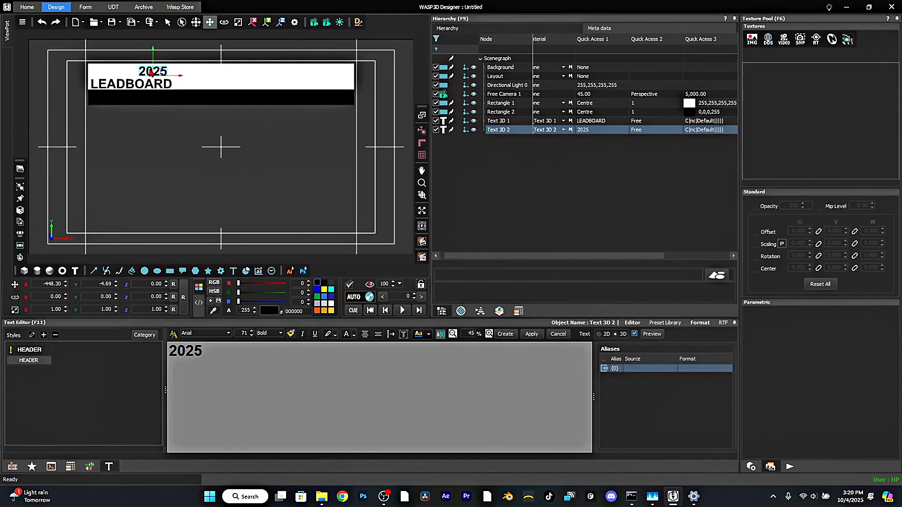
drag(152, 74, 154, 73)
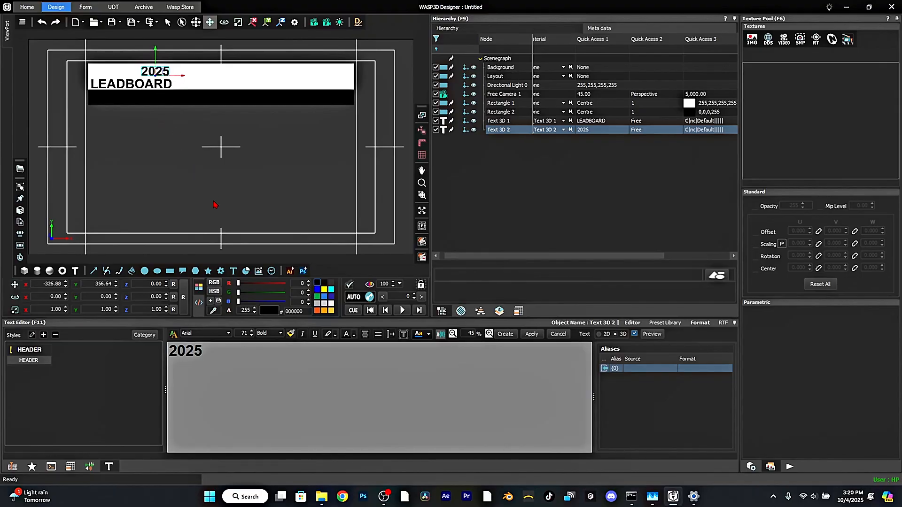
click(186, 127)
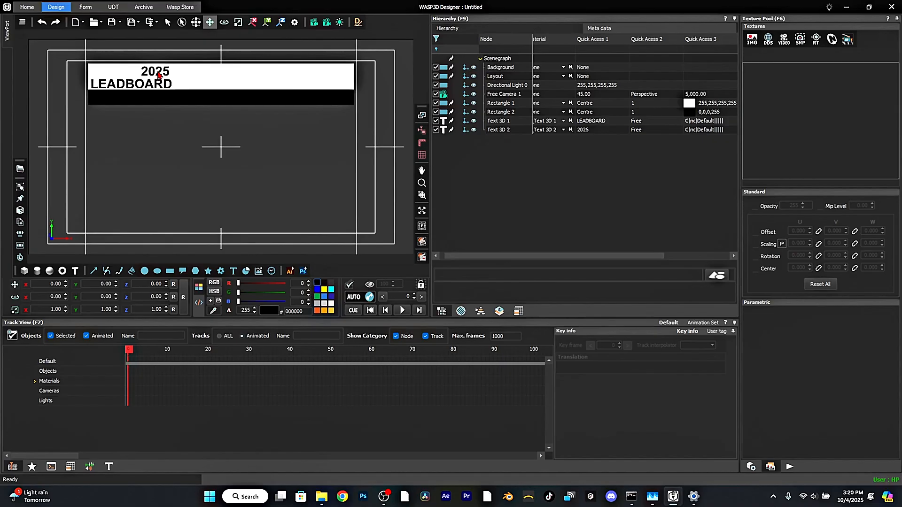
Duplicate the 2025 text and turn the copy into a white, size 55 "1 2 POINTS" heading at the right end of the black strip
click(159, 75)
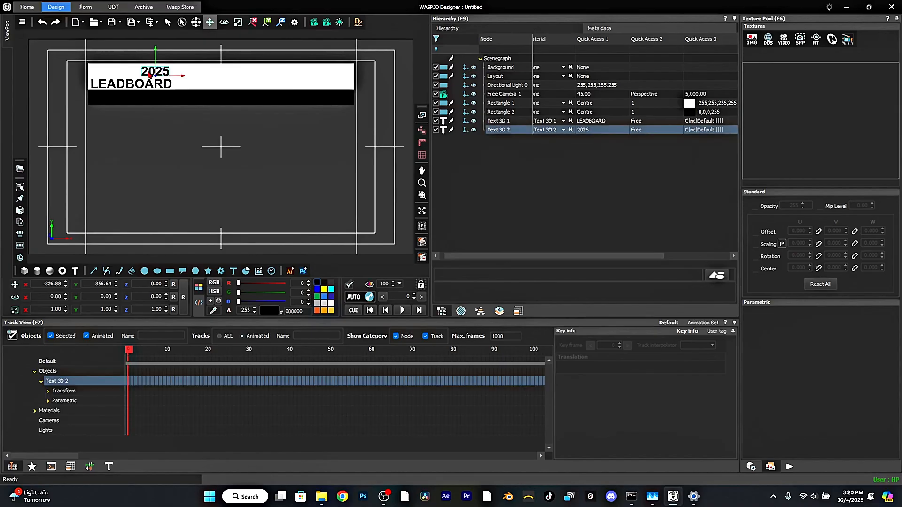
shift+drag(148, 72, 149, 139)
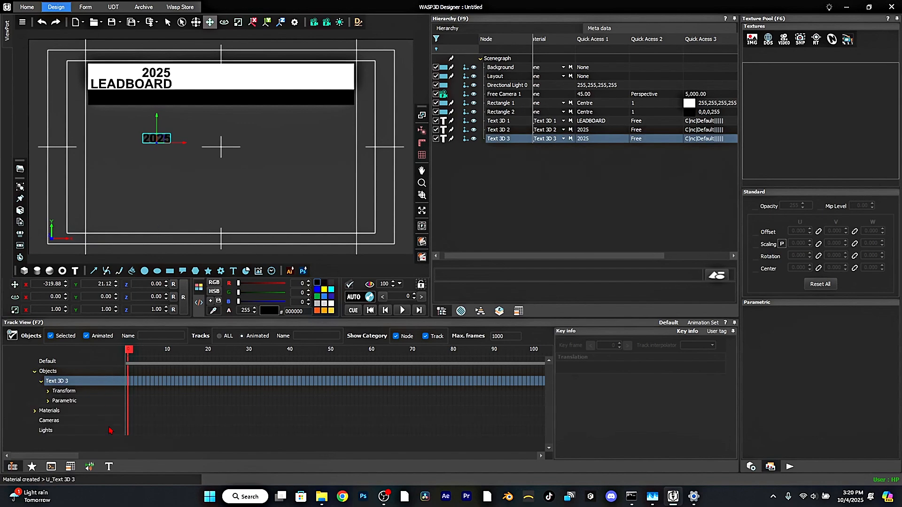
click(109, 466)
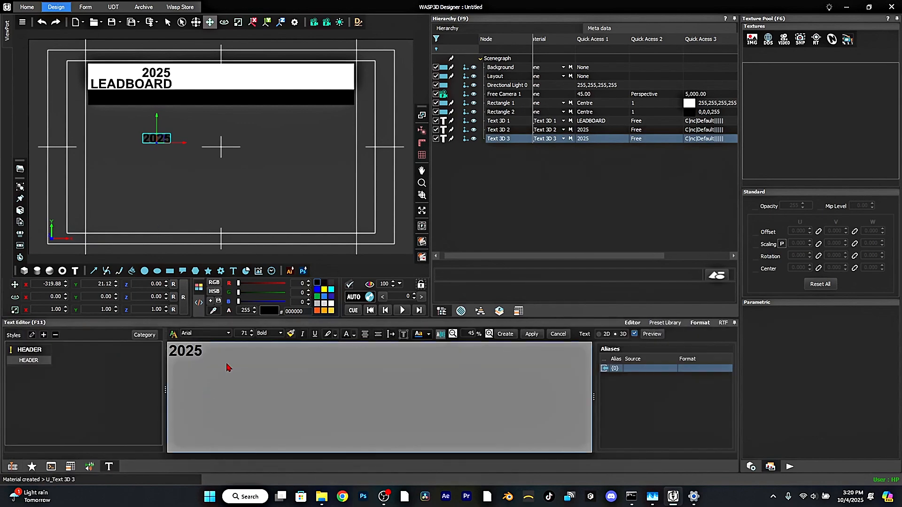
key(ctrl+a)
text(1 2 3)
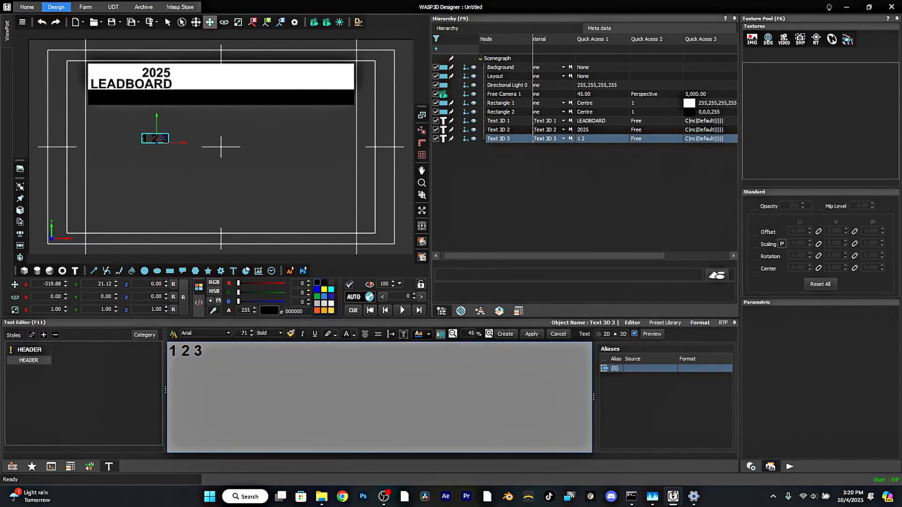
text( POINT)
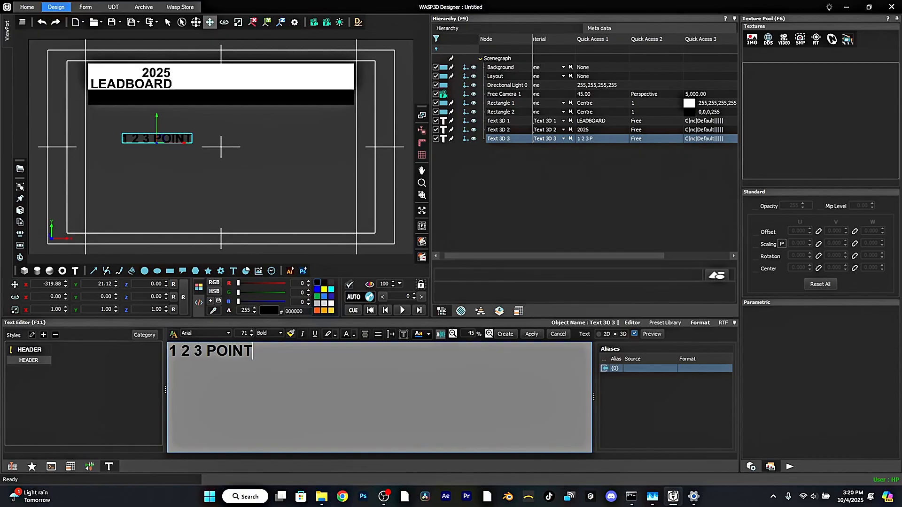
text(S)
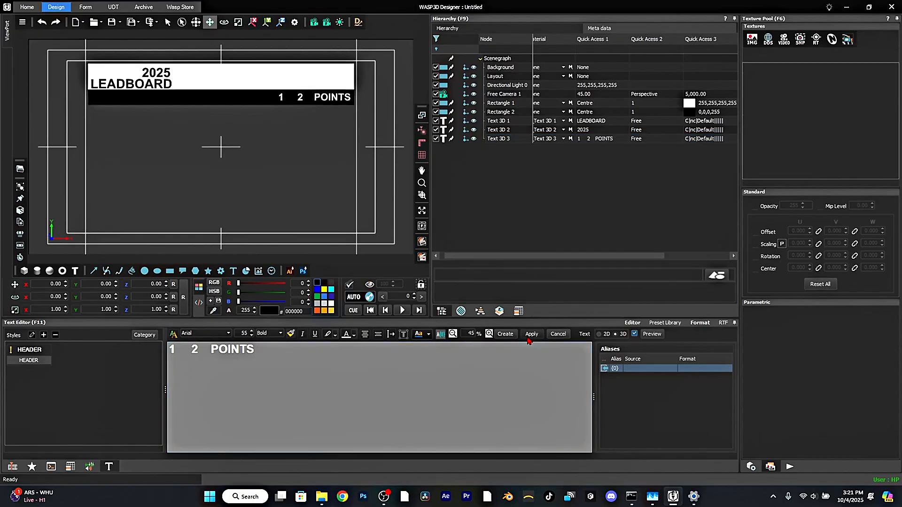
click(531, 334)
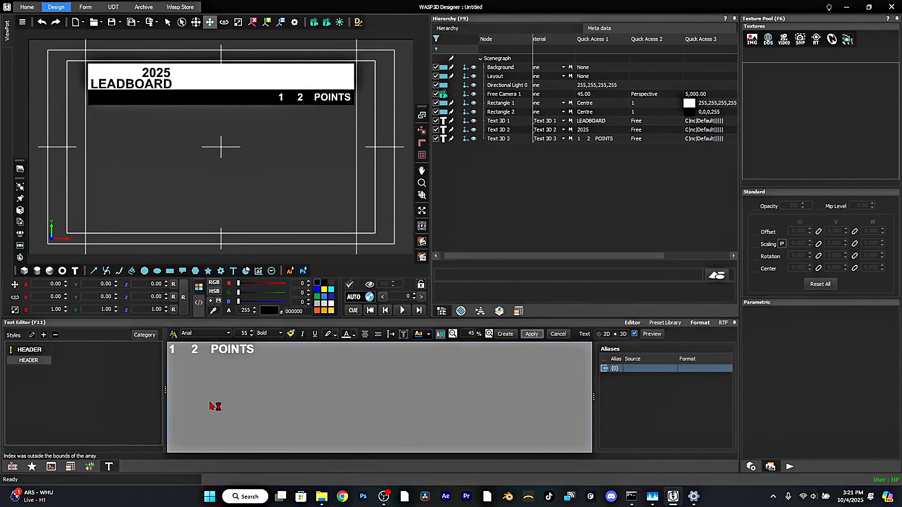
click(13, 466)
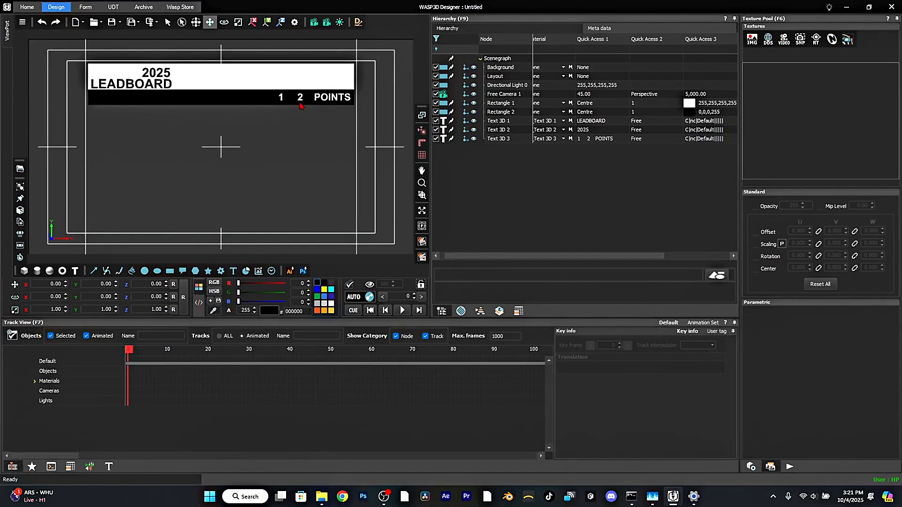
Duplicate the black strip as a new object and move the copy just below the original
click(141, 104)
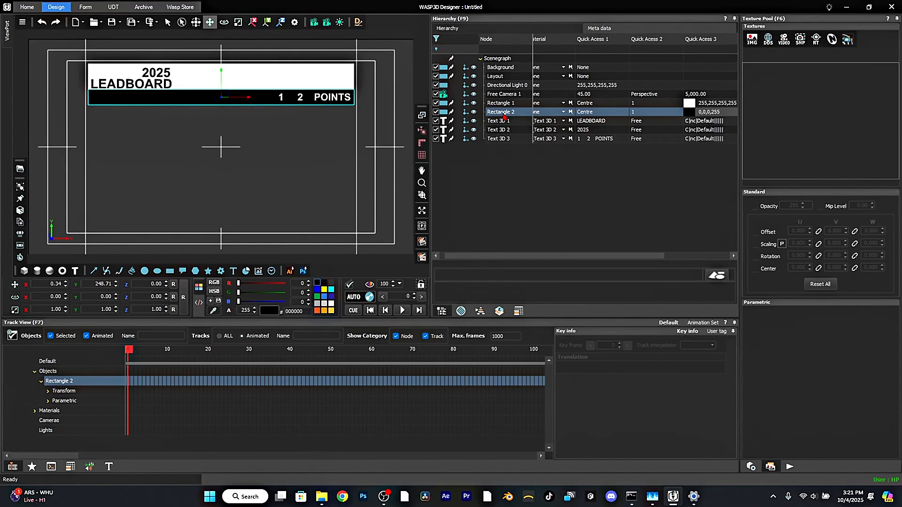
right_click(504, 117)
mouse_move(544, 118)
click(623, 118)
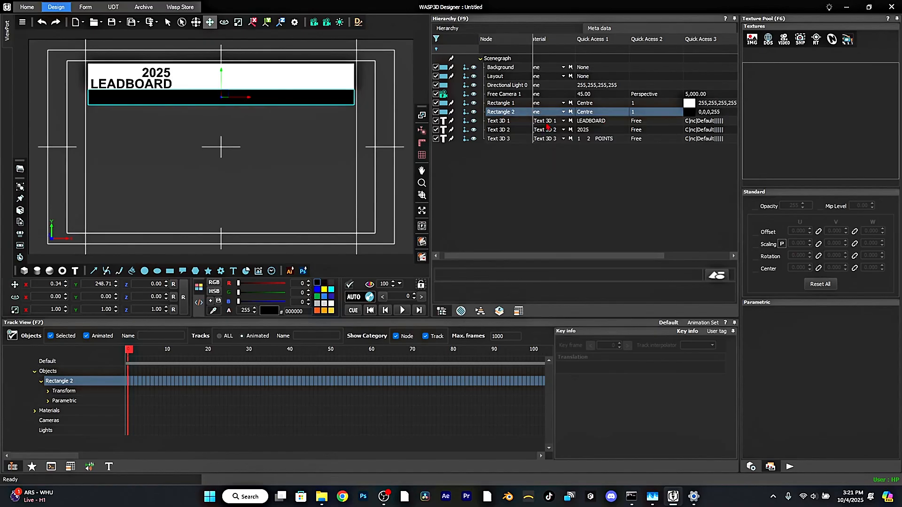
drag(179, 97, 179, 121)
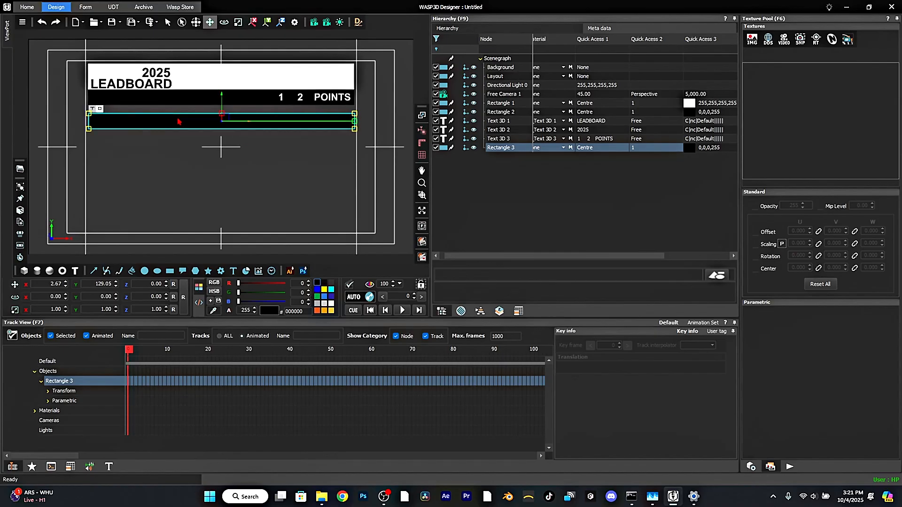
Enlarge the copied rectangle into a tall panel directly beneath the black strip and color it gray (153,153,153)
mouse_move(222, 117)
mouse_down()
mouse_move(222, 107)
mouse_move(203, 170)
mouse_move(220, 104)
mouse_up()
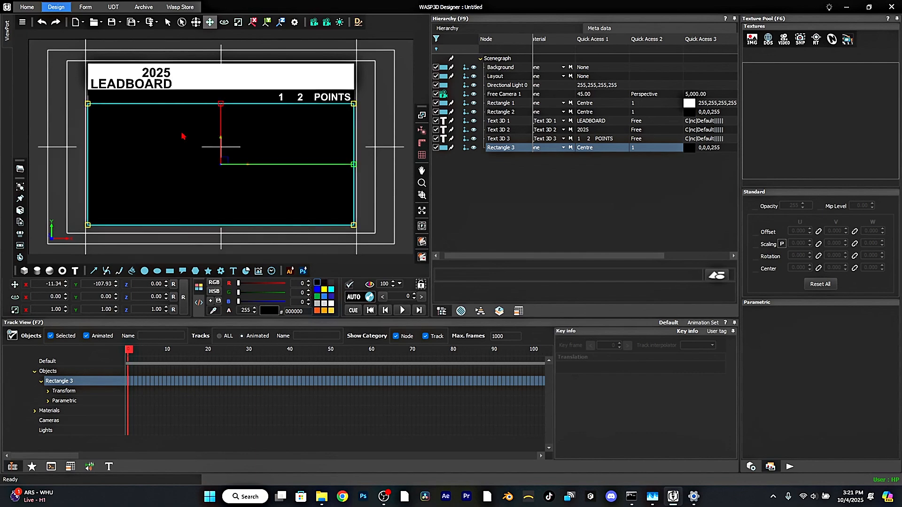
click(332, 303)
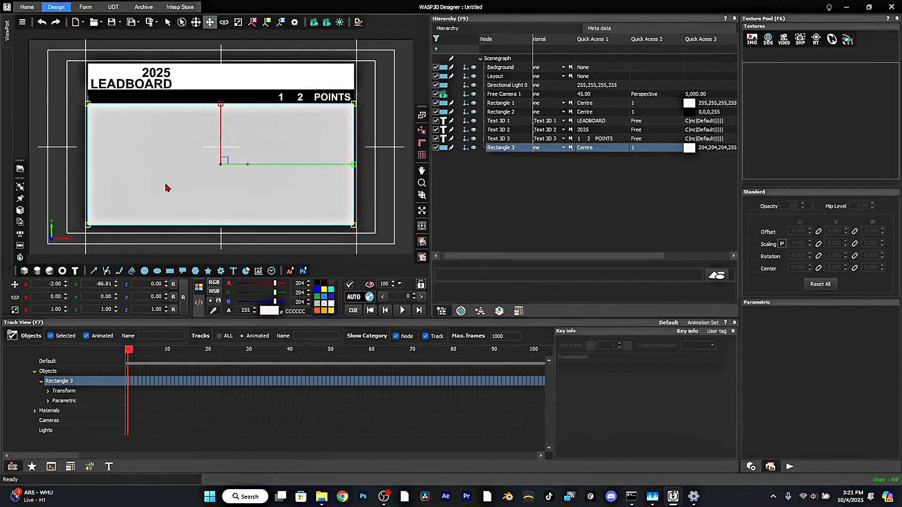
click(323, 228)
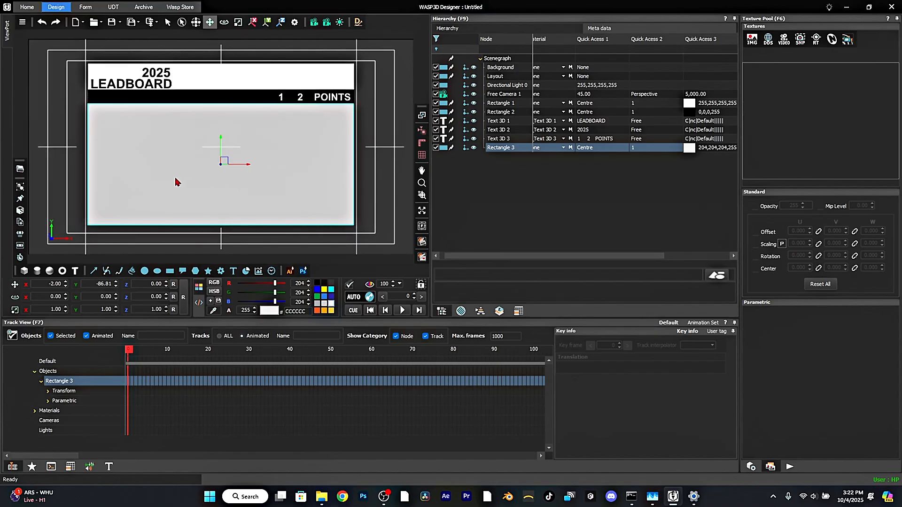
click(119, 97)
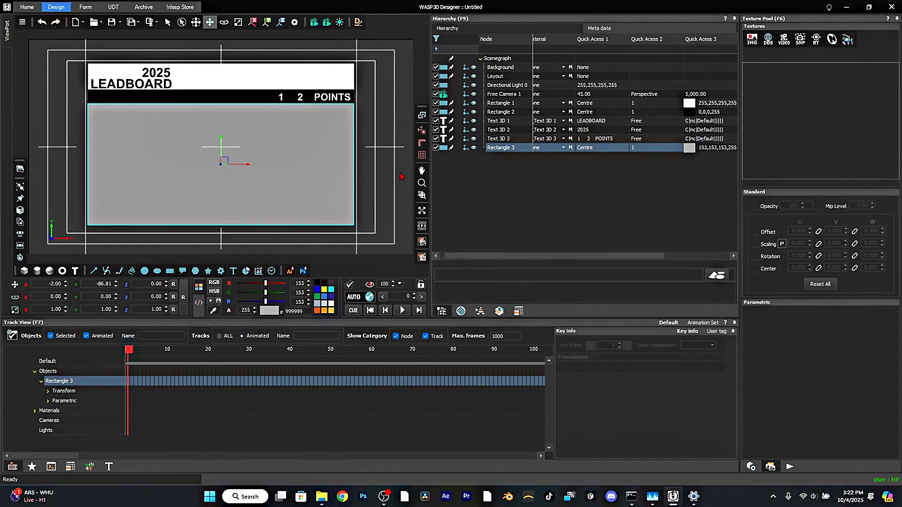
Group the three rectangles and the LEADBOARD, 2025 and POINTS texts together
ctrl+click(500, 141)
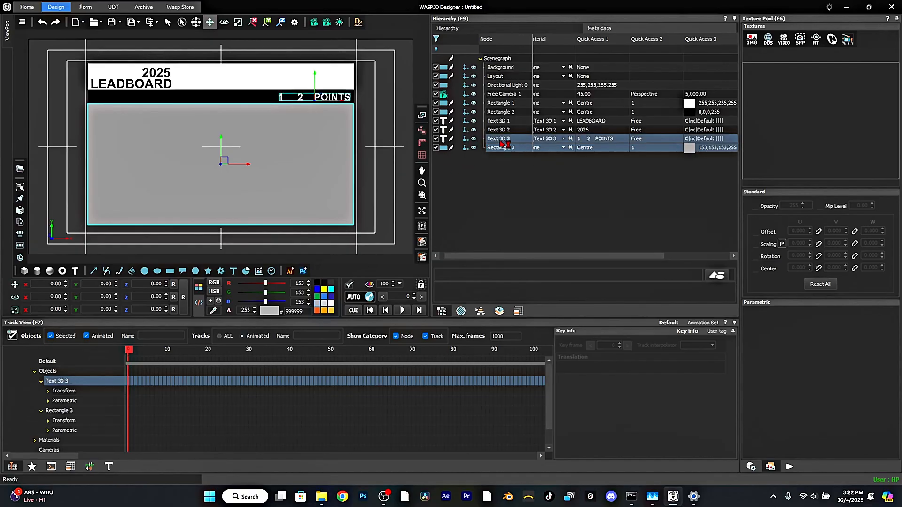
ctrl+click(500, 131)
ctrl+click(501, 121)
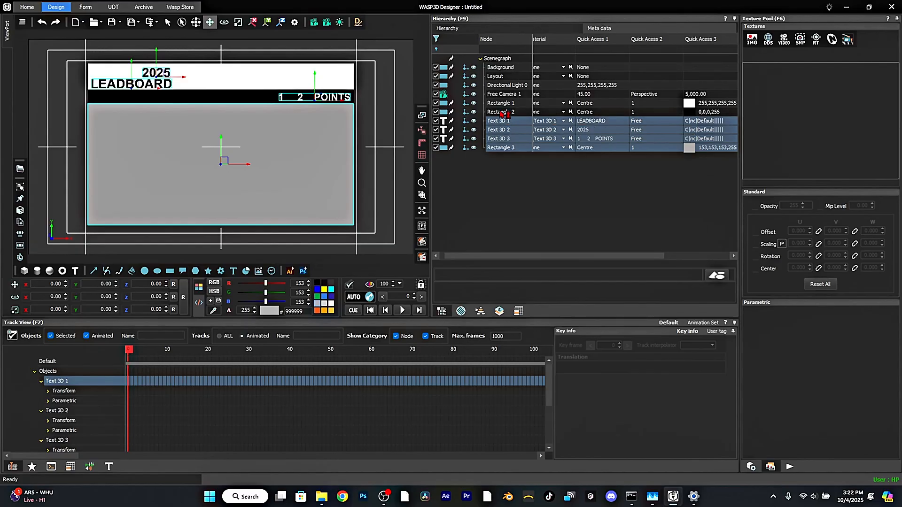
ctrl+click(500, 112)
ctrl+click(501, 105)
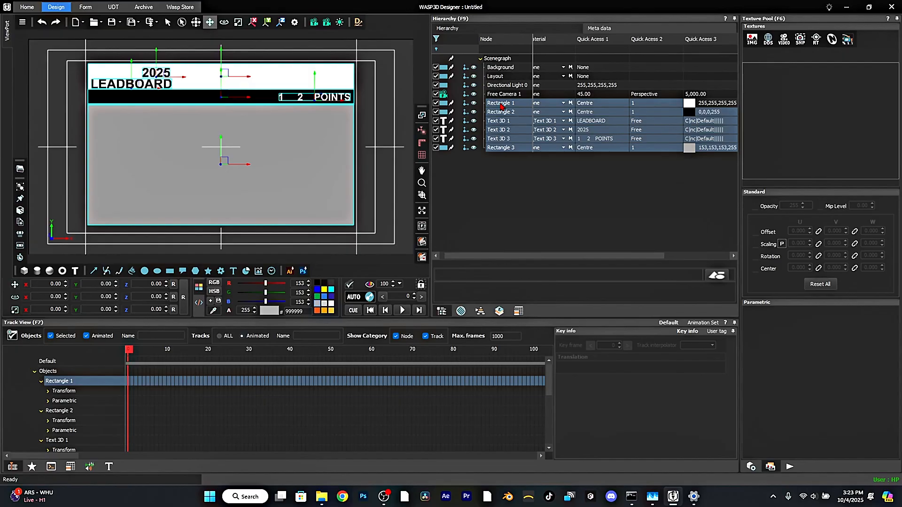
key(ctrl+g)
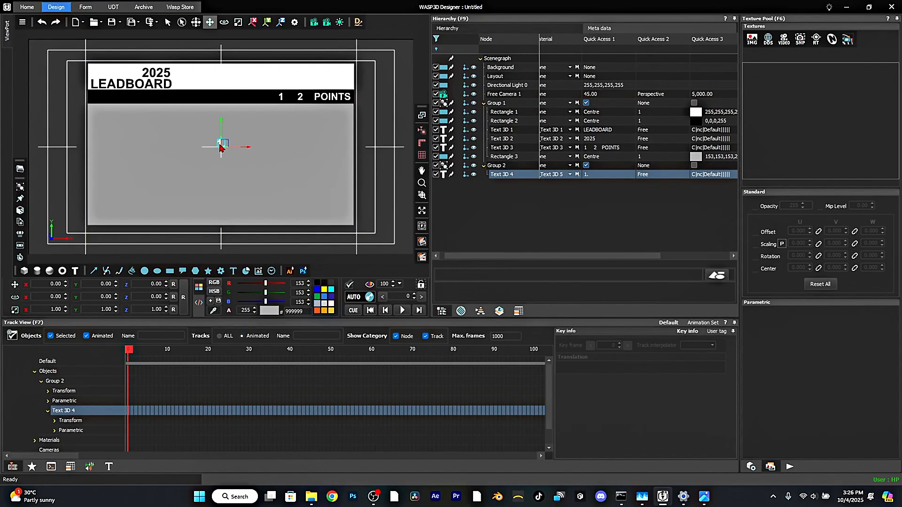
Move the "1." text to the gray panel's upper-left corner and place a duplicate just right of it, at about X -572, Y 162
drag(220, 146, 94, 116)
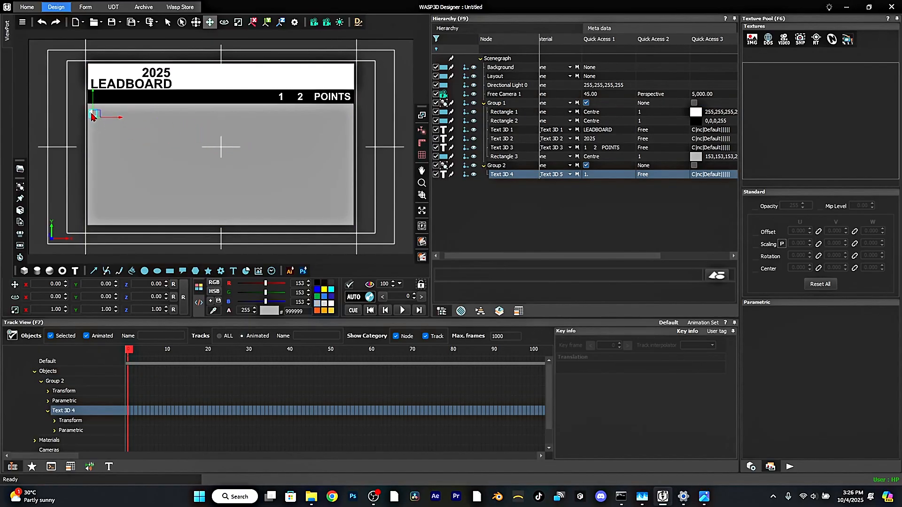
click(497, 165)
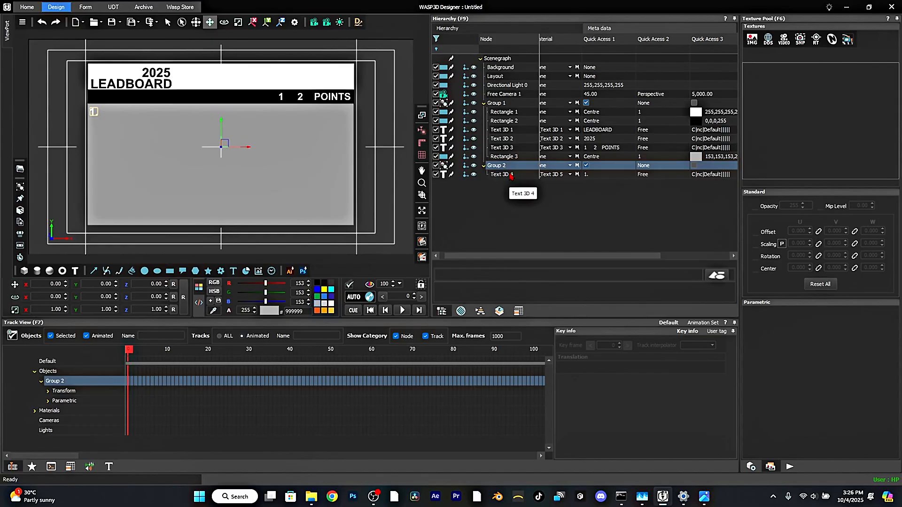
click(511, 175)
right_click(519, 176)
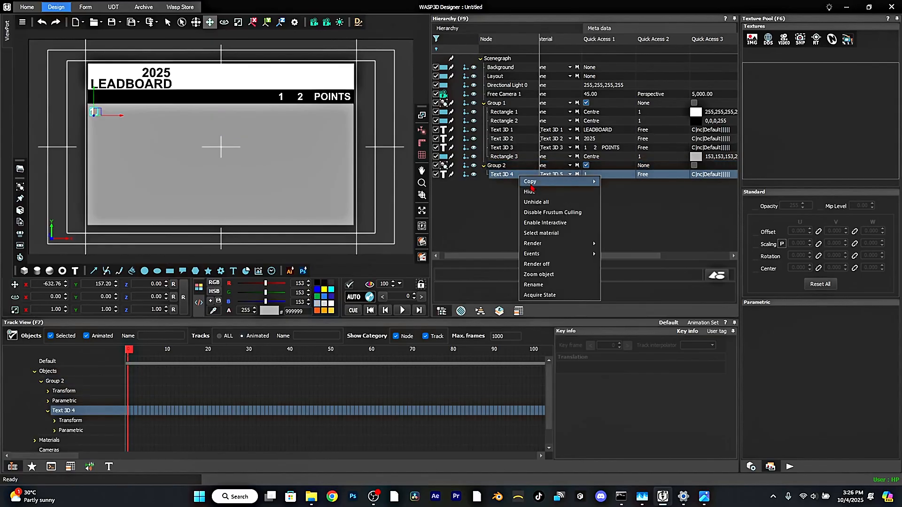
mouse_move(550, 186)
click(629, 183)
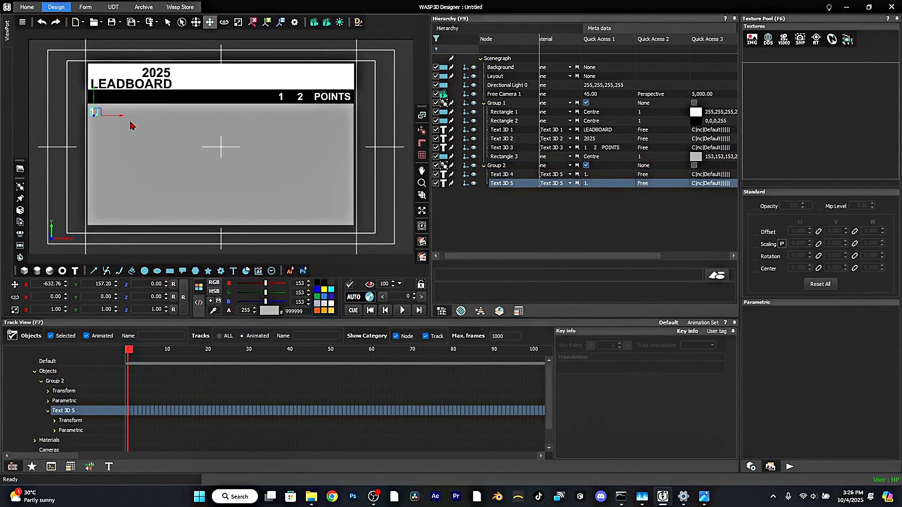
drag(96, 113, 108, 114)
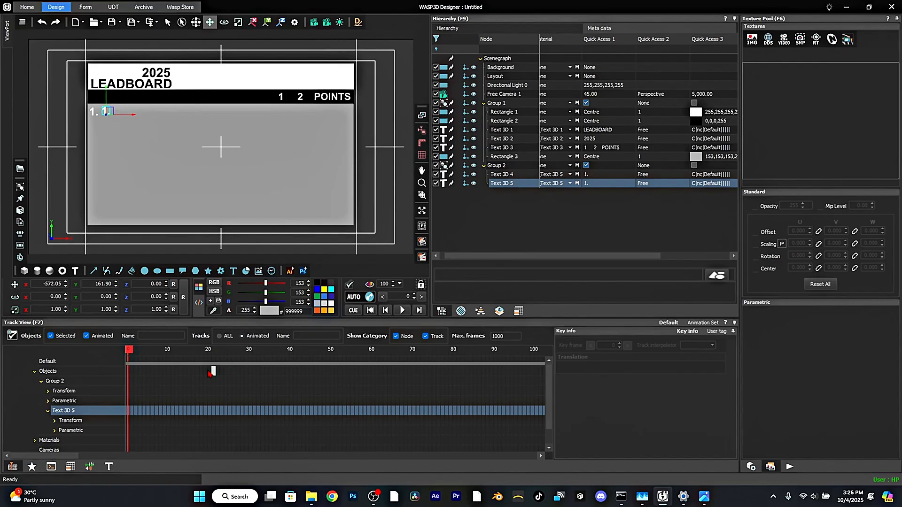
Change the duplicated "1." text to TEAM A and move it just right of the number, to about X -502, Y 157
click(108, 467)
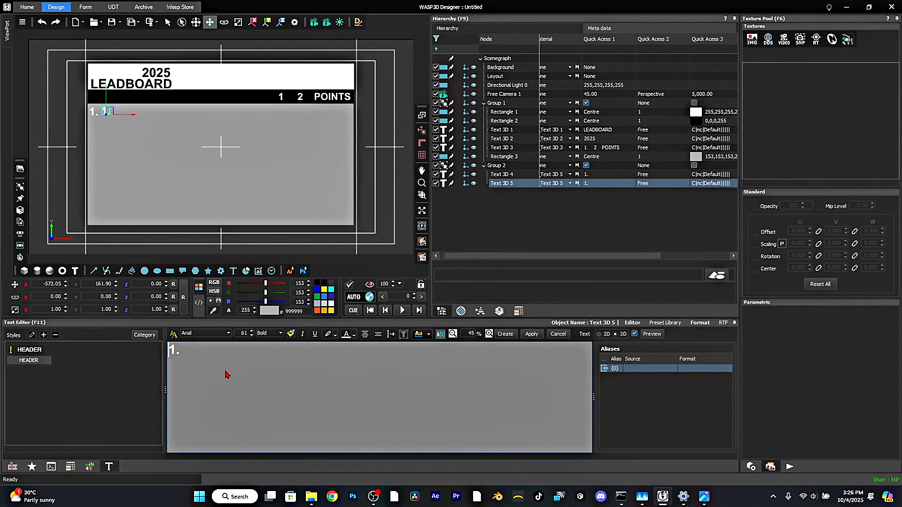
double_click(629, 183)
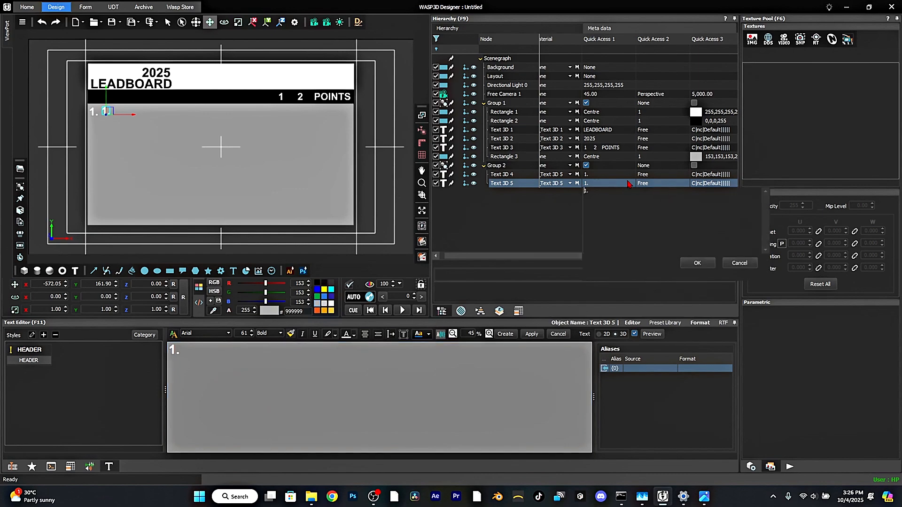
double_click(601, 194)
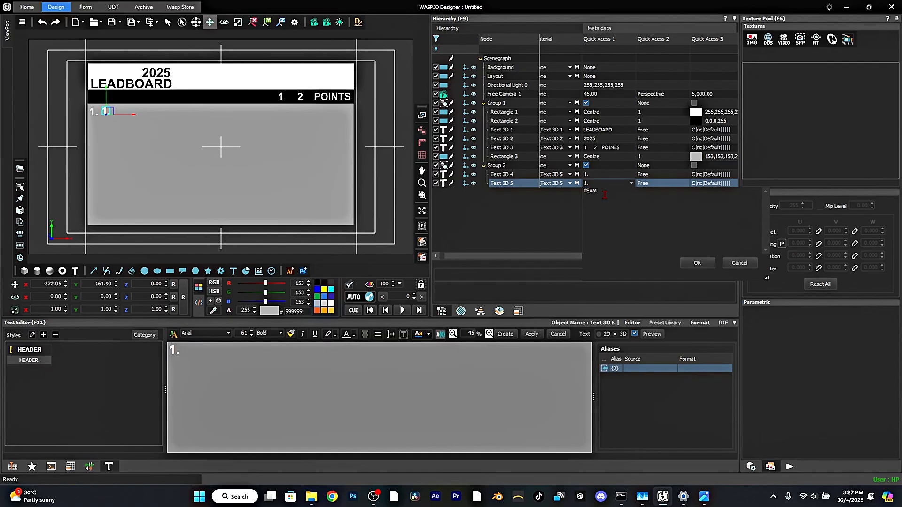
text(TEAM A)
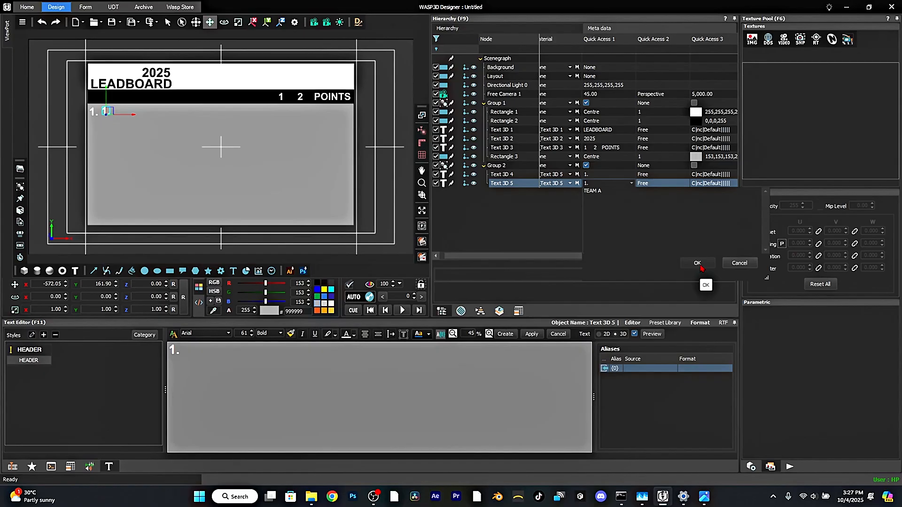
click(697, 263)
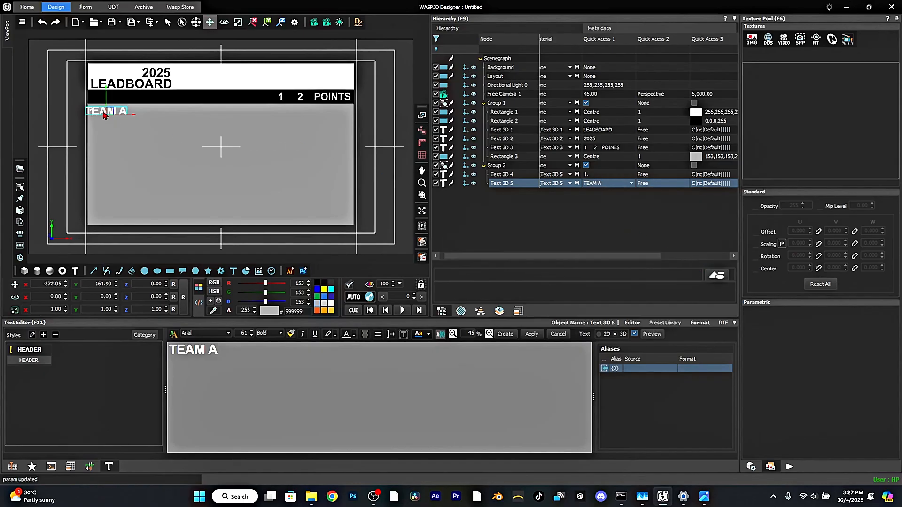
drag(111, 113, 116, 116)
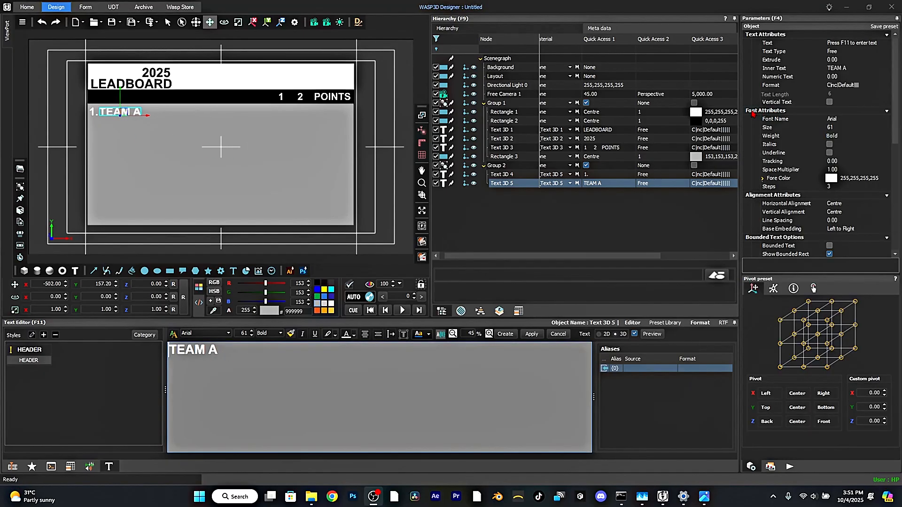
Try a larger font size of 68 on the TEAM A text
click(836, 128)
scroll(836, 127, up, 6)
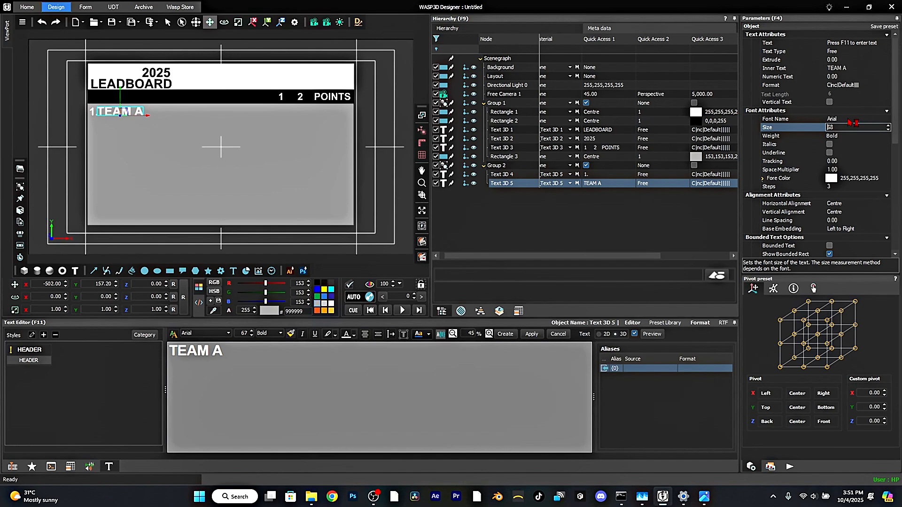
click(856, 119)
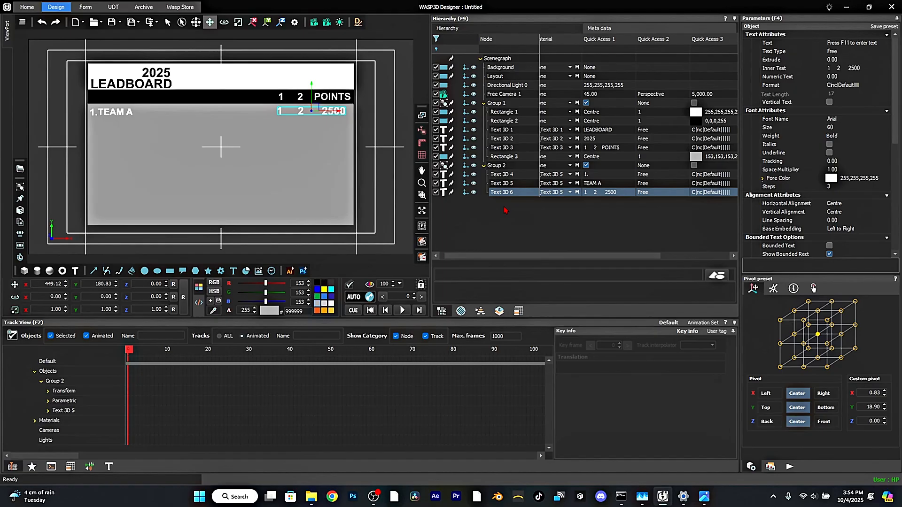
Draw a horizontal line about 1319 units long across the gray panel, directly beneath the TEAM A row
click(94, 271)
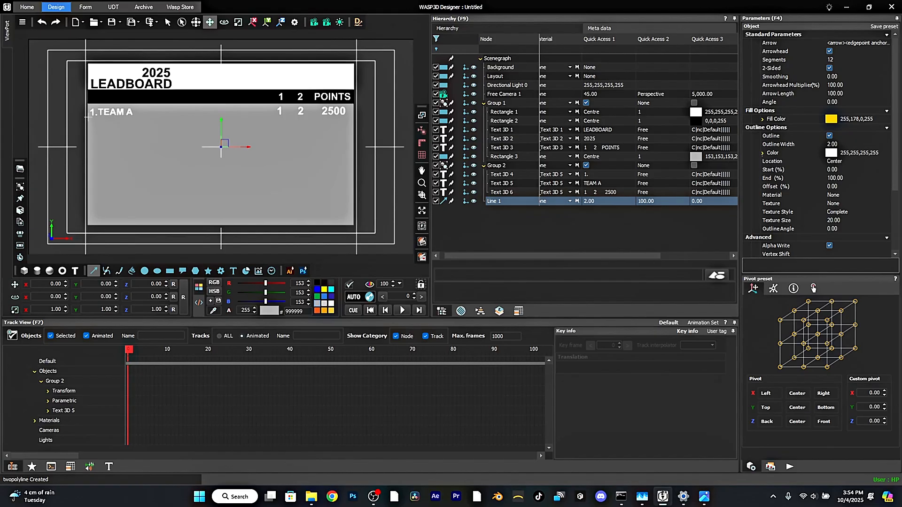
drag(88, 117, 353, 116)
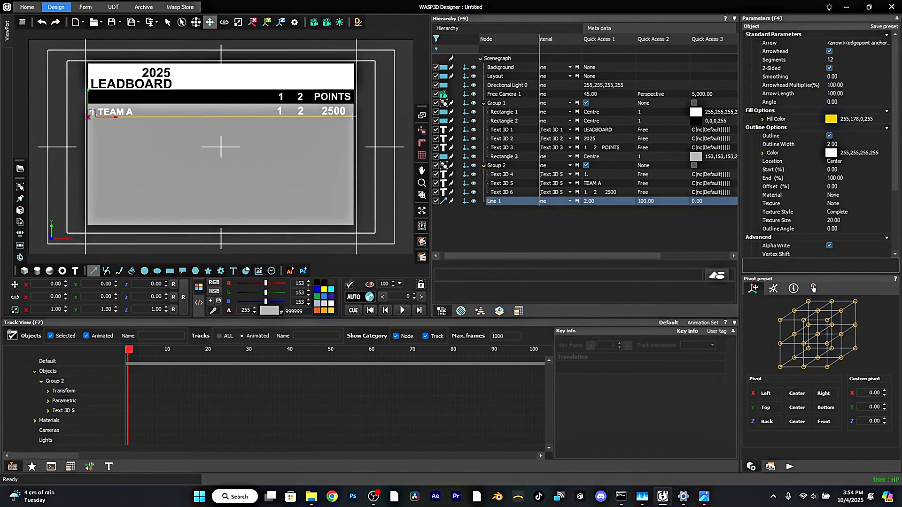
click(355, 116)
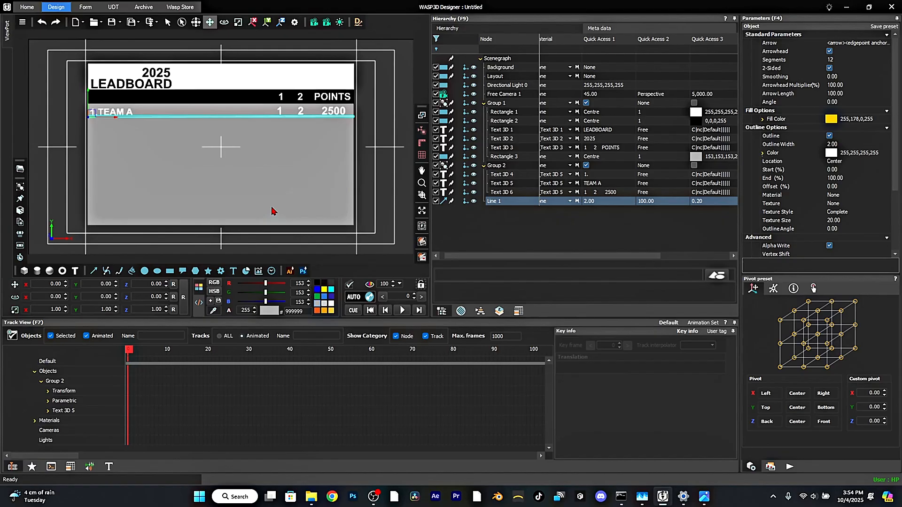
Remove the row line's arrowhead, set its outline width to 4 and center its pivot
click(830, 52)
click(846, 144)
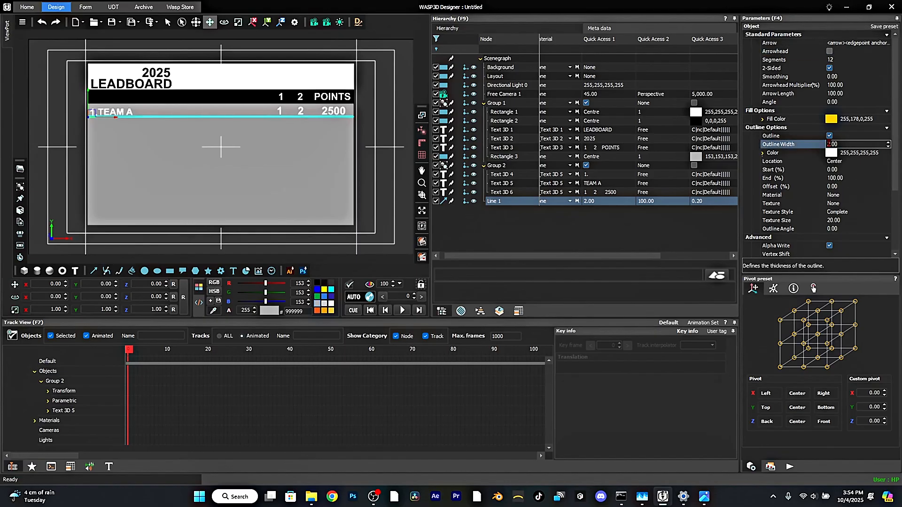
click(888, 142)
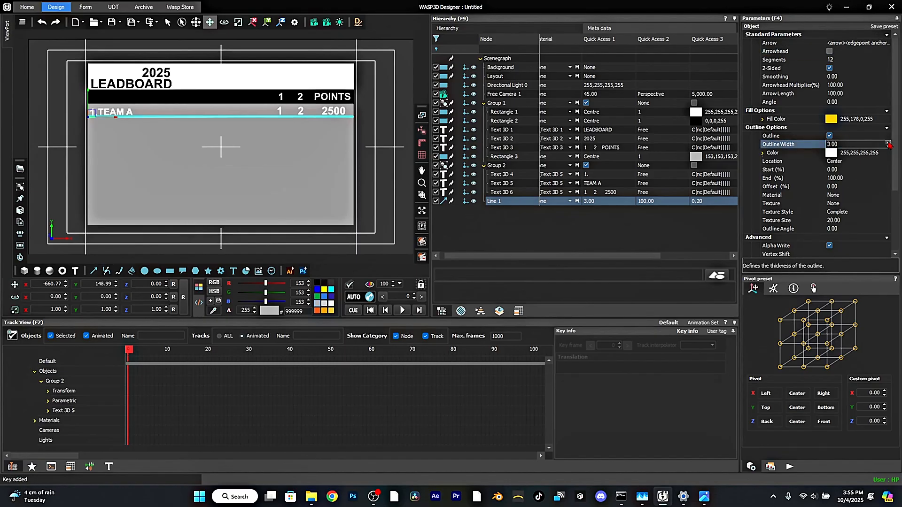
click(888, 143)
click(818, 334)
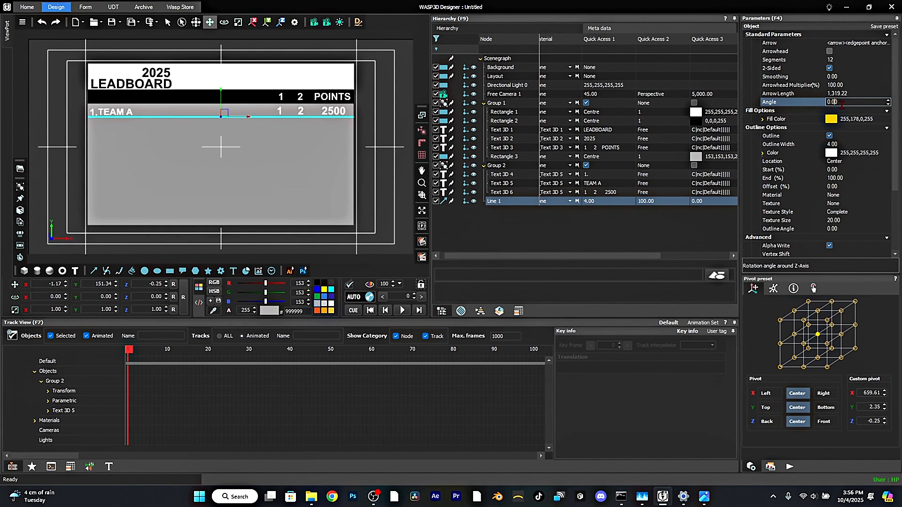
click(799, 169)
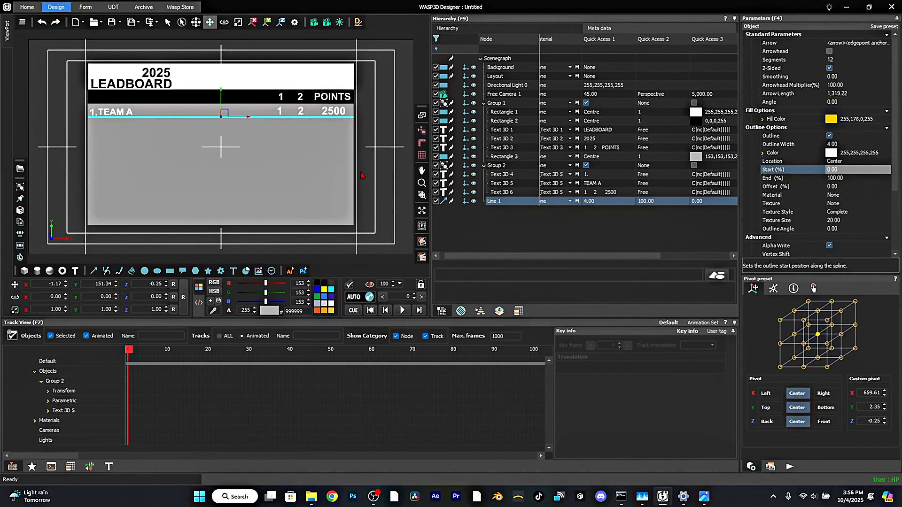
Line up the 2025 and LEADBOARD texts along the white header bar's left edge
click(309, 155)
click(501, 129)
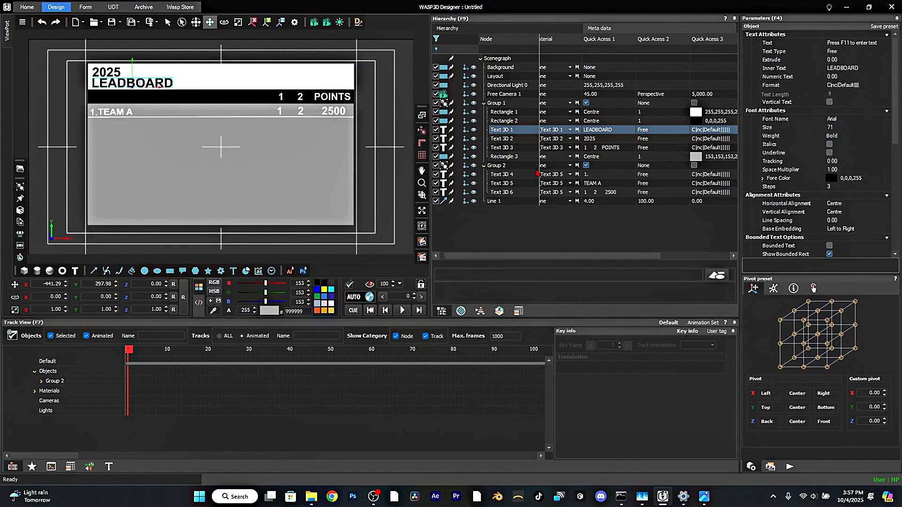
Turn on automatic keyframing and set the white header rectangle's Y scale to 0 at frame 0
click(503, 114)
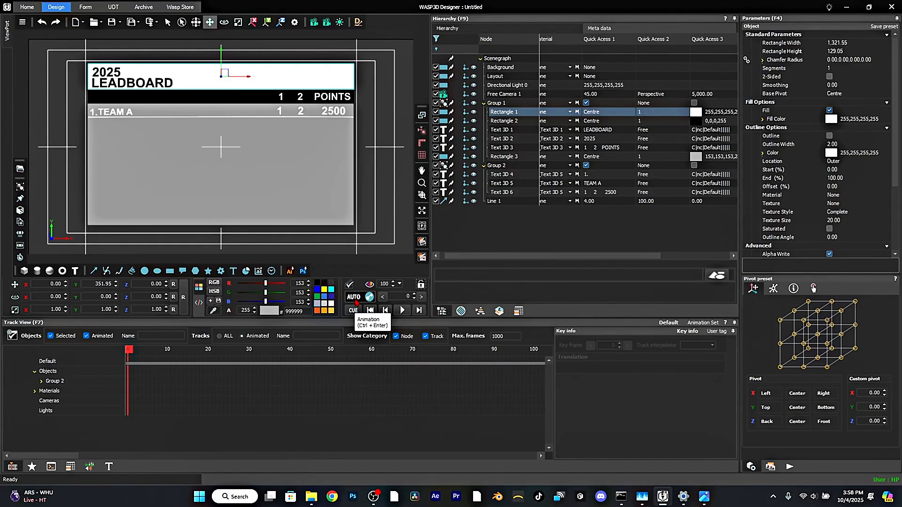
click(356, 301)
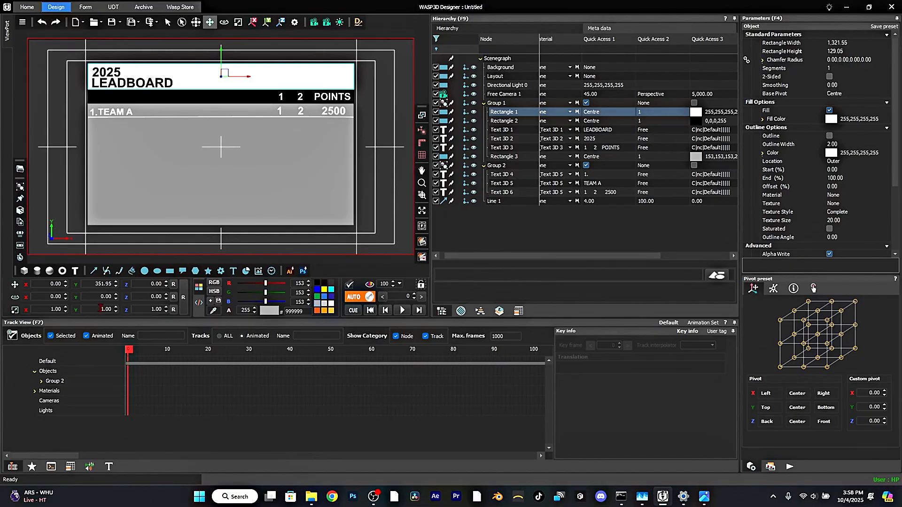
click(101, 309)
key(Right)
text(0)
key(Left)
key(BackSpace)
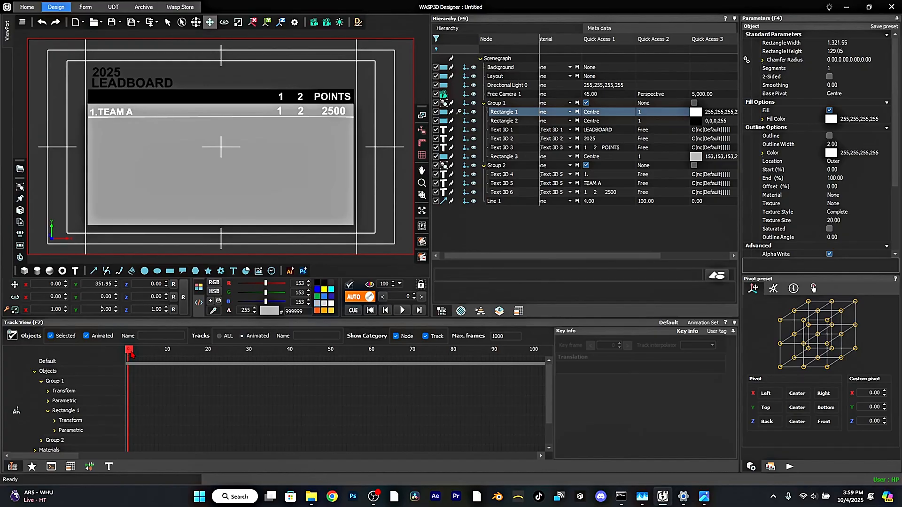
Key the white header rectangle's Y scale to 1 at frame 20
drag(133, 355, 189, 360)
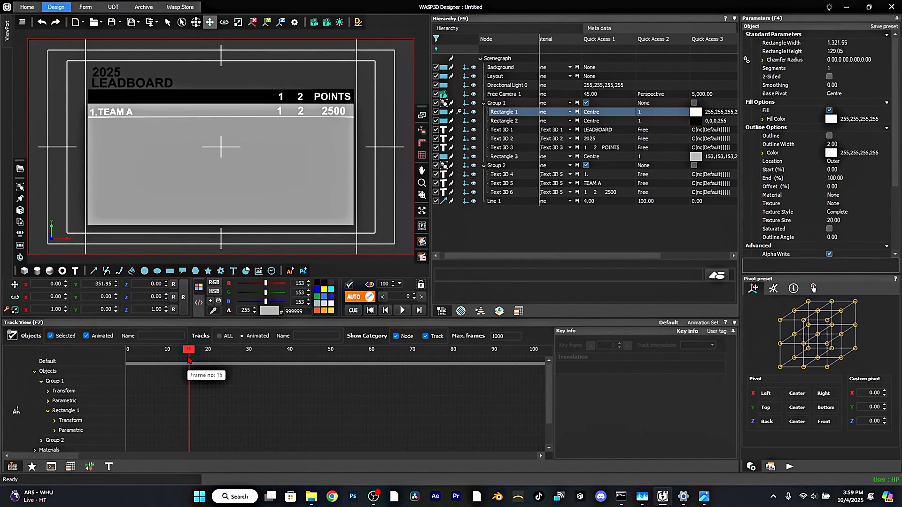
drag(189, 359, 209, 360)
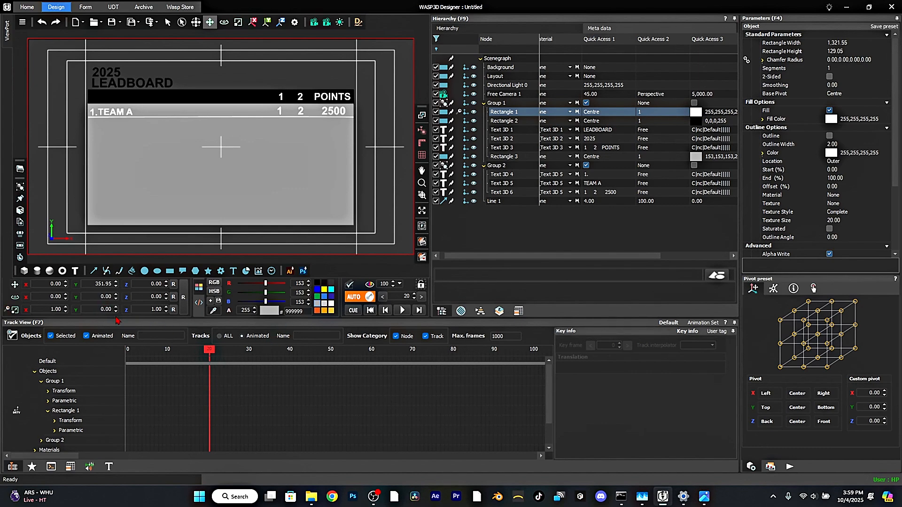
text(1)
key(BackSpace)
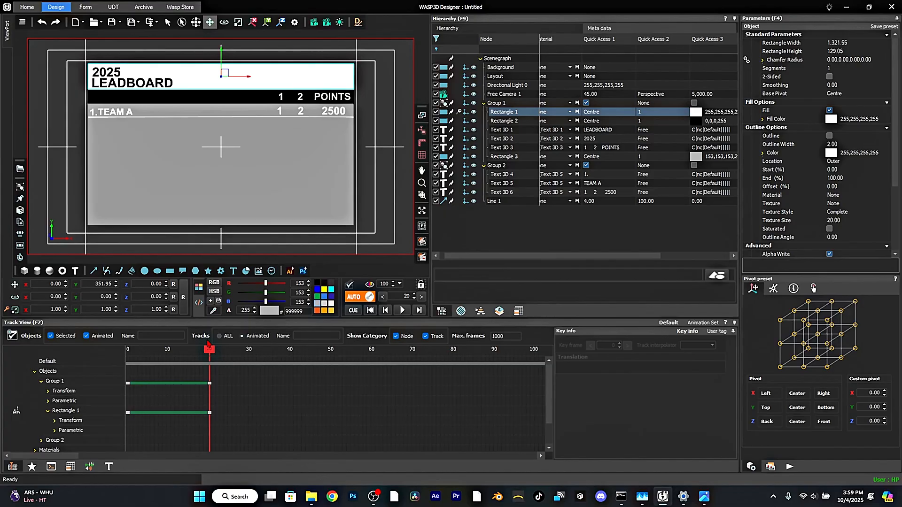
Scrub the timeline back from frame 20 to preview the header rectangles' scale animation
drag(209, 349, 205, 349)
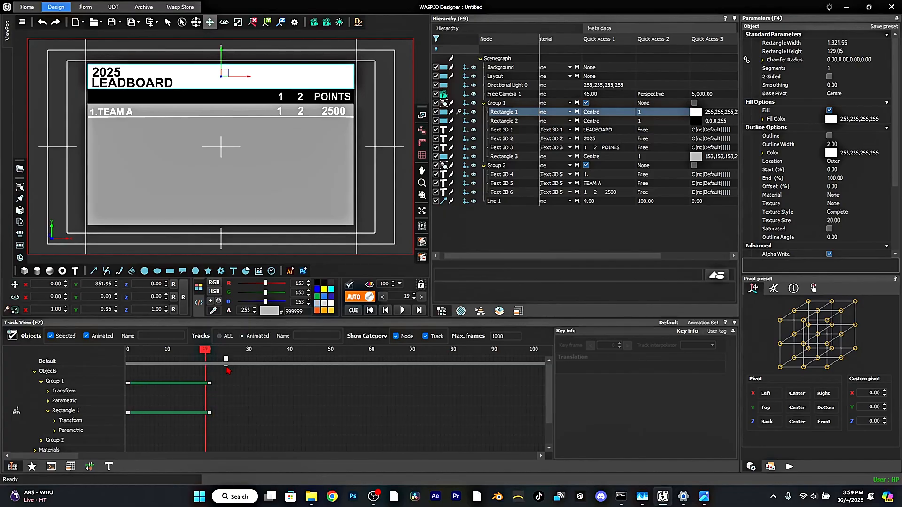
mouse_move(206, 349)
mouse_down()
mouse_move(128, 354)
mouse_move(201, 356)
mouse_up()
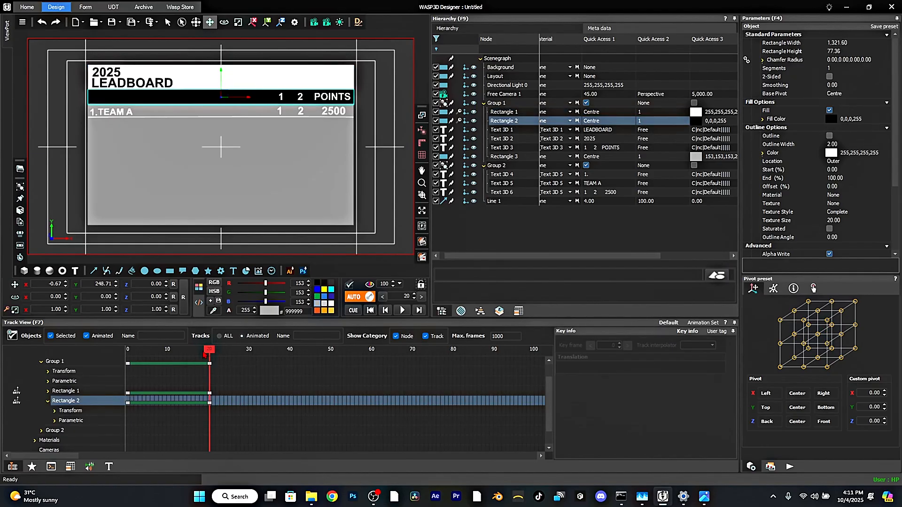
drag(205, 354, 181, 370)
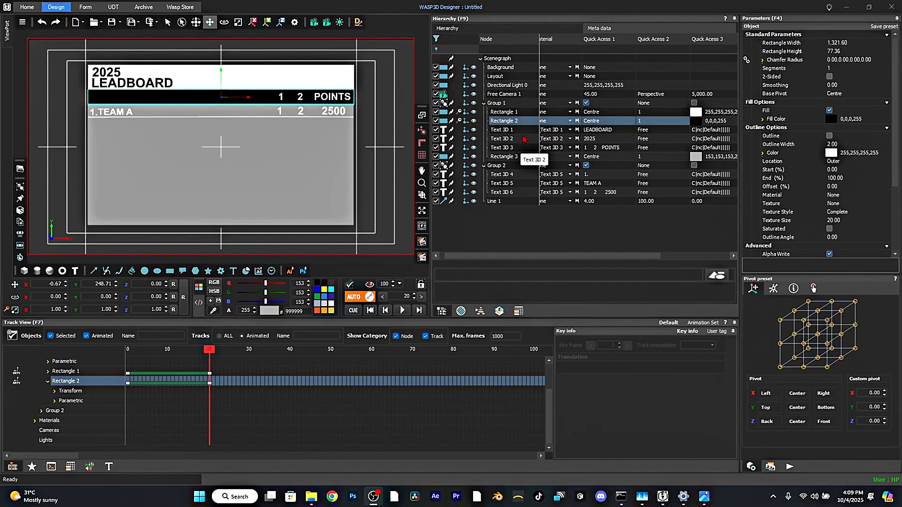
Copy the animation of the white header rectangle (Rectangle 1)
click(509, 113)
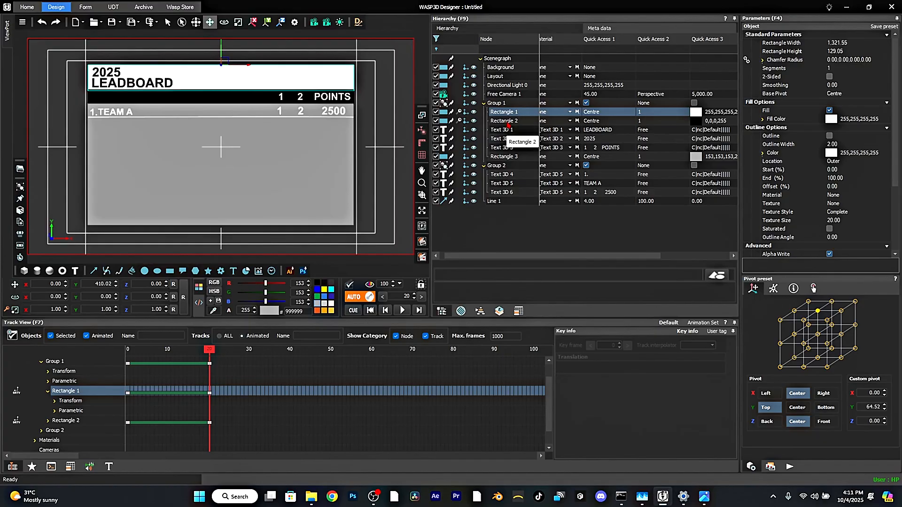
click(511, 122)
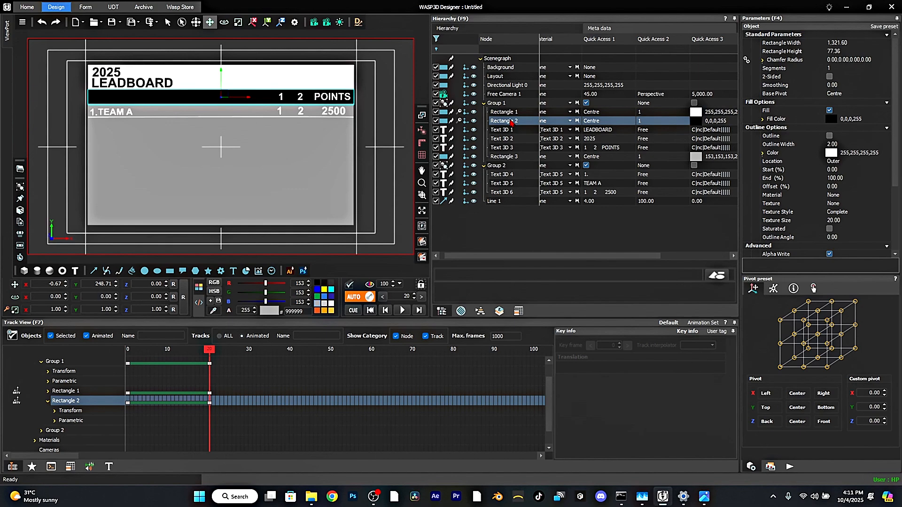
click(509, 112)
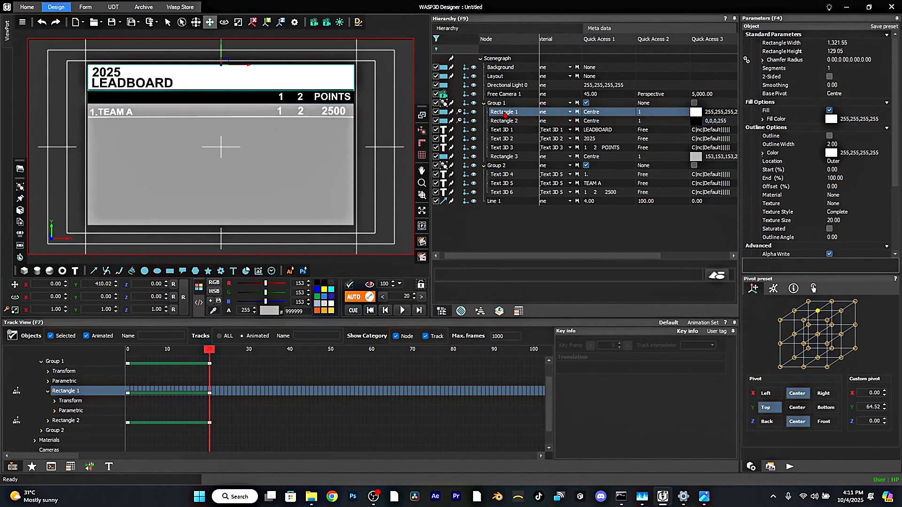
right_click(505, 114)
mouse_move(562, 121)
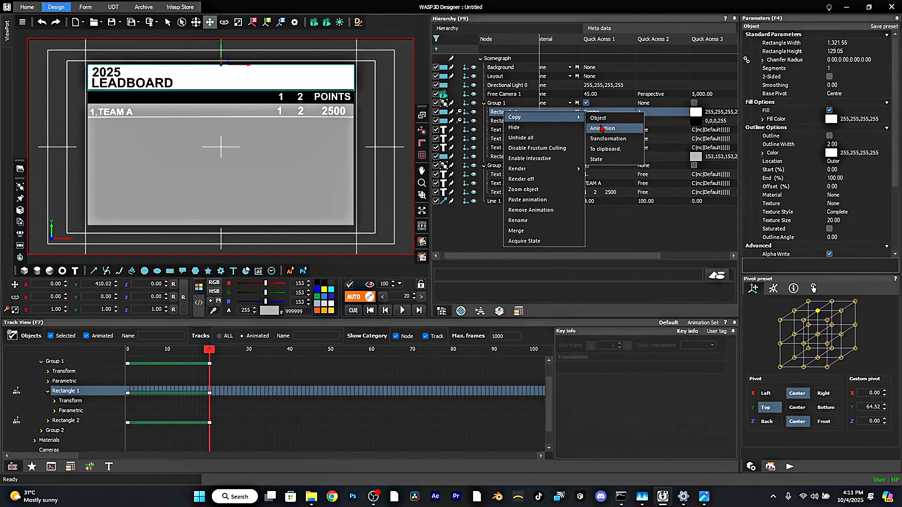
click(601, 129)
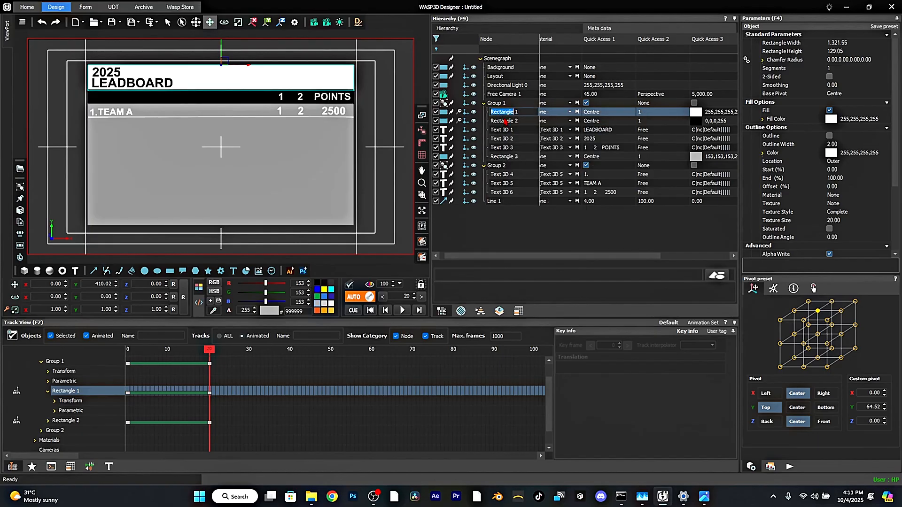
Paste the copied animation onto the black strip (Rectangle 2) and select the LEADBOARD text
click(504, 122)
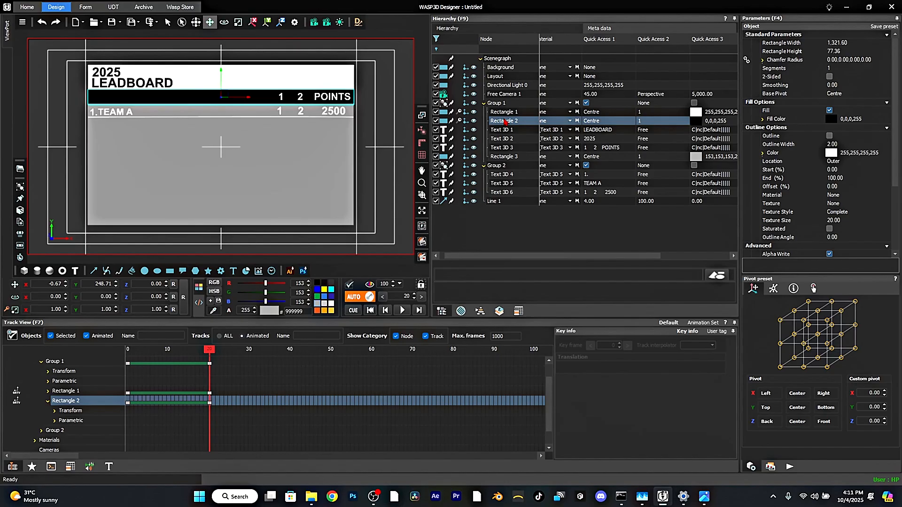
right_click(505, 122)
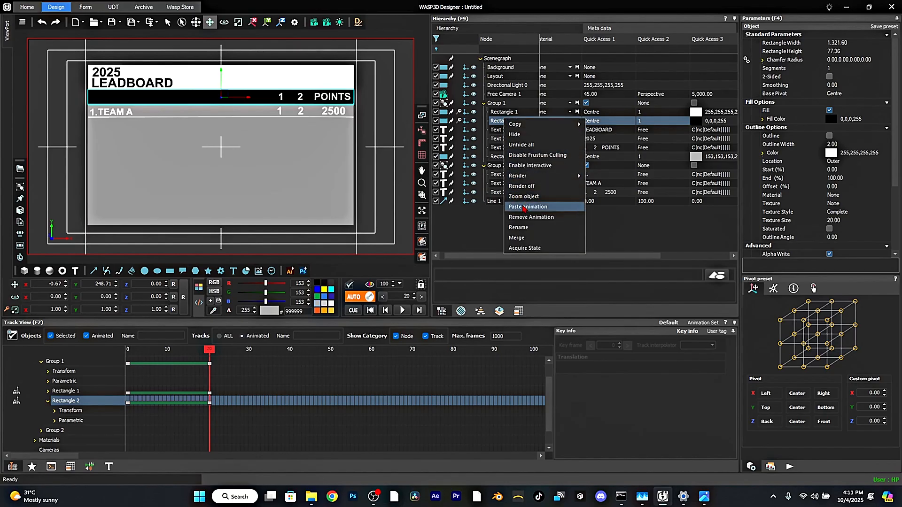
right_click(496, 122)
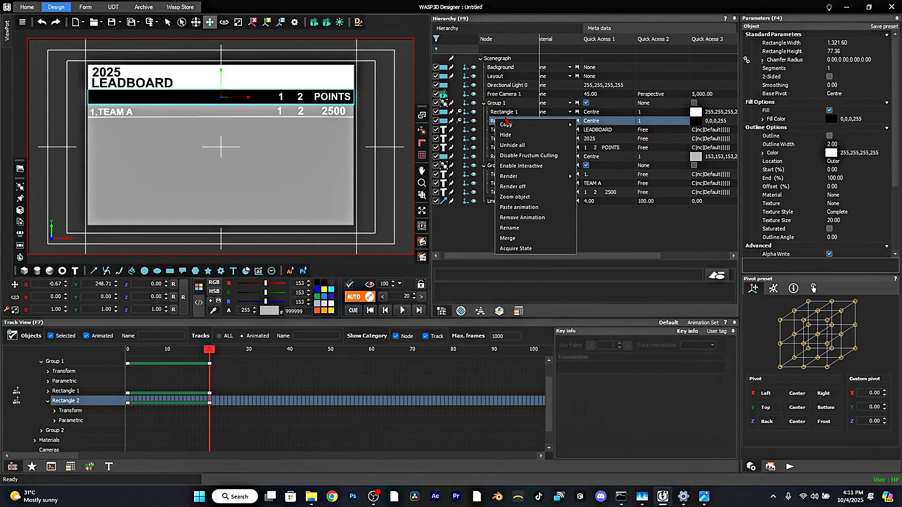
click(491, 122)
double_click(508, 121)
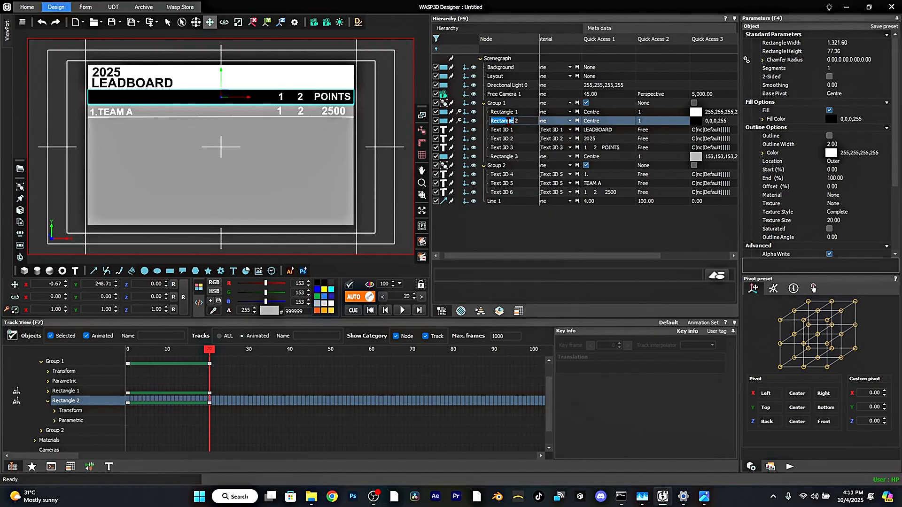
click(501, 131)
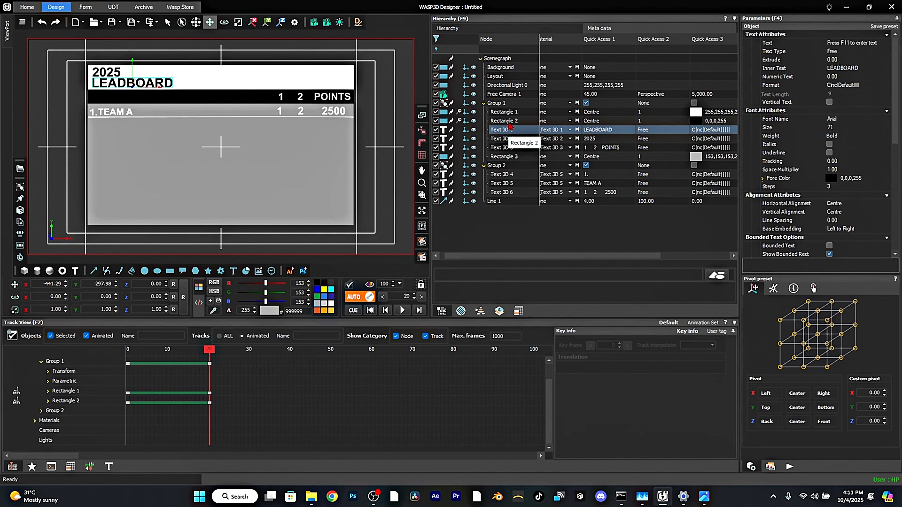
Set the pivot of the black strip (Rectangle 2) to bottom centre and scrub the timeline to check its scale animation
click(509, 123)
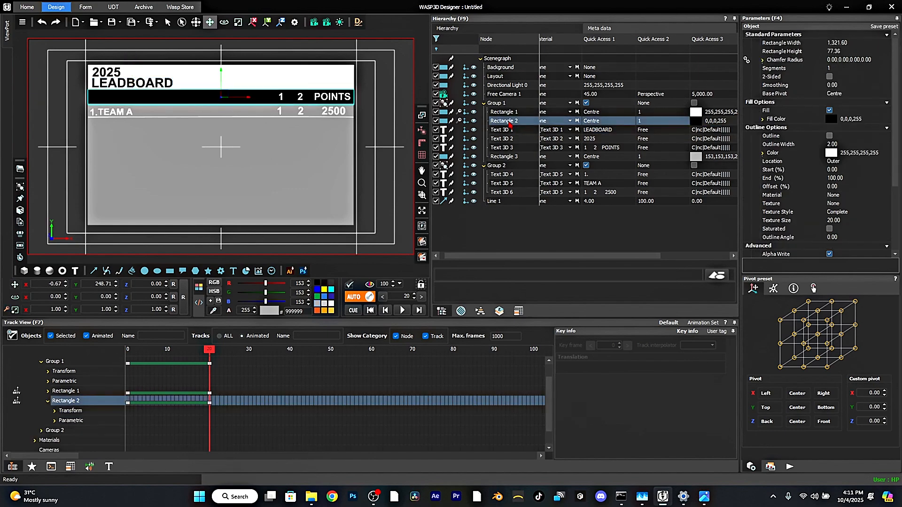
drag(209, 352, 181, 367)
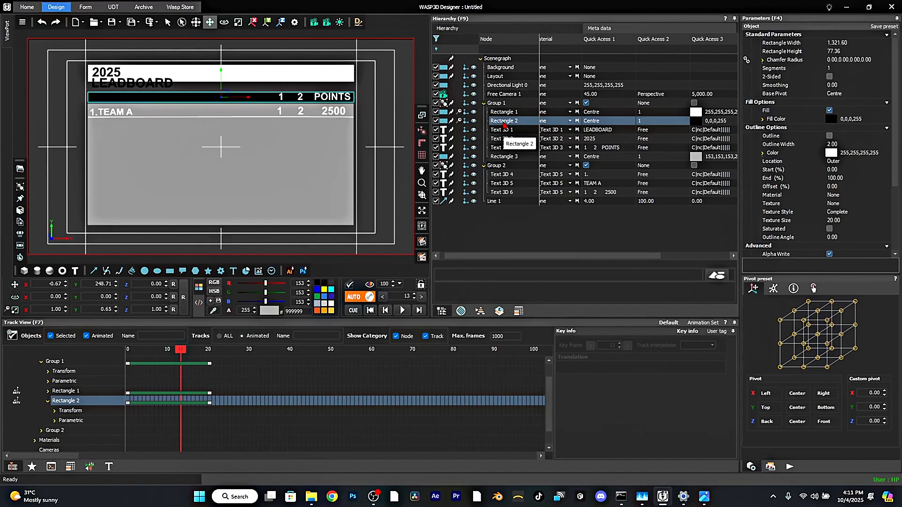
click(816, 359)
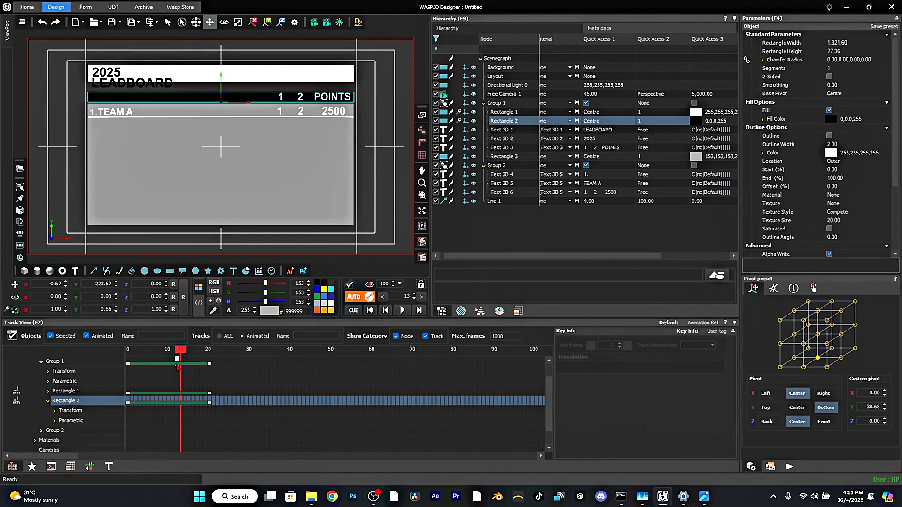
mouse_move(181, 358)
mouse_down()
mouse_move(130, 362)
mouse_move(230, 362)
mouse_move(95, 372)
mouse_move(238, 380)
mouse_up()
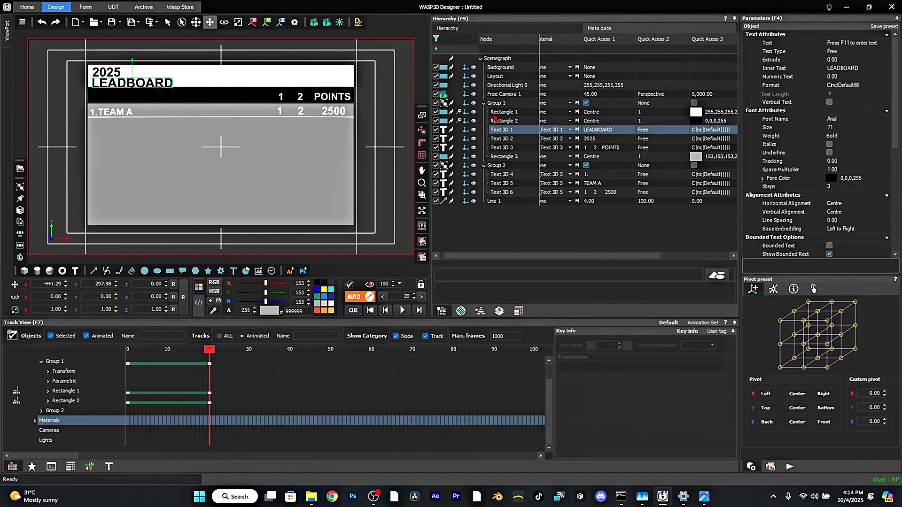
Copy the animation of the black strip (Rectangle 2) and paste it onto the gray panel (Rectangle 3)
click(500, 129)
key(Up)
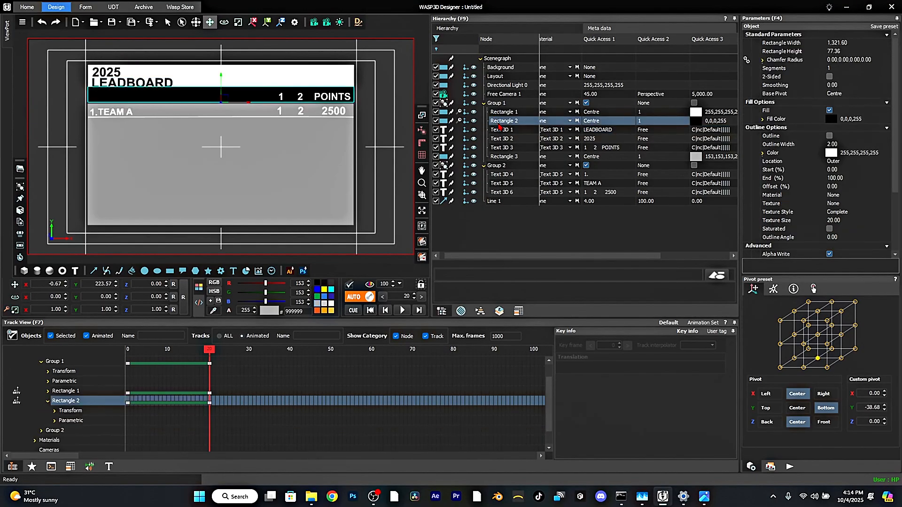
right_click(499, 126)
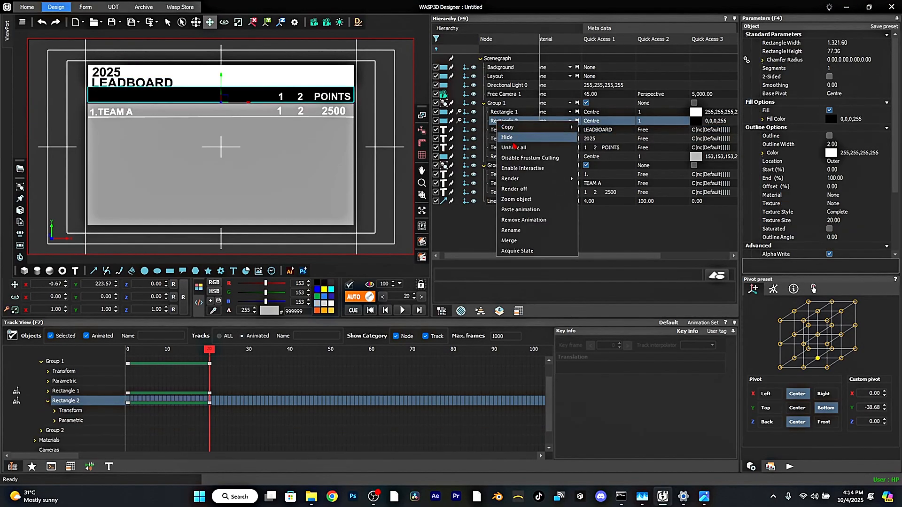
mouse_move(518, 127)
click(602, 139)
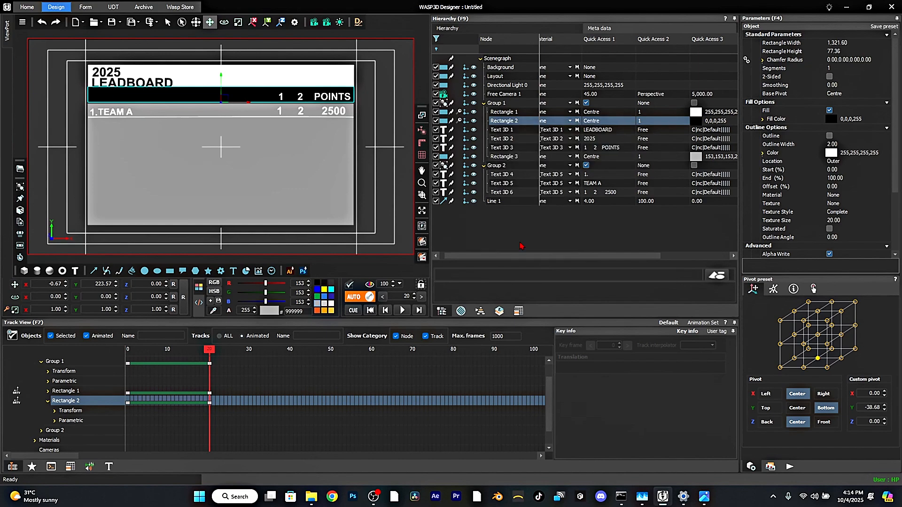
click(499, 156)
right_click(508, 157)
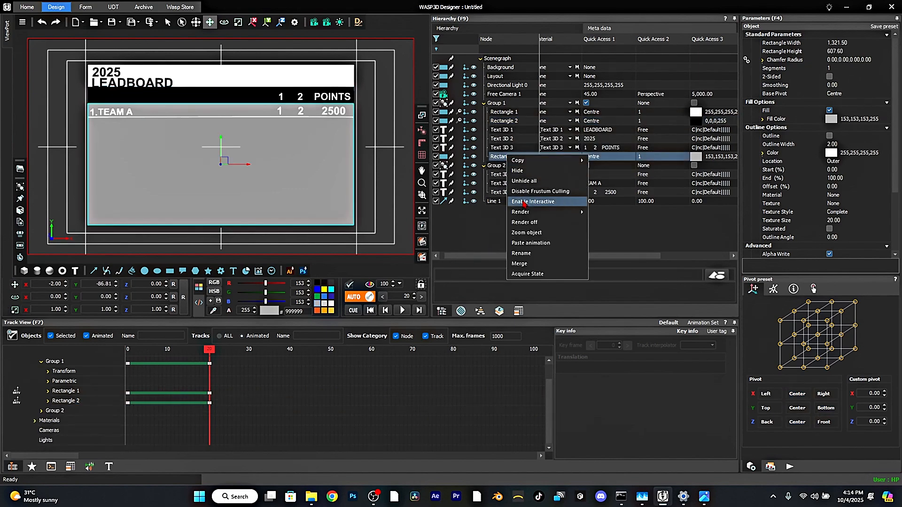
click(523, 244)
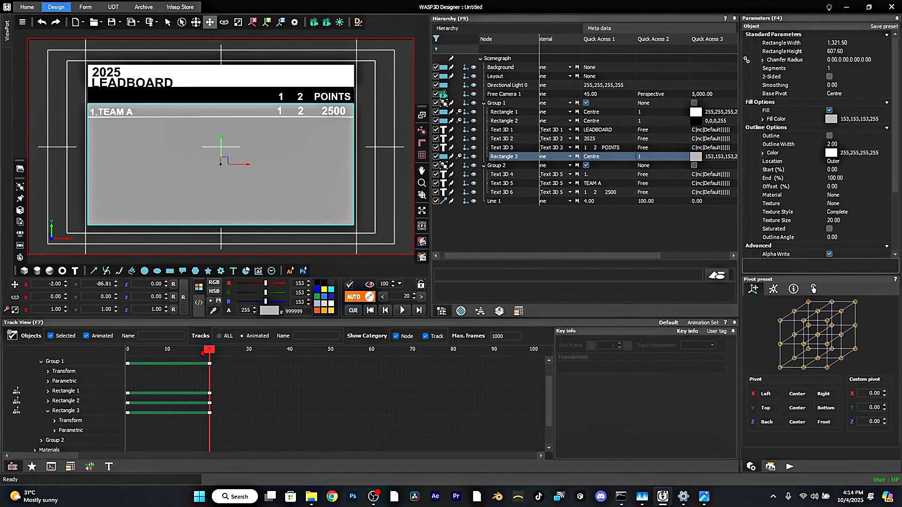
Set the gray panel's pivot to top centre and scrub the timeline to frame 32 to check its scale animation
drag(212, 356, 189, 364)
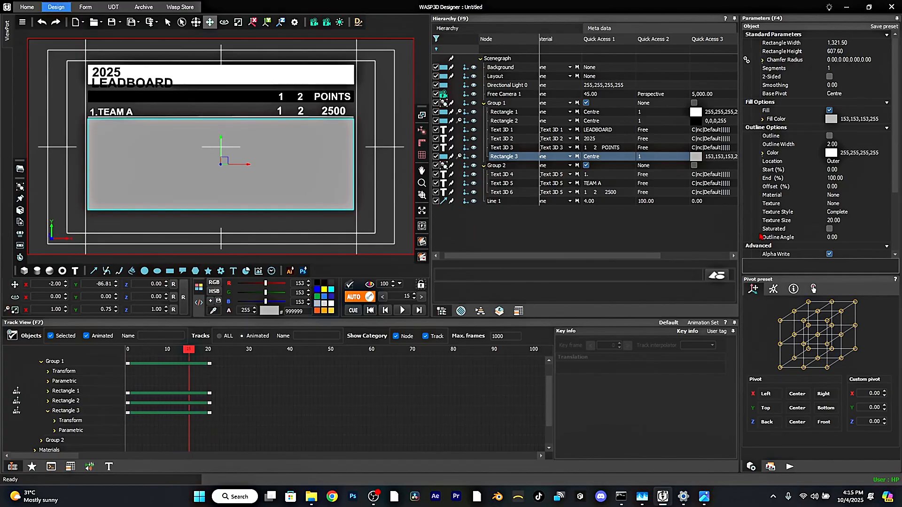
click(817, 311)
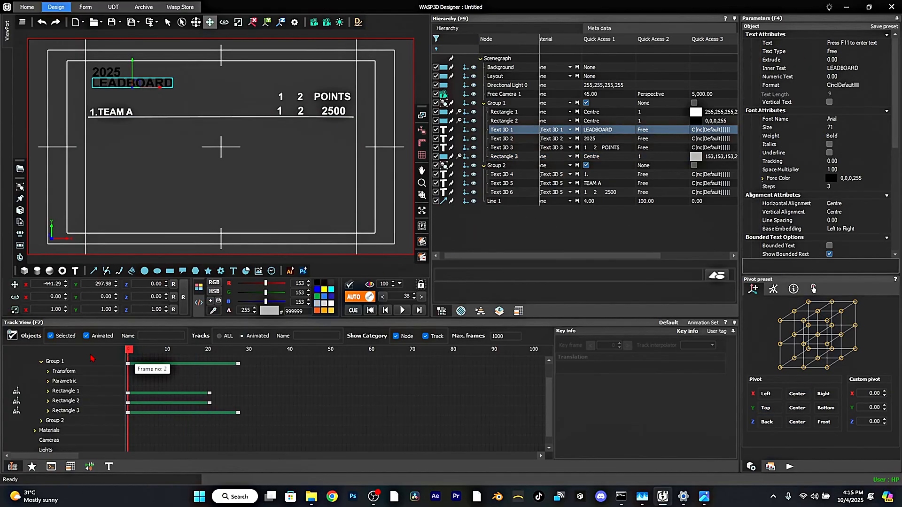
drag(91, 357, 258, 356)
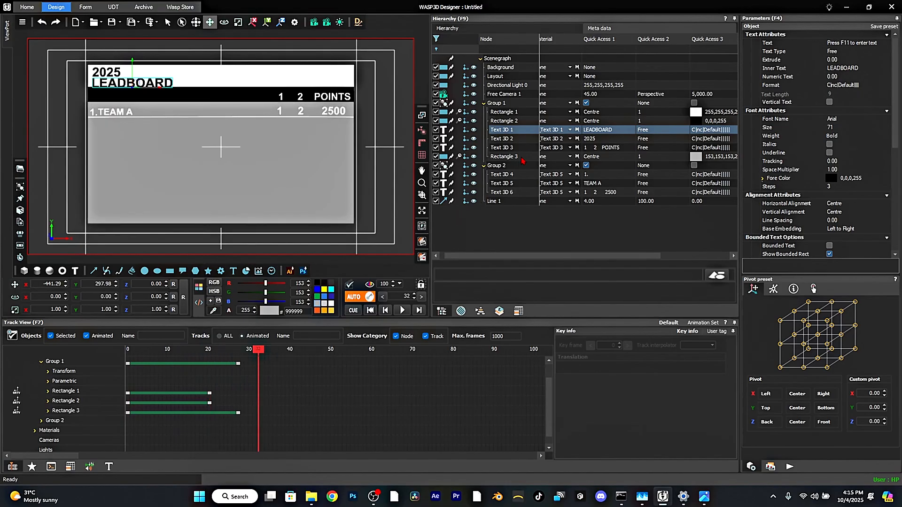
Move to frame 40 and apply the Jumpy Character IN text preset to the LEADBOARD text with offset 0
click(507, 121)
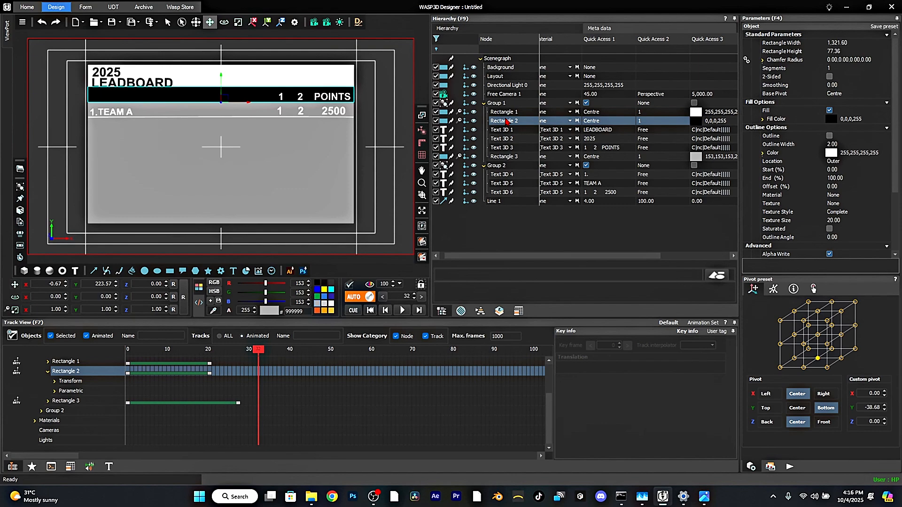
click(496, 103)
click(291, 349)
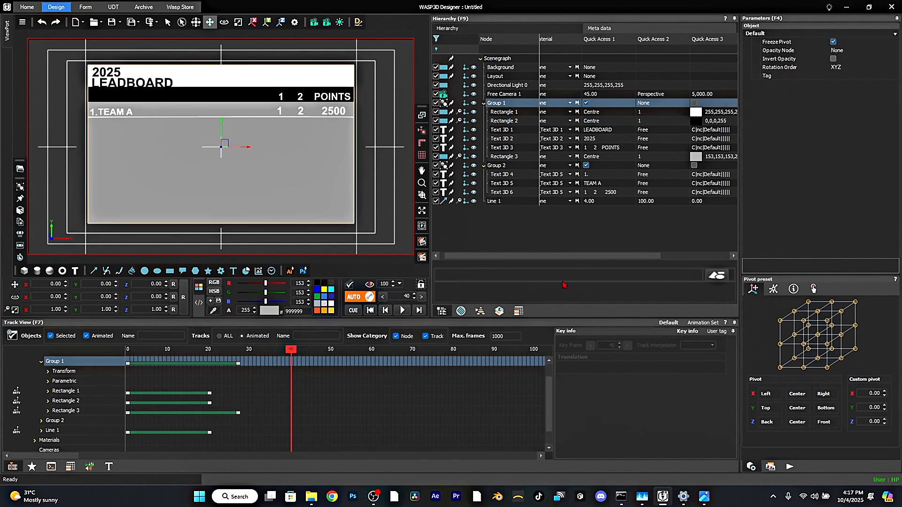
click(501, 129)
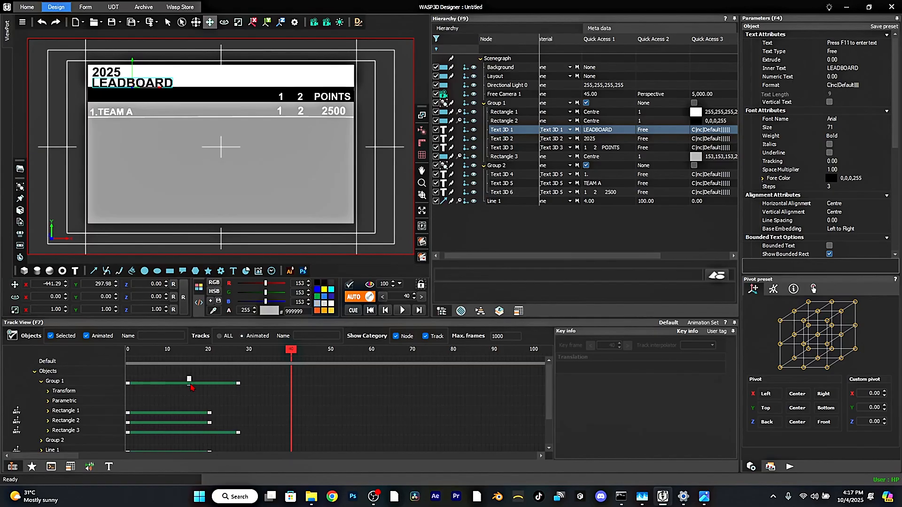
click(108, 467)
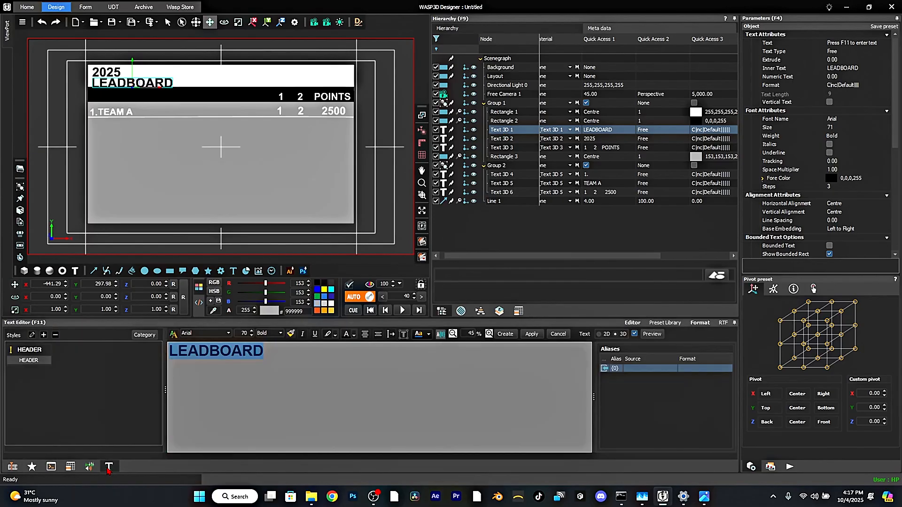
click(665, 323)
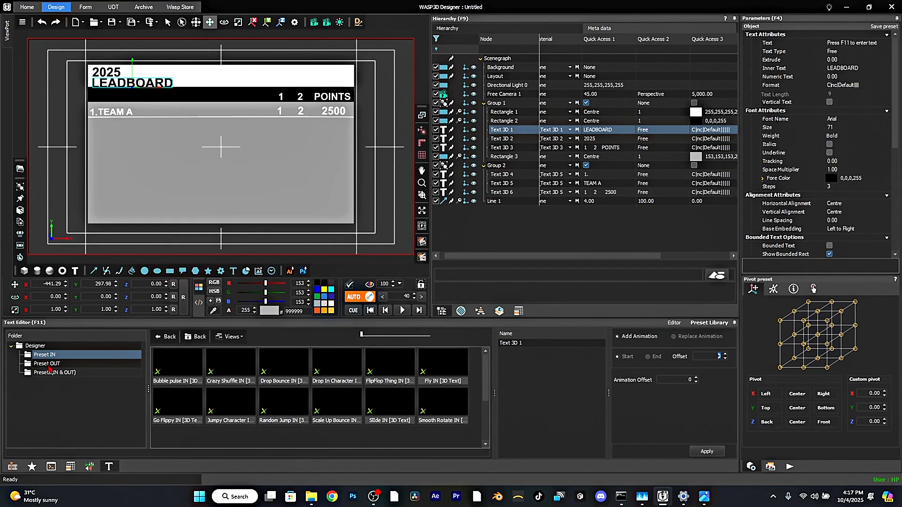
mouse_move(222, 406)
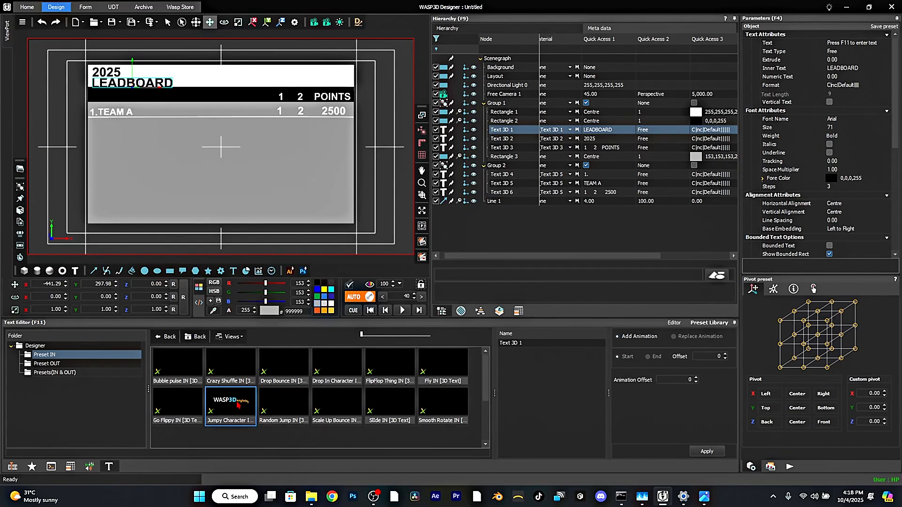
click(703, 453)
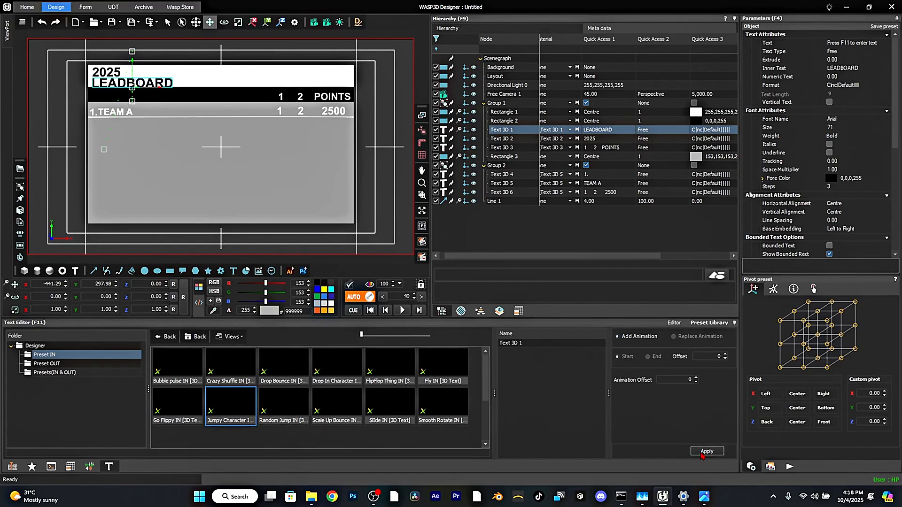
Scrub the timeline from frame 0 to frame 29 to preview the LEADBOARD text's preset animation
click(14, 467)
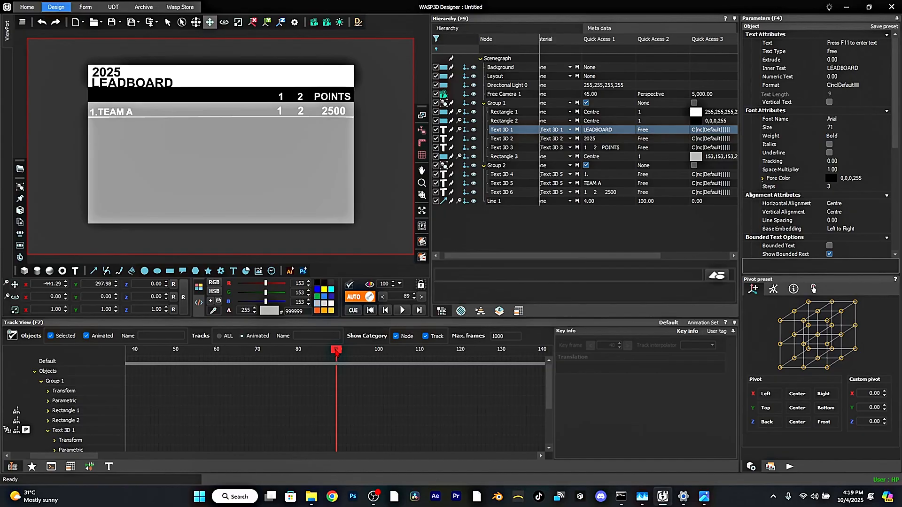
drag(64, 354, 21, 353)
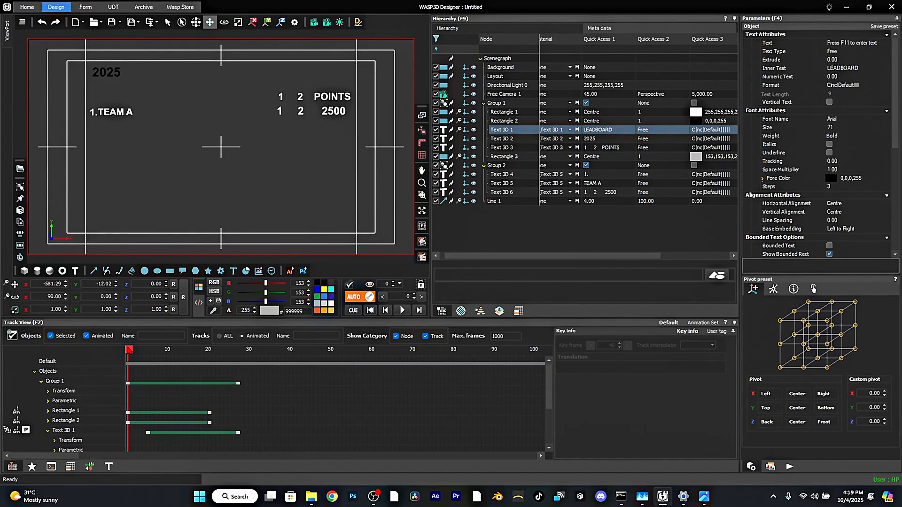
drag(130, 352, 245, 371)
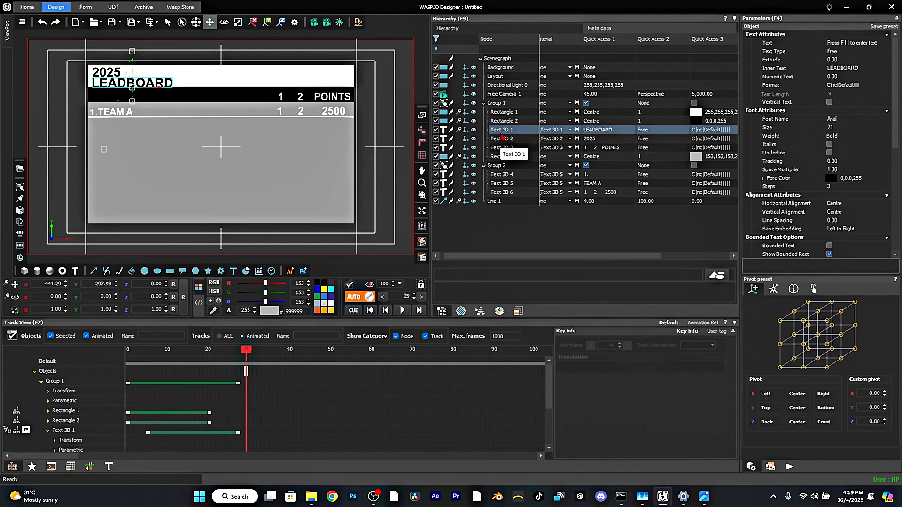
Copy the LEADBOARD text's animation onto the 2025 text and the remaining header and team row texts, scrubbing to check it
right_click(502, 135)
mouse_move(508, 138)
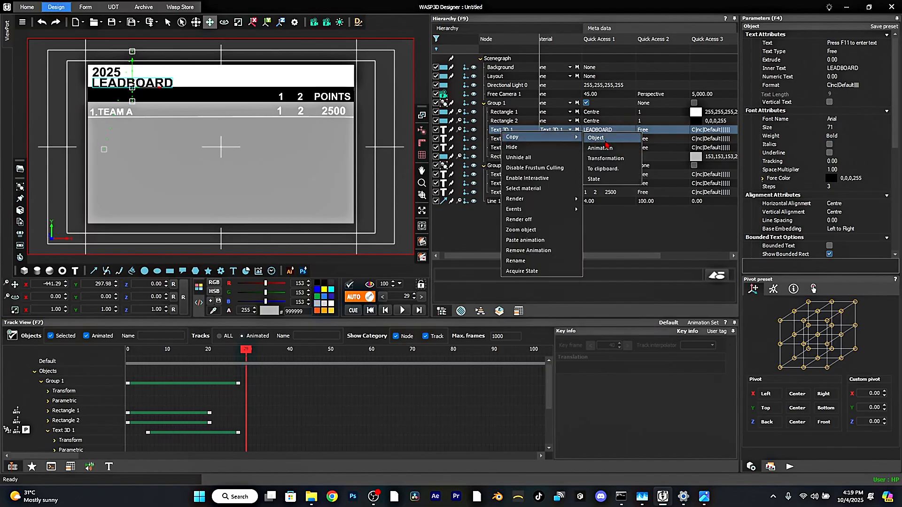
click(603, 149)
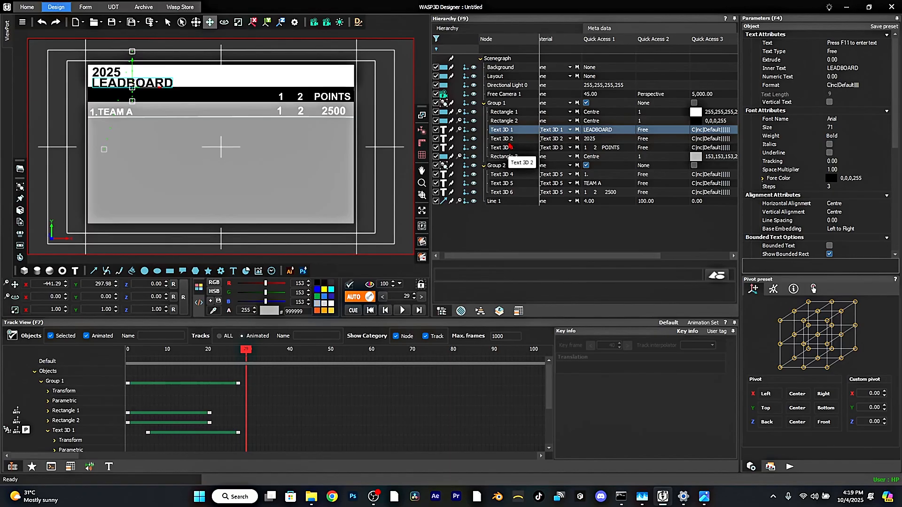
click(506, 140)
right_click(504, 139)
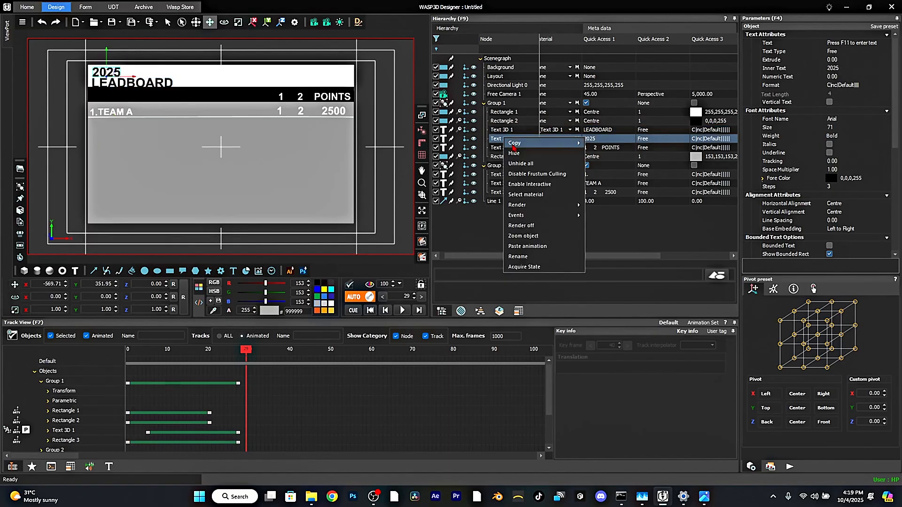
click(521, 245)
click(459, 147)
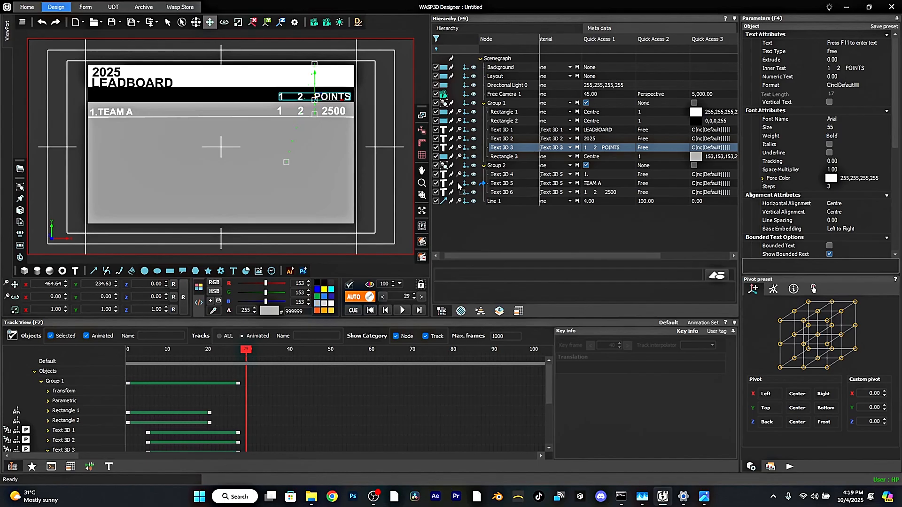
mouse_move(246, 371)
mouse_down()
mouse_move(127, 371)
mouse_move(250, 372)
mouse_move(242, 375)
mouse_up()
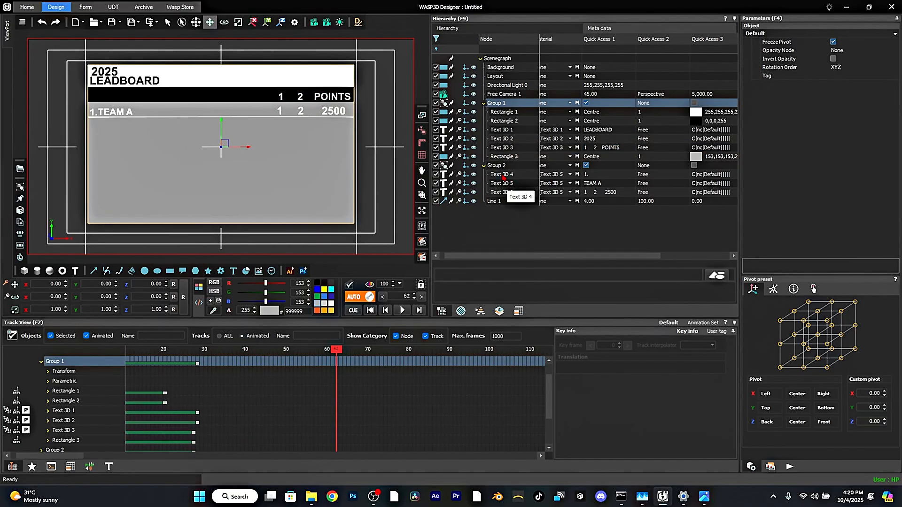
Check the team row's texts and put the row's underline (Line 1) into Group 2 with them
click(498, 167)
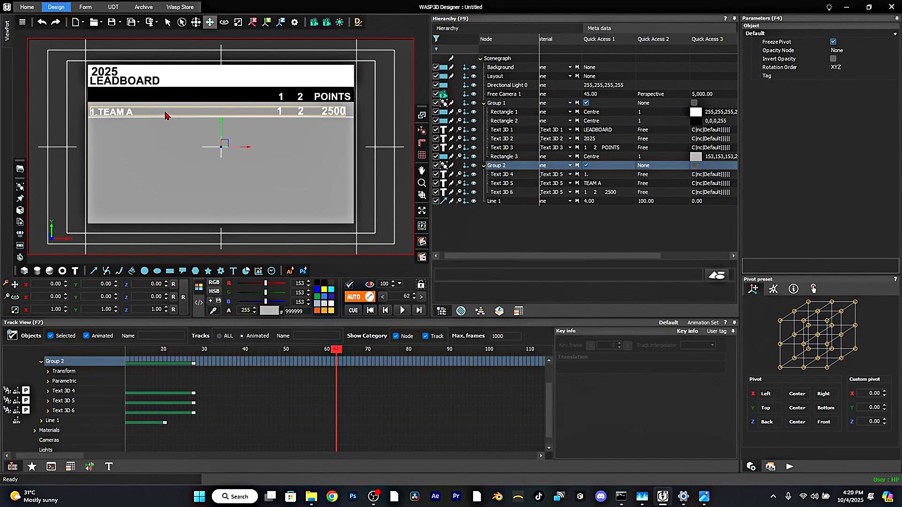
click(502, 175)
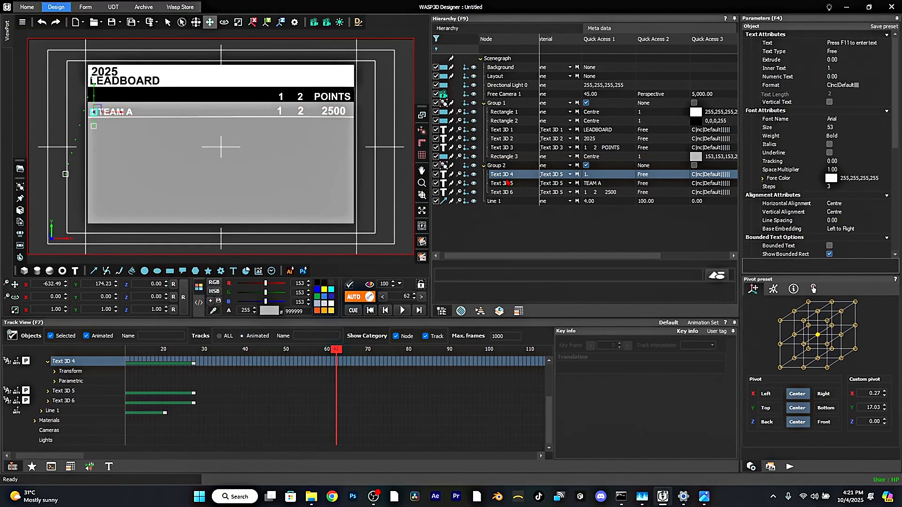
ctrl+click(505, 184)
ctrl+click(502, 192)
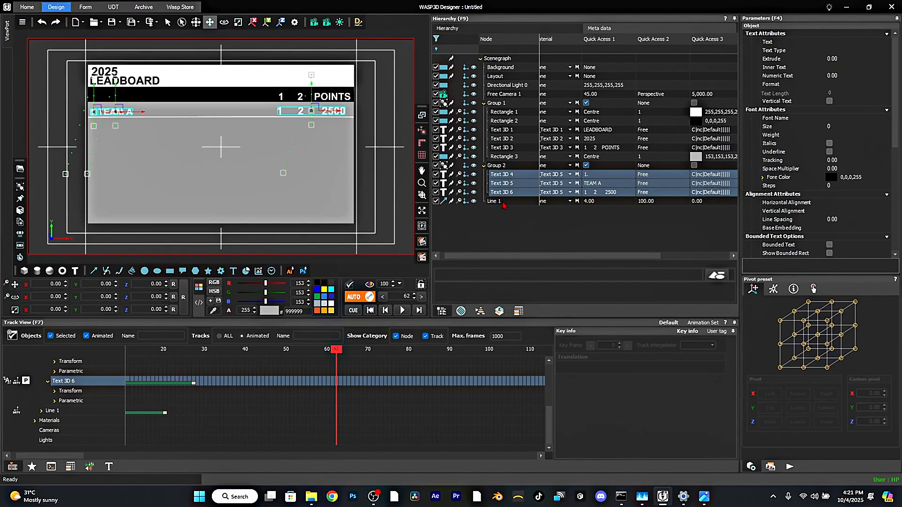
click(510, 170)
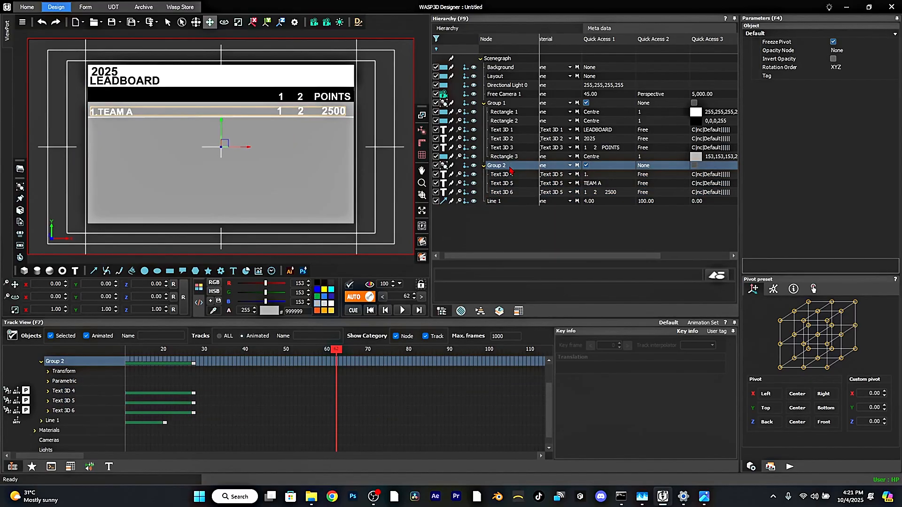
Duplicate the team row's Group 2 as an object and move the copy down below the first row
right_click(511, 170)
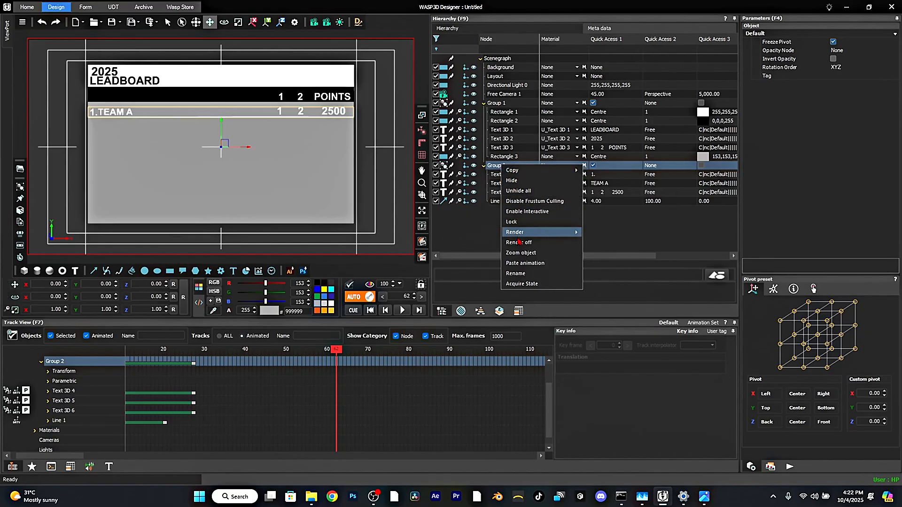
mouse_move(512, 171)
click(604, 171)
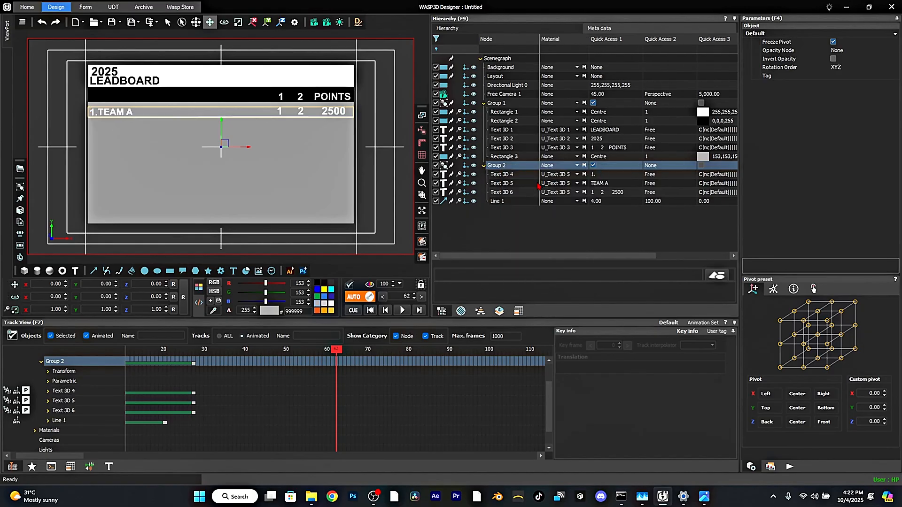
click(499, 211)
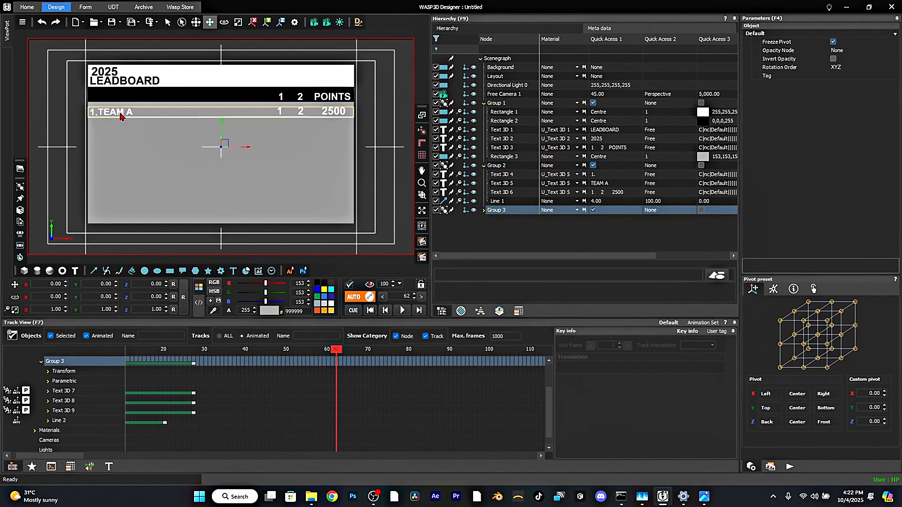
mouse_move(121, 117)
mouse_down()
mouse_move(121, 137)
mouse_move(122, 129)
mouse_up()
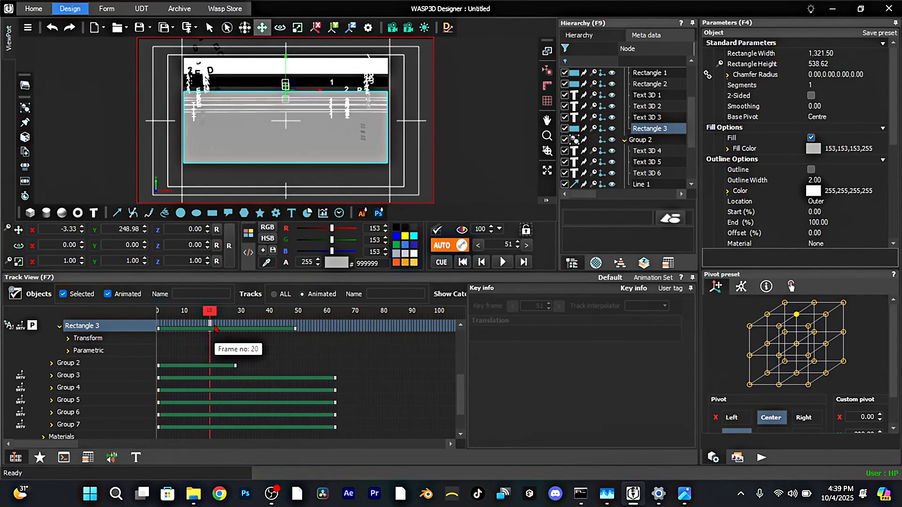
Shorten Group 1's animation to end at frame 32 and scrub the timeline to preview the leaderboard's faster animation
drag(214, 323, 298, 322)
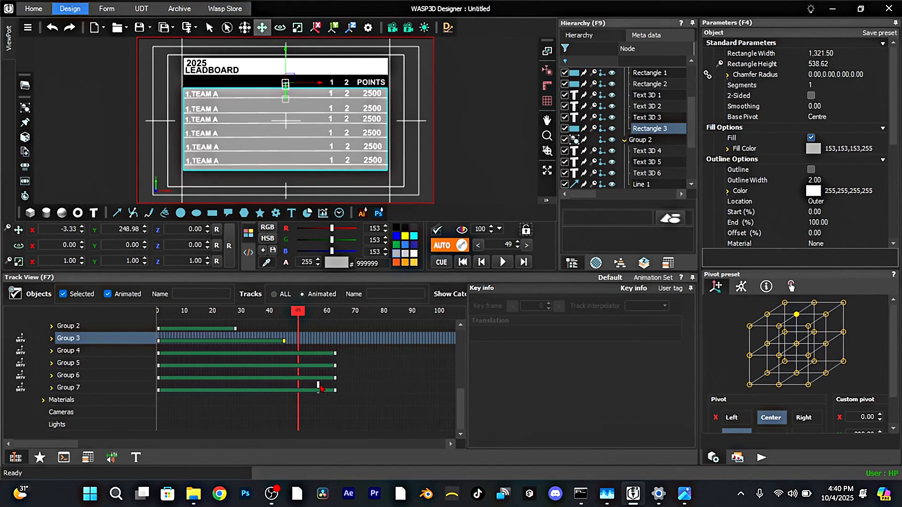
scroll(319, 387, up, 3)
scroll(310, 386, up, 3)
scroll(301, 383, down, 3)
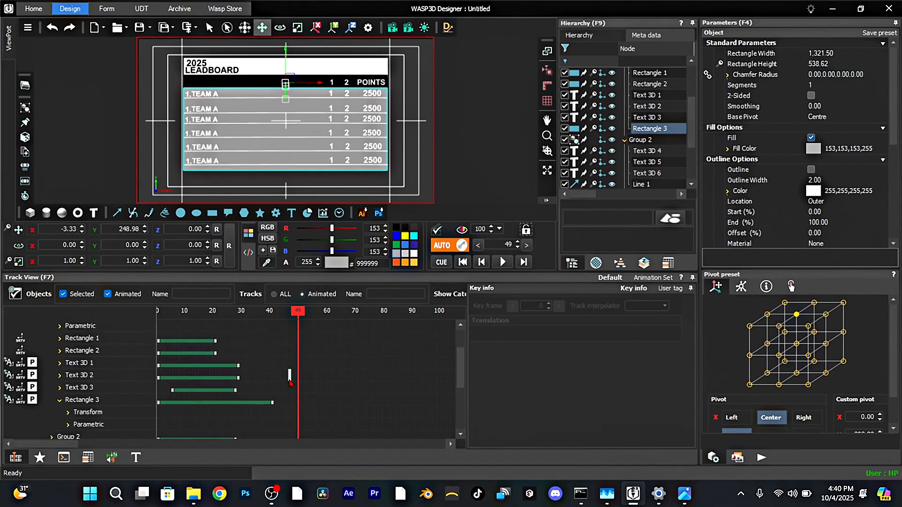
scroll(289, 383, up, 3)
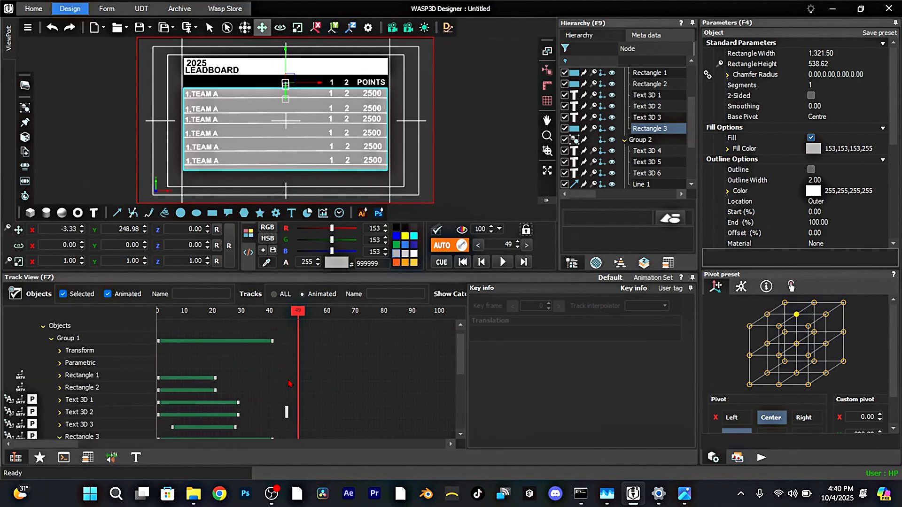
click(272, 341)
drag(272, 342, 250, 341)
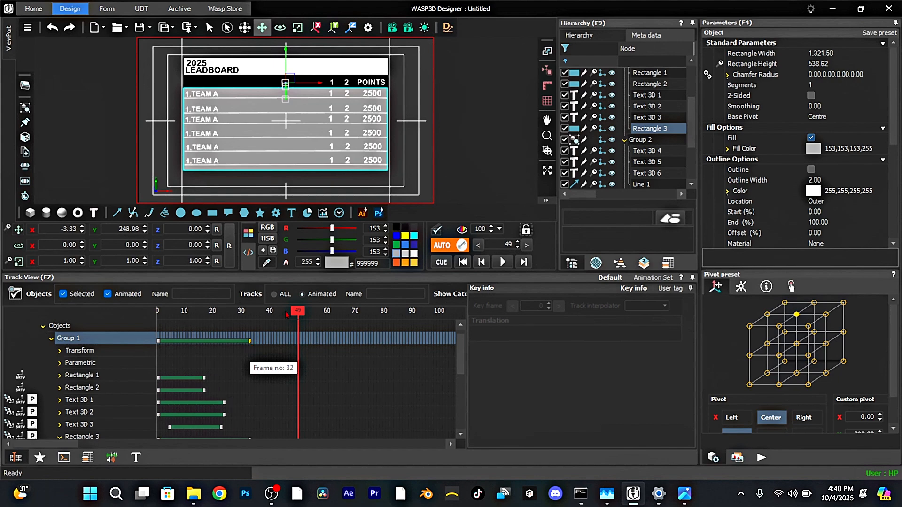
drag(291, 315, 129, 339)
drag(208, 327, 288, 327)
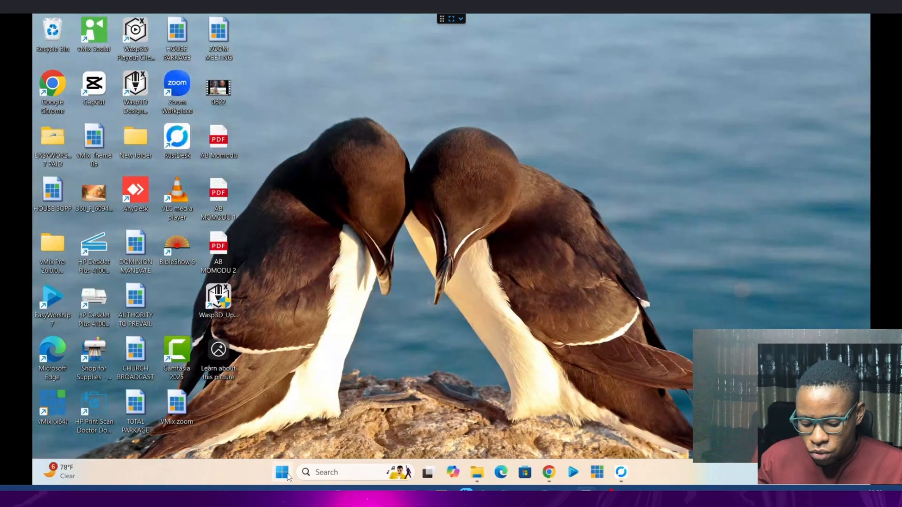
Switch to Wasp3D Playout Client and open the Wasp Store
click(283, 473)
text(play_Timeline.html)
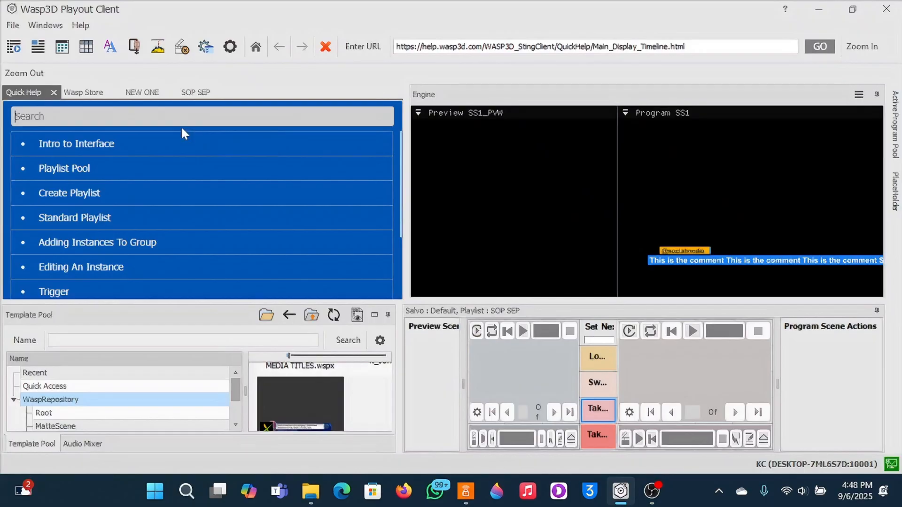
click(81, 92)
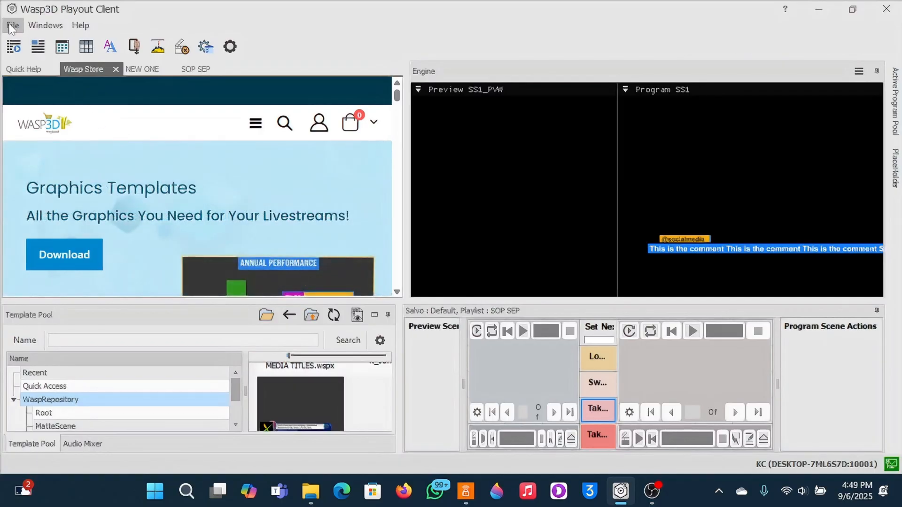
click(44, 26)
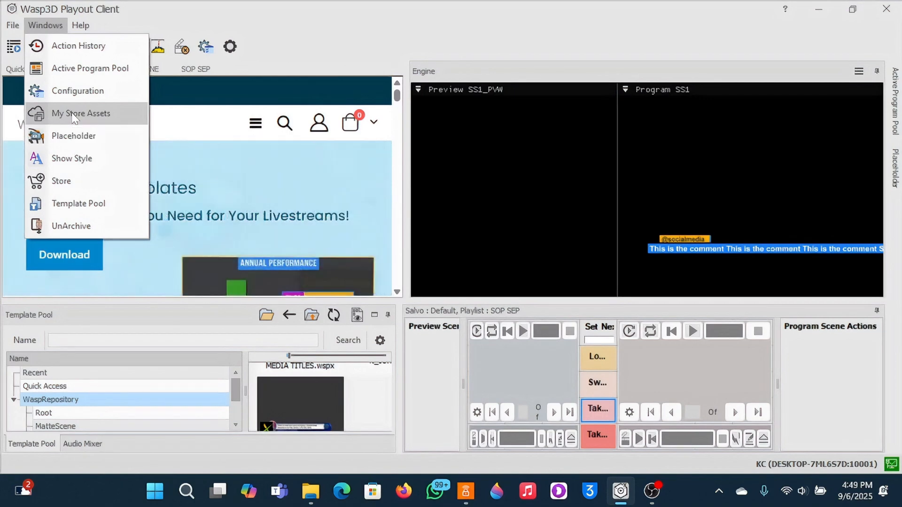
click(68, 182)
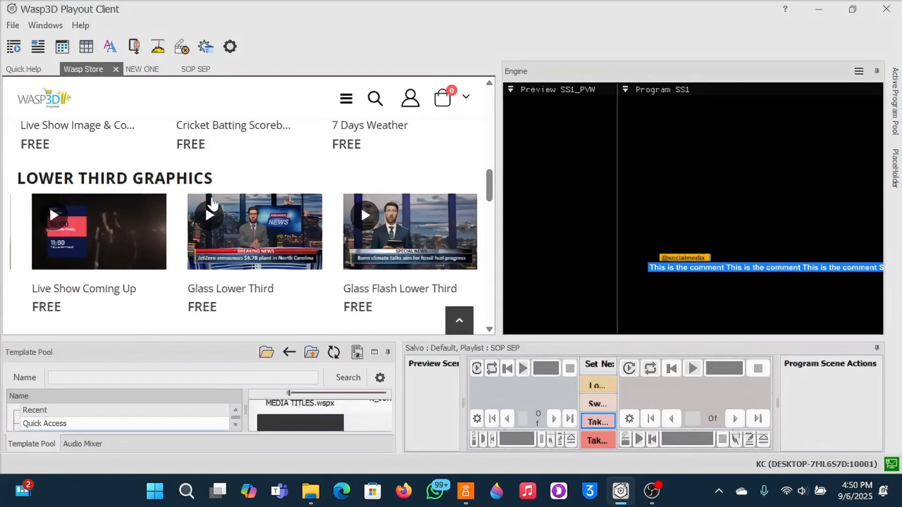
Add the free 3D Coming Up Shows template from Lower Third Graphics to the cart, check out and place the order
mouse_move(274, 223)
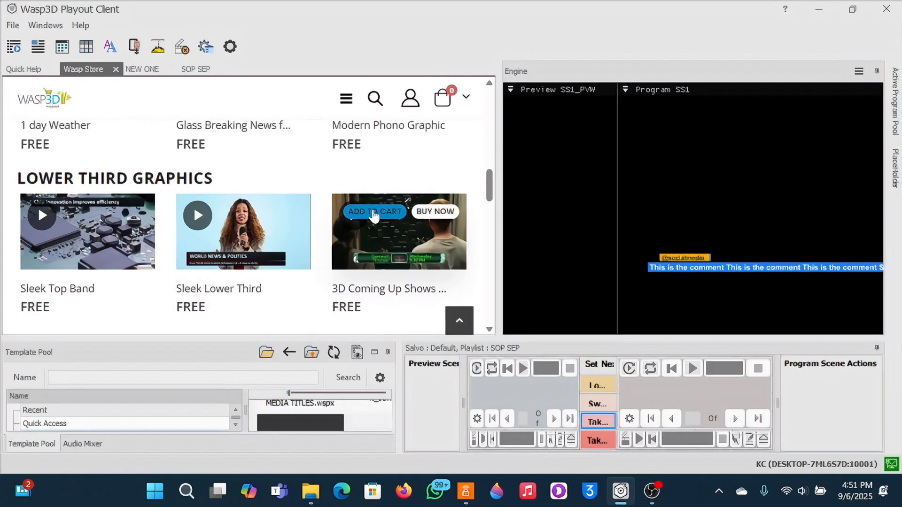
click(374, 213)
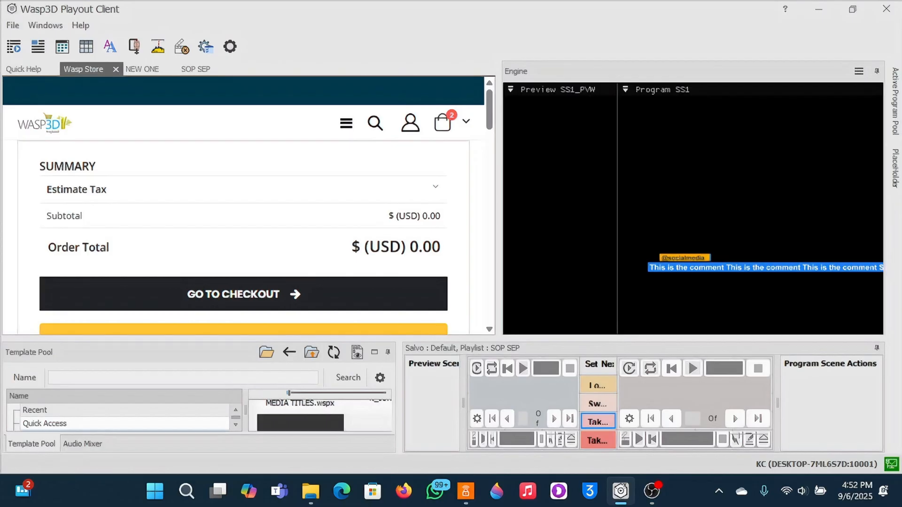
scroll(196, 266, down, 3)
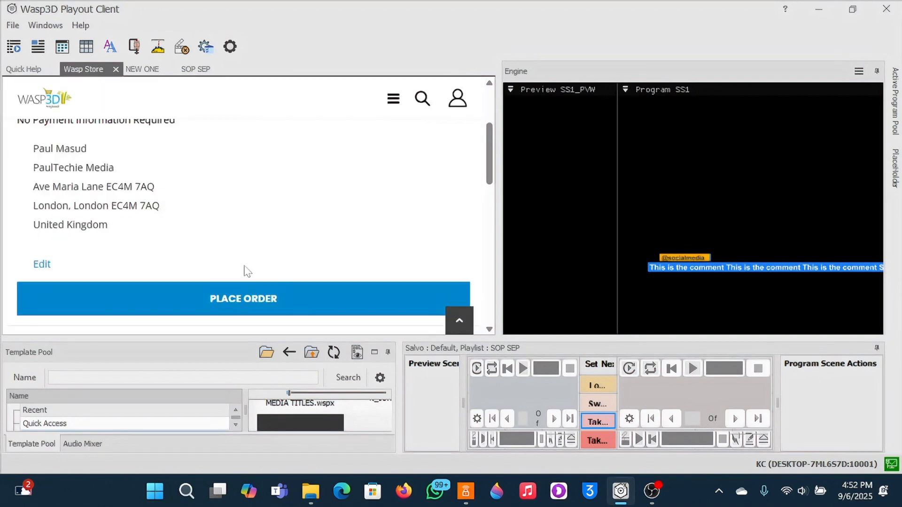
click(233, 301)
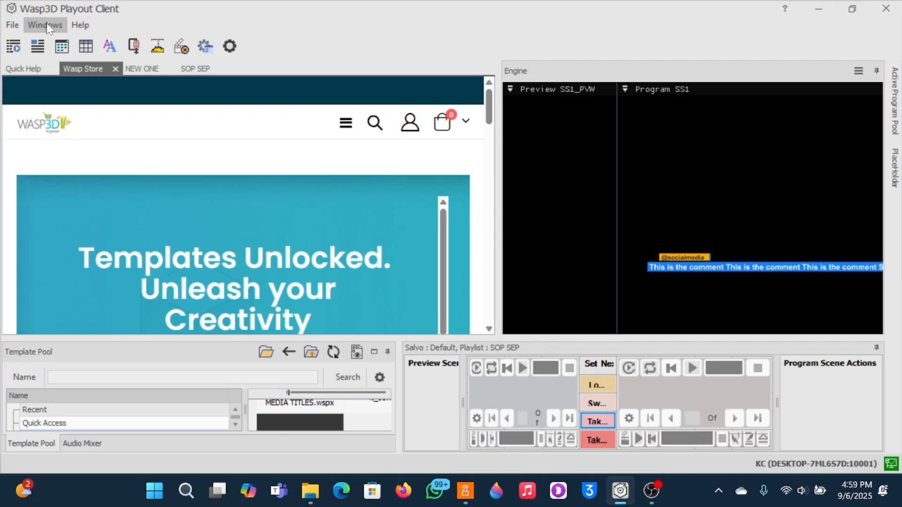
Open My Store Assets and browse the Lower Thirds, Titles and Ticker categories of the 3D Graphic Templates
click(47, 26)
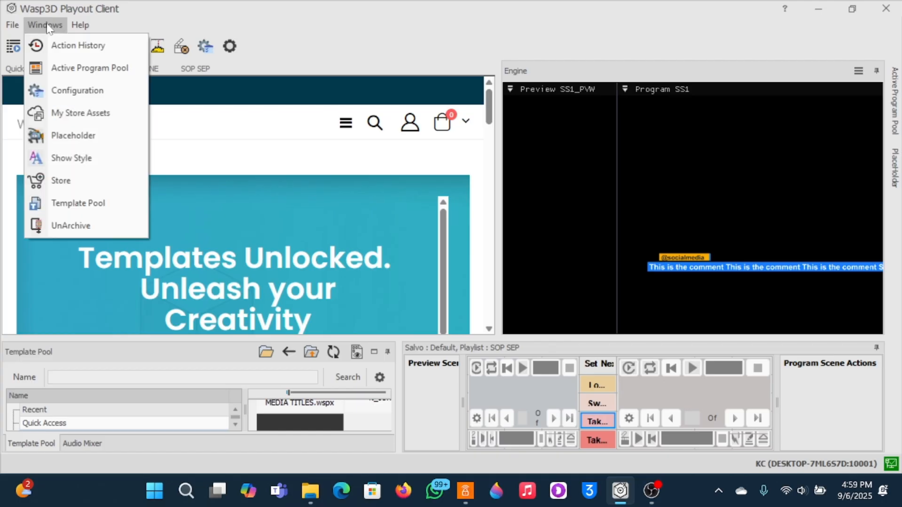
click(91, 115)
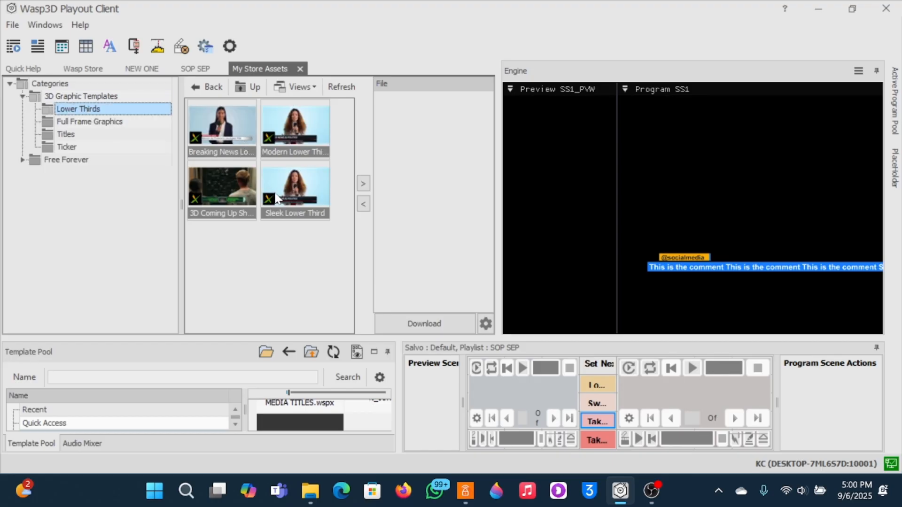
double_click(247, 201)
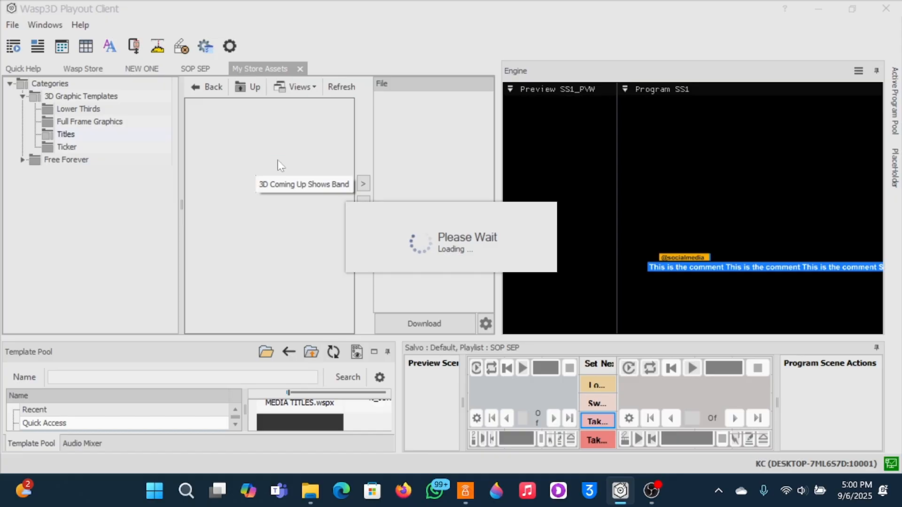
drag(266, 263, 70, 147)
click(68, 147)
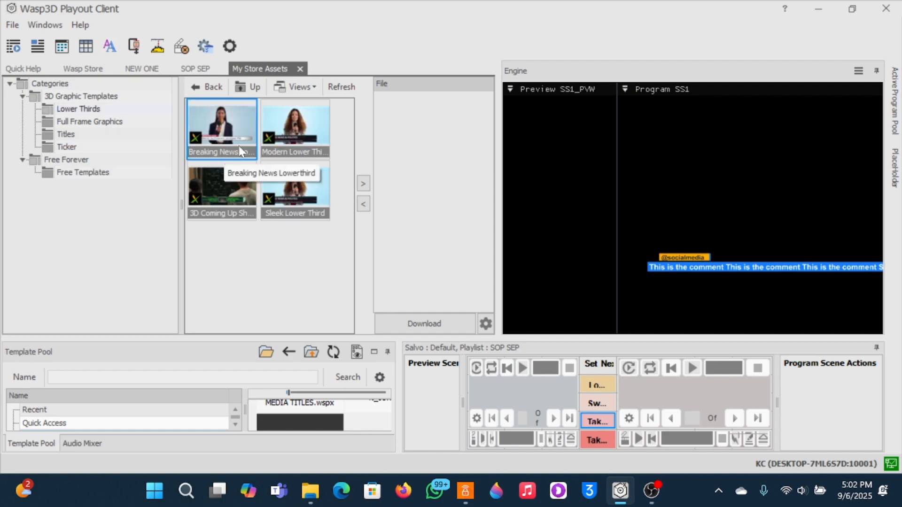
Add Modern Lower Third, Sleek Lower Third and 3D Coming Up Shows Band from the Lower Thirds category to the download list
click(279, 141)
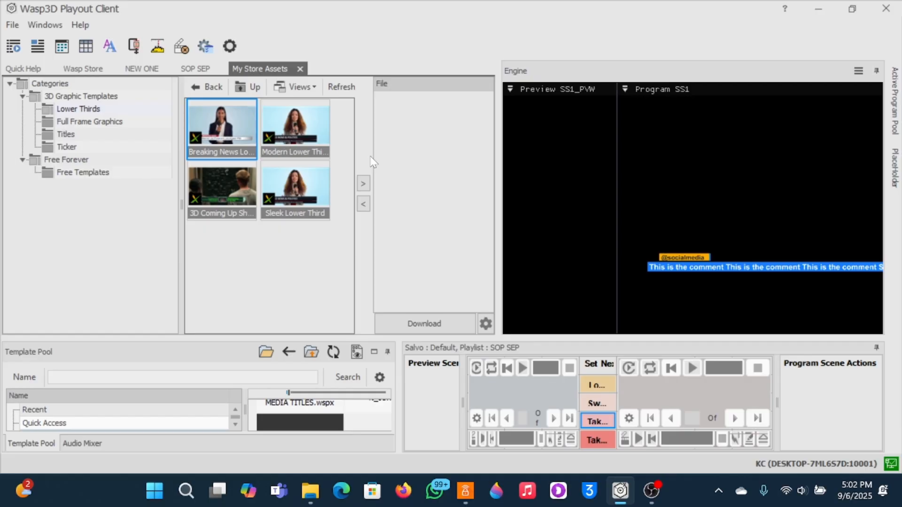
click(362, 183)
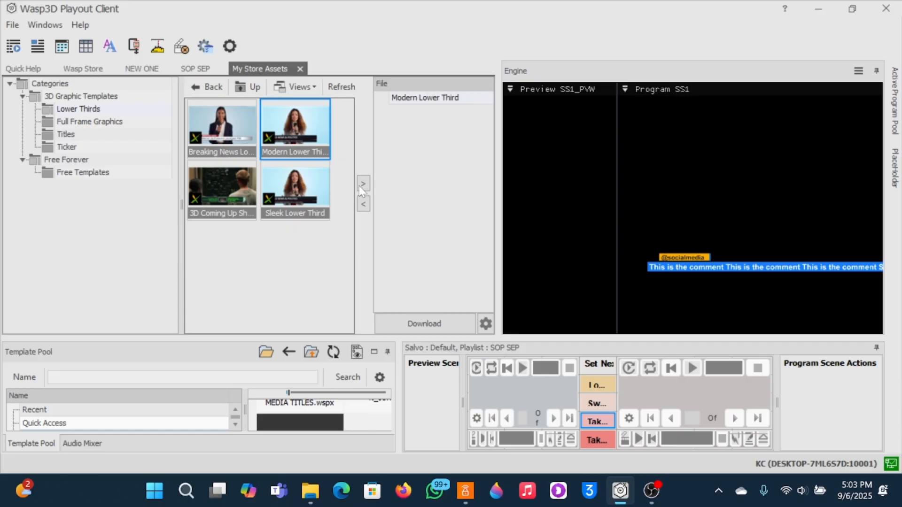
click(322, 189)
click(361, 185)
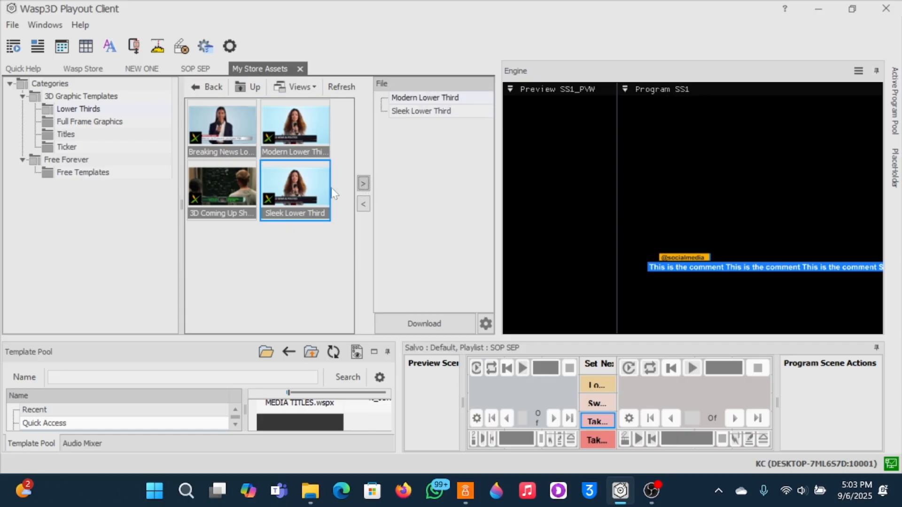
click(221, 188)
click(361, 186)
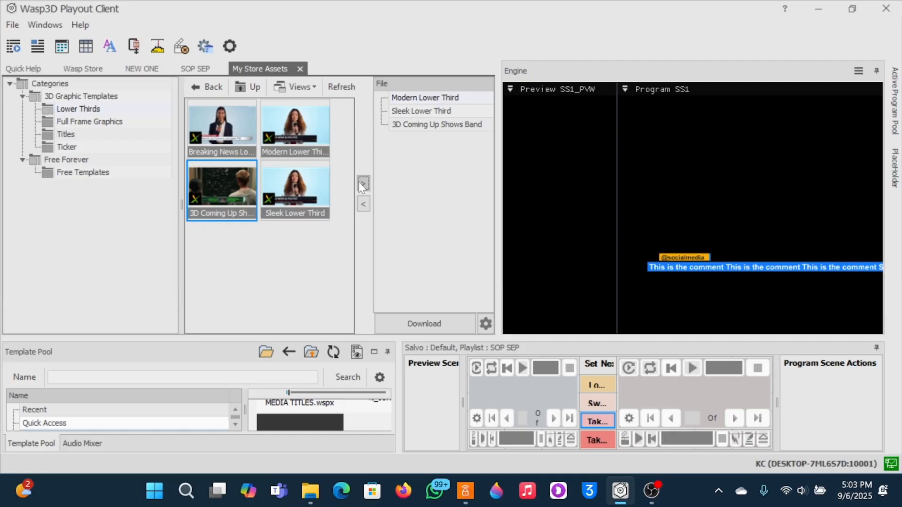
Remove Modern Lower Third from the download list and add Breaking News Lowerthird to it
click(364, 206)
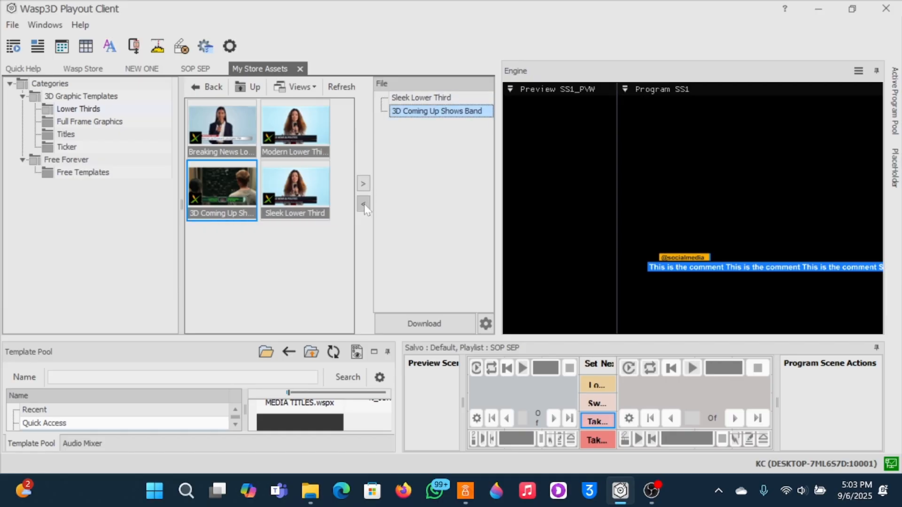
click(221, 127)
click(363, 184)
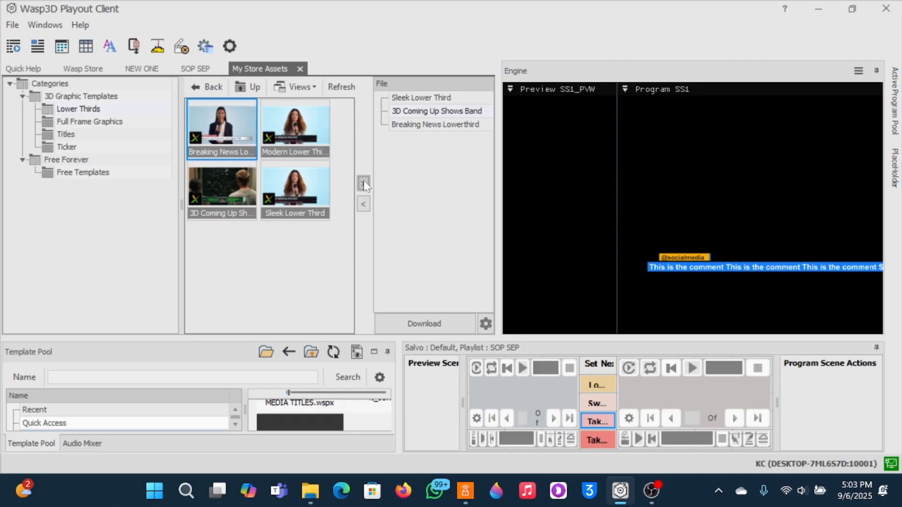
Download the listed lower third templates, accept the import log and refresh the Template Pool
click(413, 324)
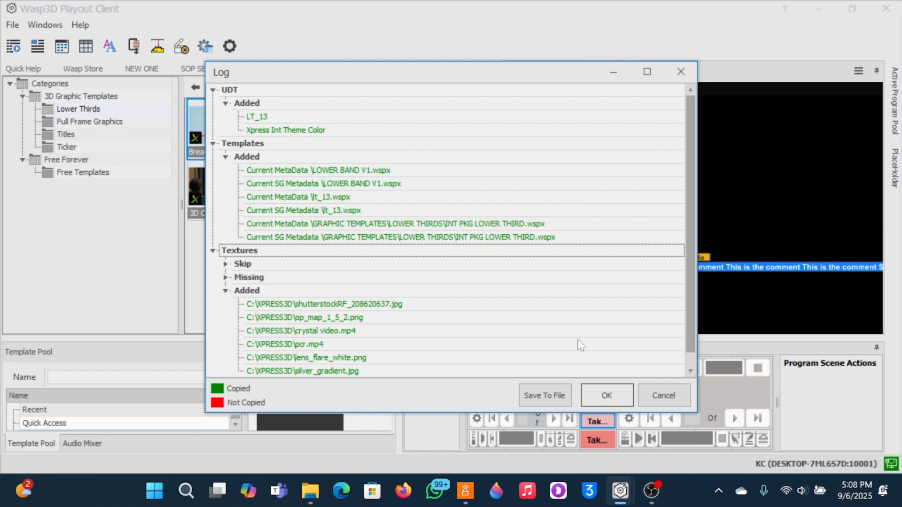
scroll(591, 352, down, 1)
click(610, 400)
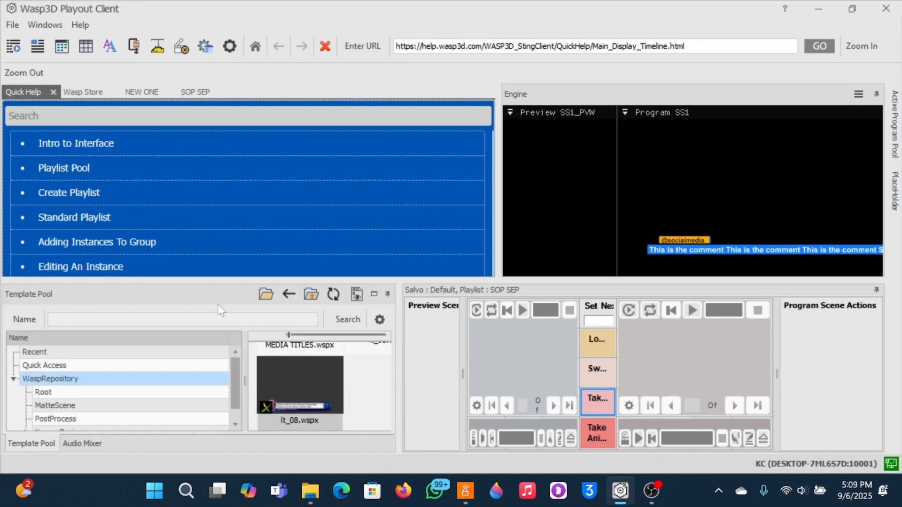
click(332, 295)
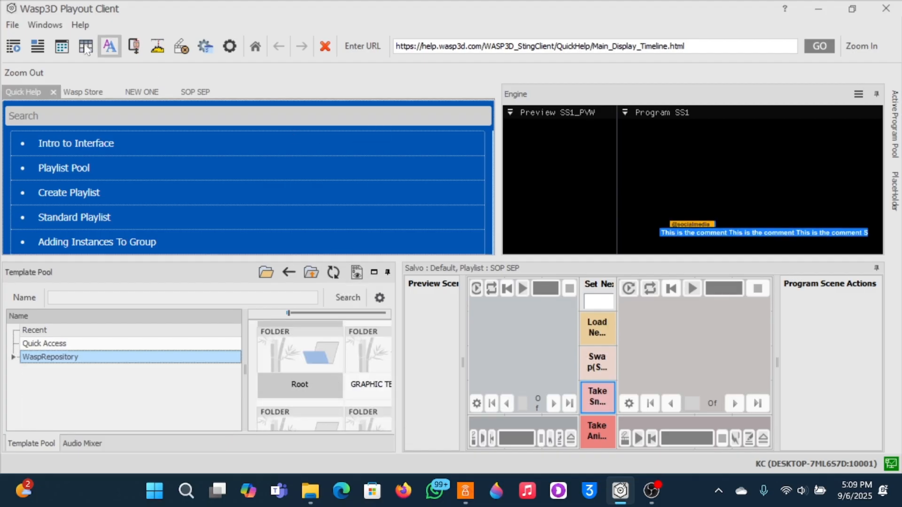
Create a new playlist of type CG with the slug LOWER THIRDS
click(13, 26)
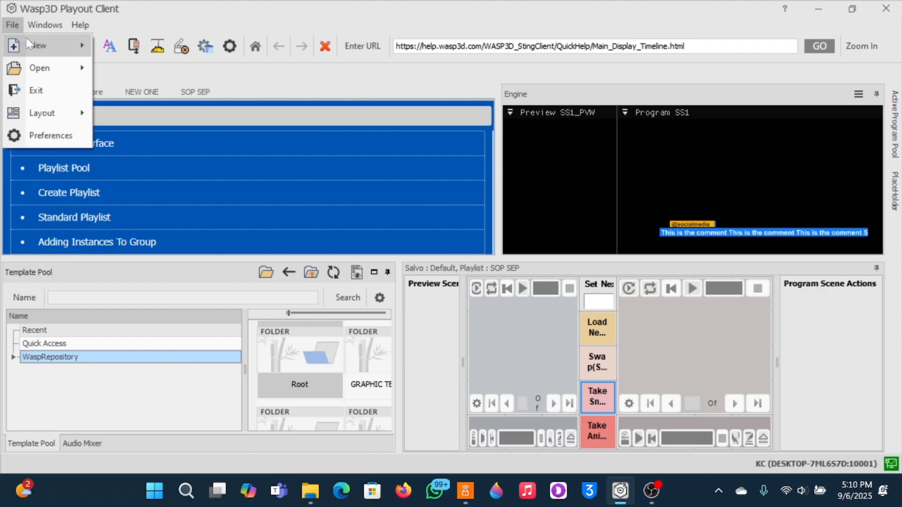
mouse_move(70, 45)
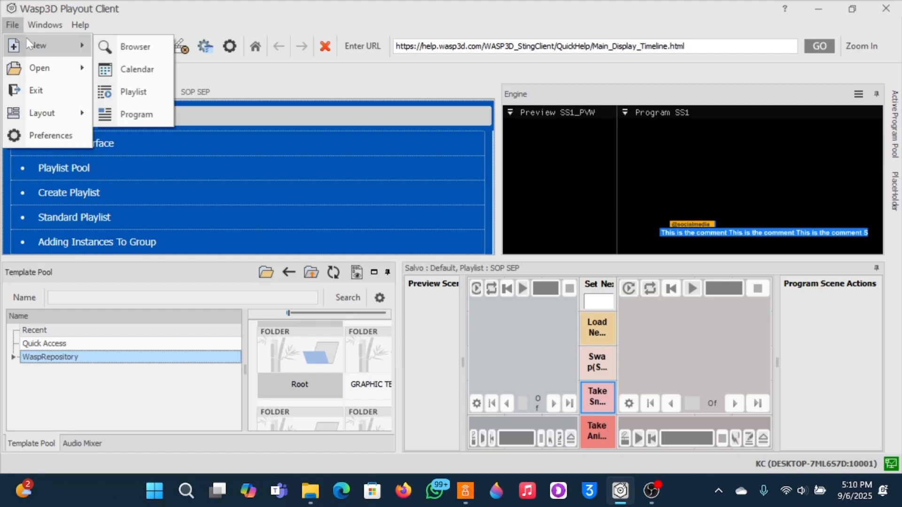
click(123, 89)
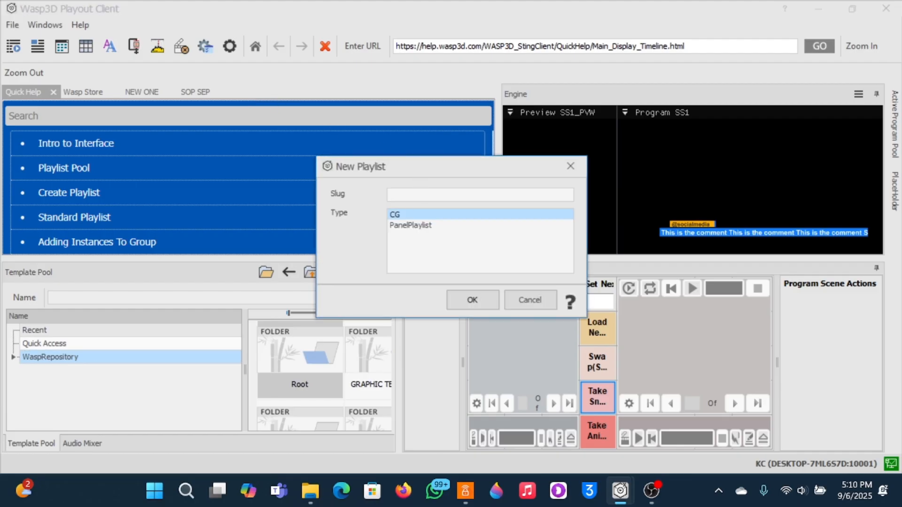
text(LOWER THIRDS)
click(464, 297)
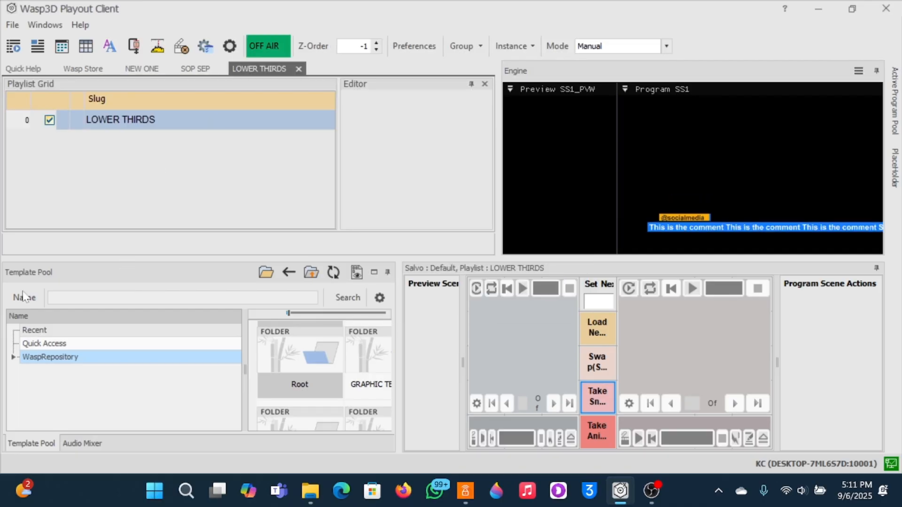
Add INT PKG LOWER THIRD.wspx from WaspRepository's GRAPHIC TEMPLATES, LOWER THIRDS folder to the LOWER THIRDS group in the playlist
click(14, 357)
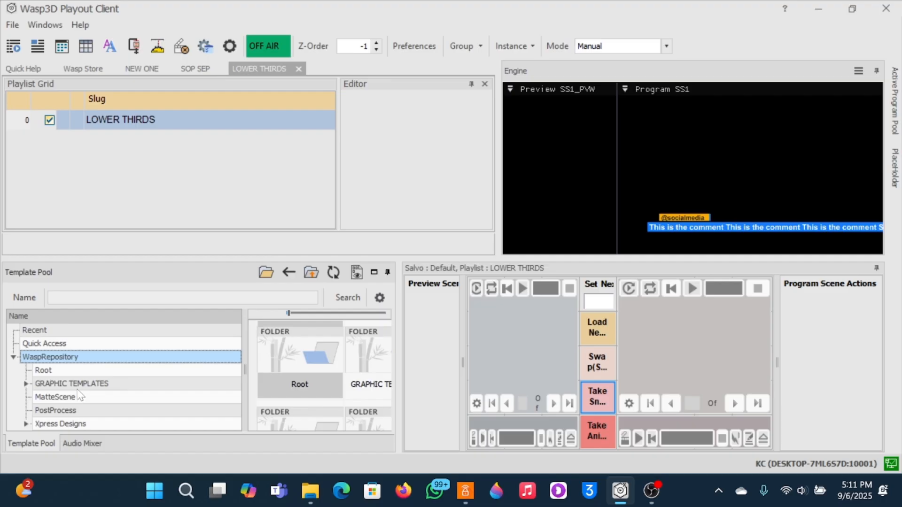
click(51, 384)
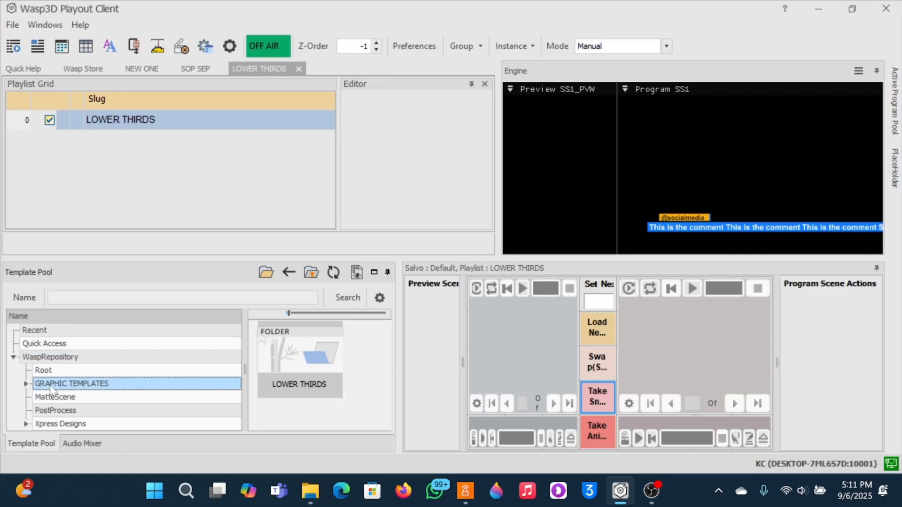
mouse_move(268, 397)
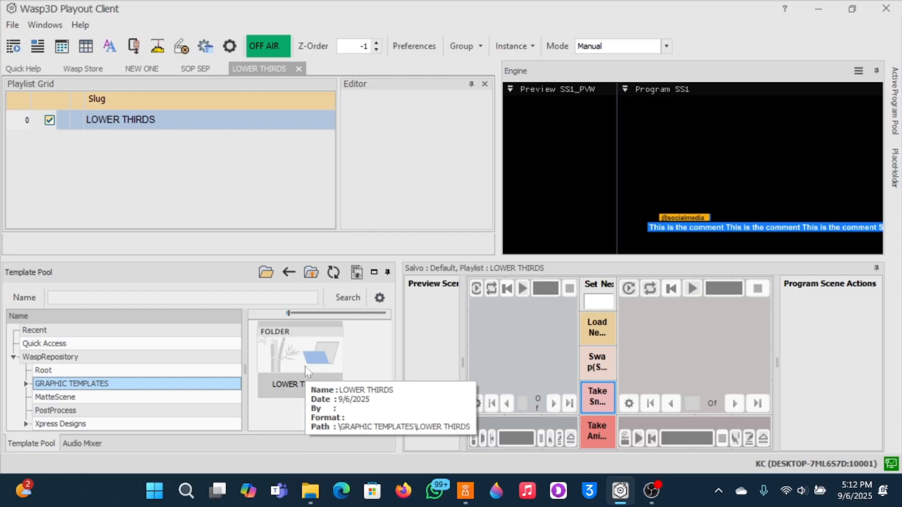
double_click(307, 368)
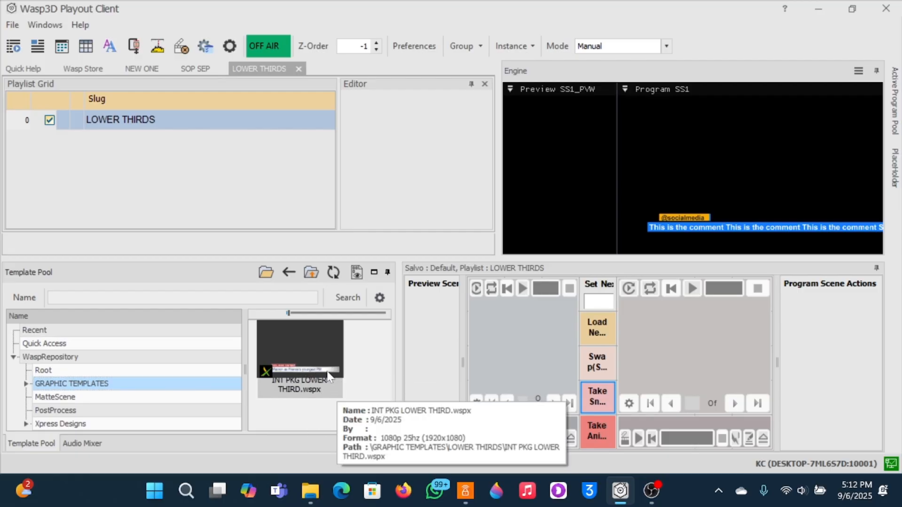
drag(304, 369, 119, 122)
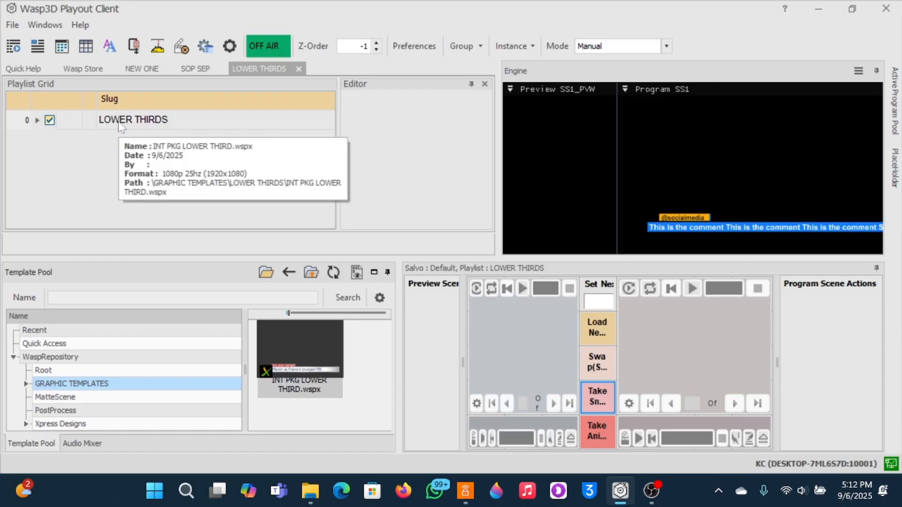
Expand the LOWER THIRDS group and add lt_04 v2.wspx to it from the lower_thirds folder in Xpress Designs
click(38, 122)
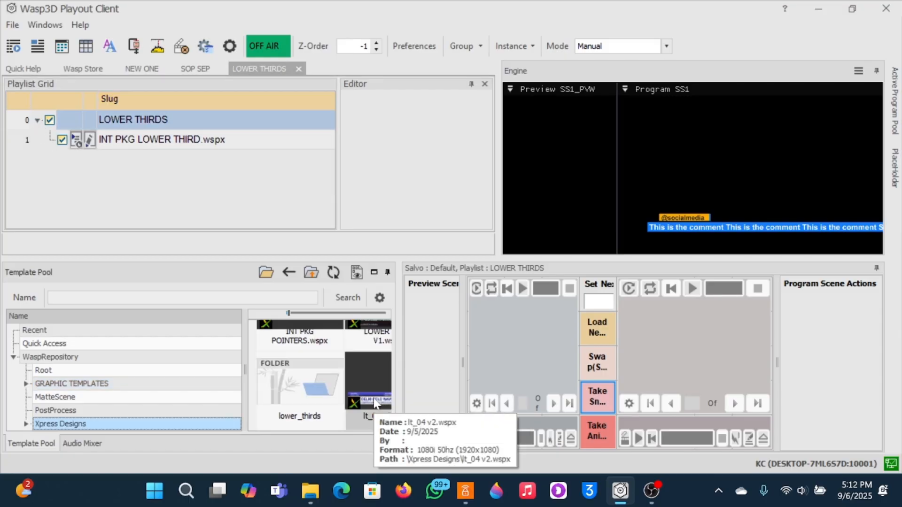
double_click(325, 396)
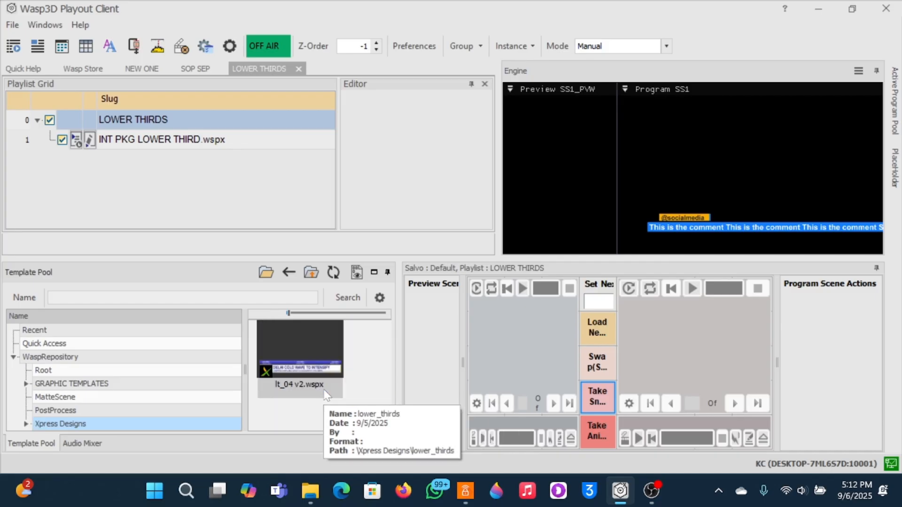
drag(311, 381, 152, 155)
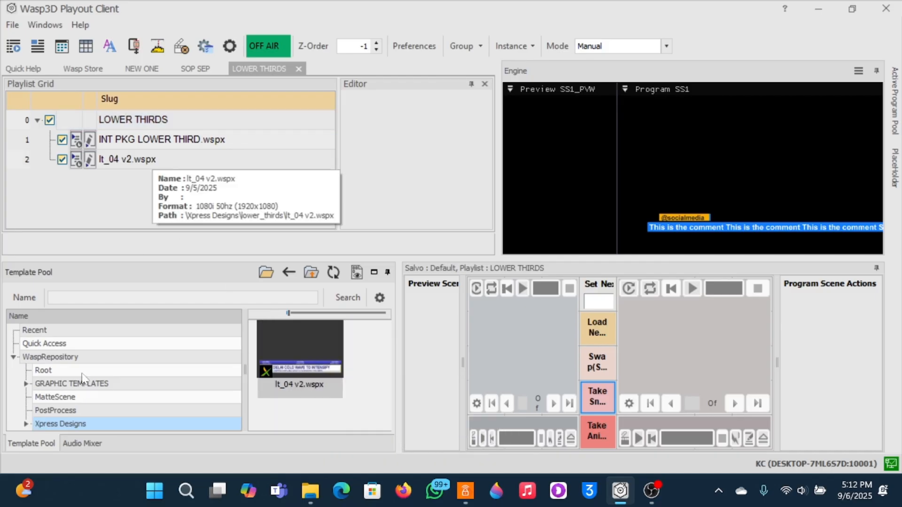
Add INT PKG FEED & TEXT.wspx and INT PKG LOWER THIRD.wspx from Xpress Designs to the LOWER THIRDS group
click(71, 411)
click(61, 422)
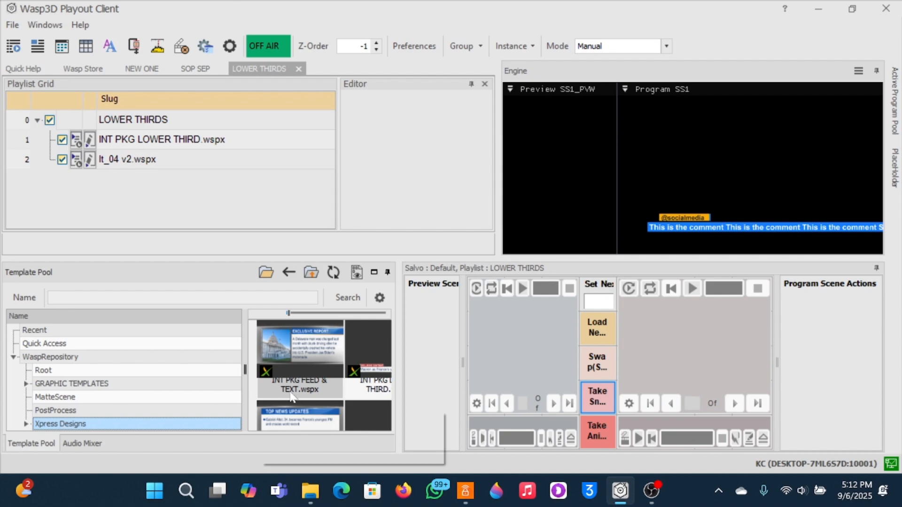
drag(309, 360, 115, 178)
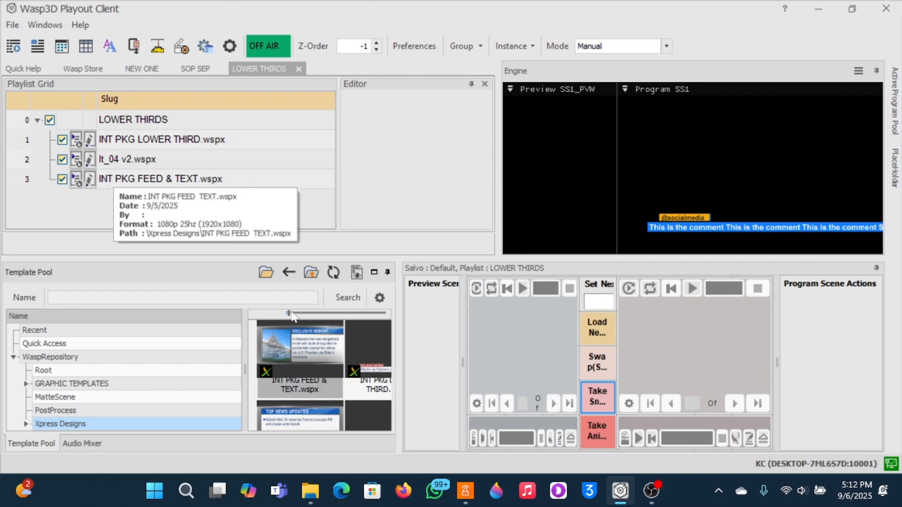
drag(362, 353, 132, 144)
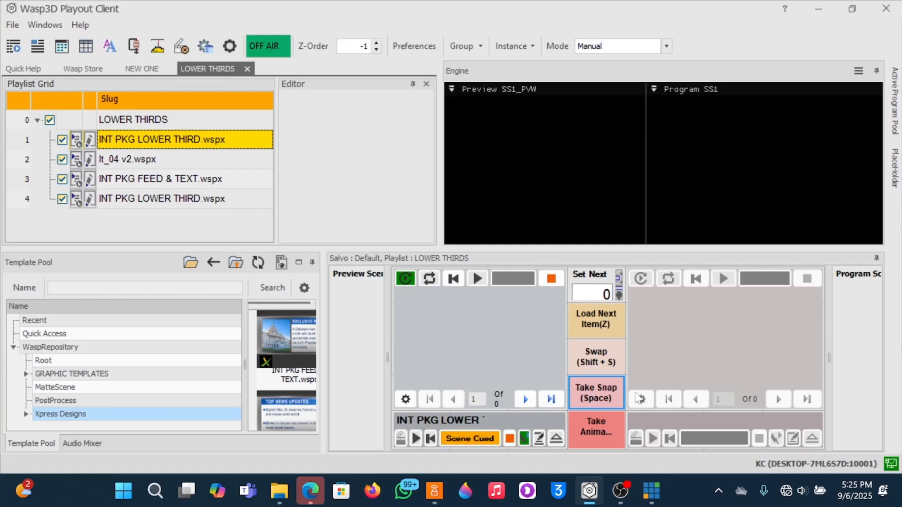
Take the playlist's cued lower third graphics to program, starting with the first INT PKG LOWER THIRD.wspx
click(591, 399)
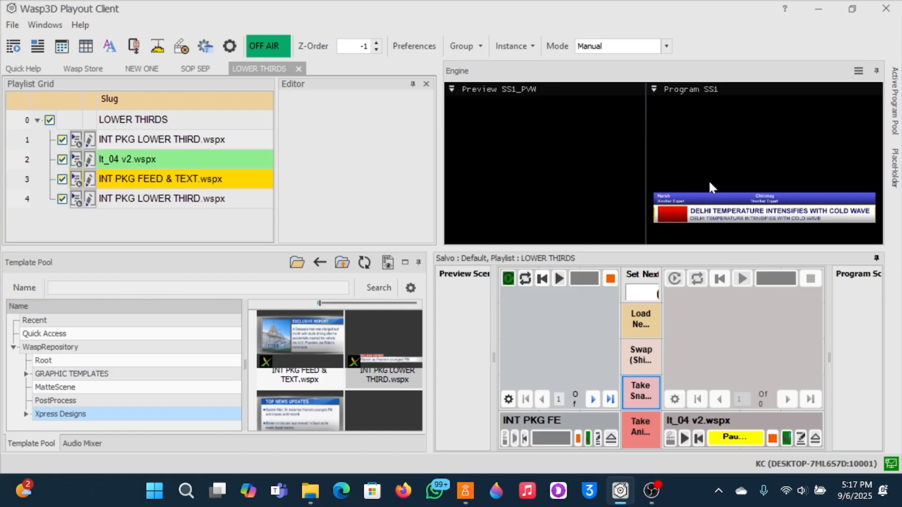
click(587, 433)
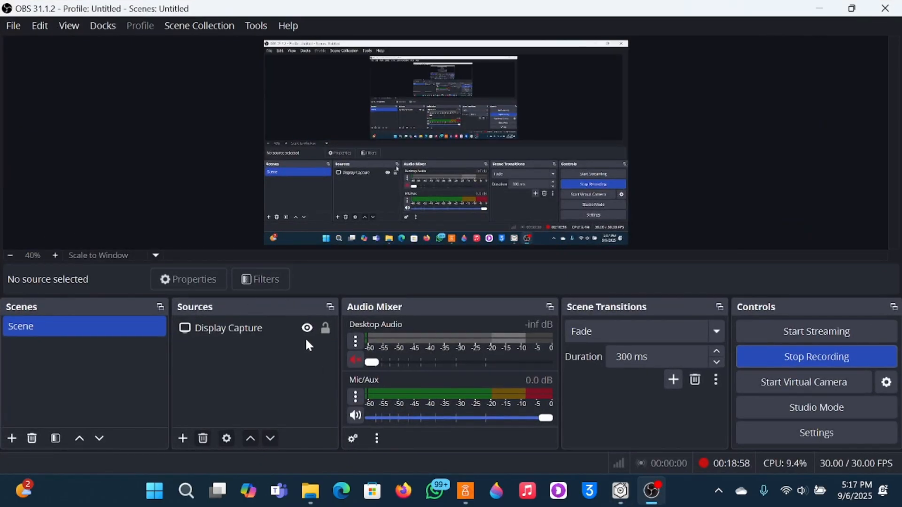
In OBS, add a new NDI Source to the scene with the source name DESKTOP-7ML6S7D (FS)
click(182, 439)
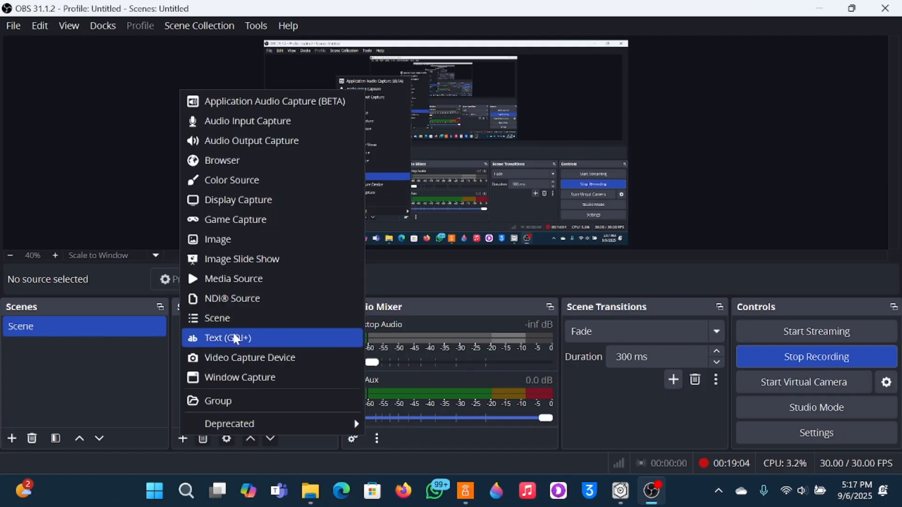
click(247, 299)
click(478, 328)
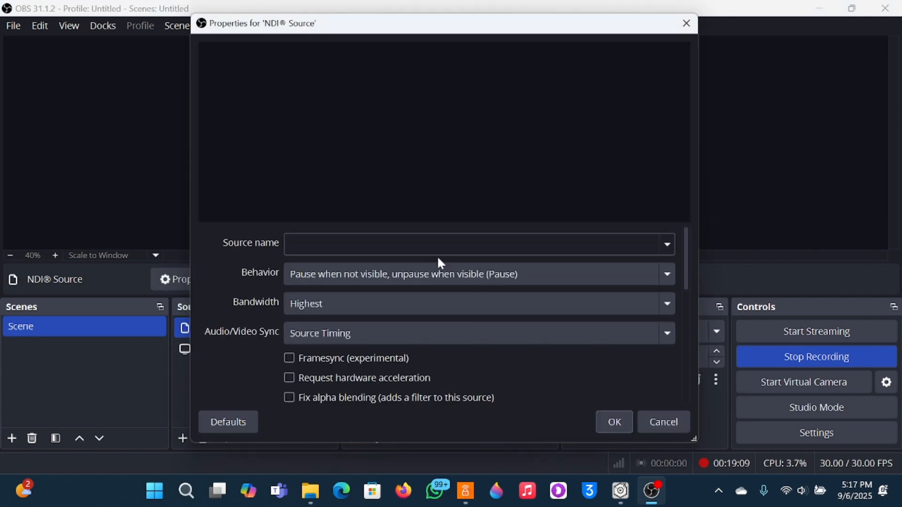
click(667, 244)
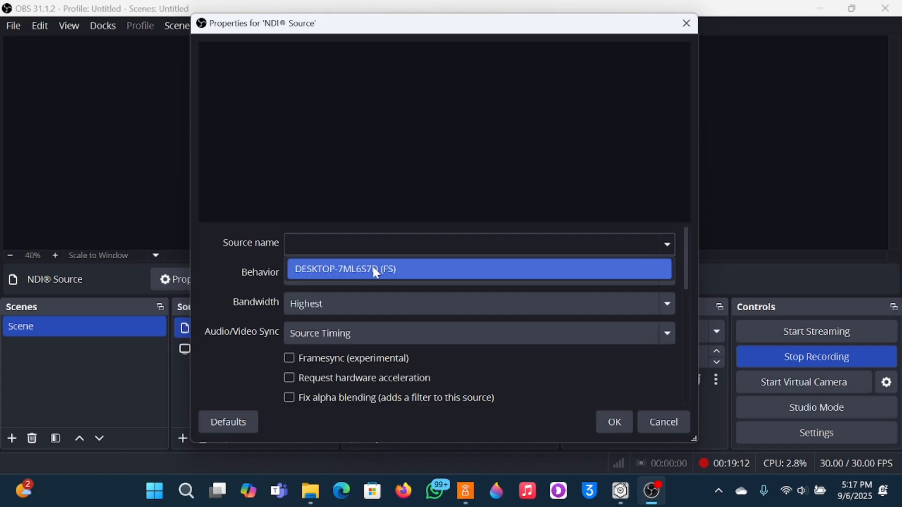
click(314, 269)
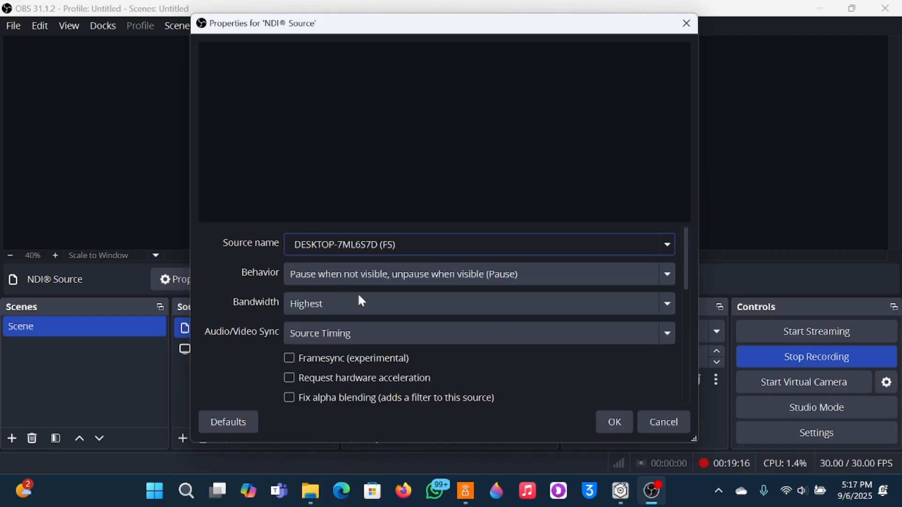
click(614, 422)
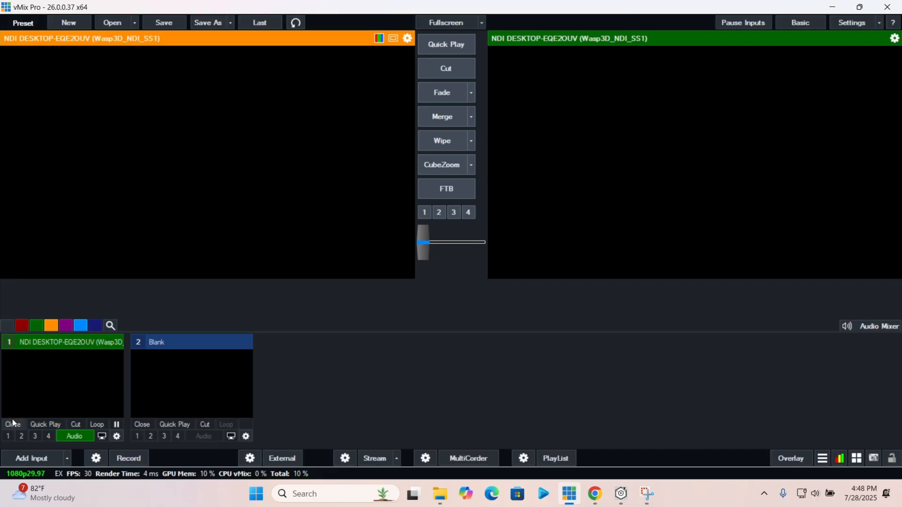
In vMix, close the existing Wasp3D NDI input and choose an NDI source for a new NDI / Desktop Capture input
click(13, 424)
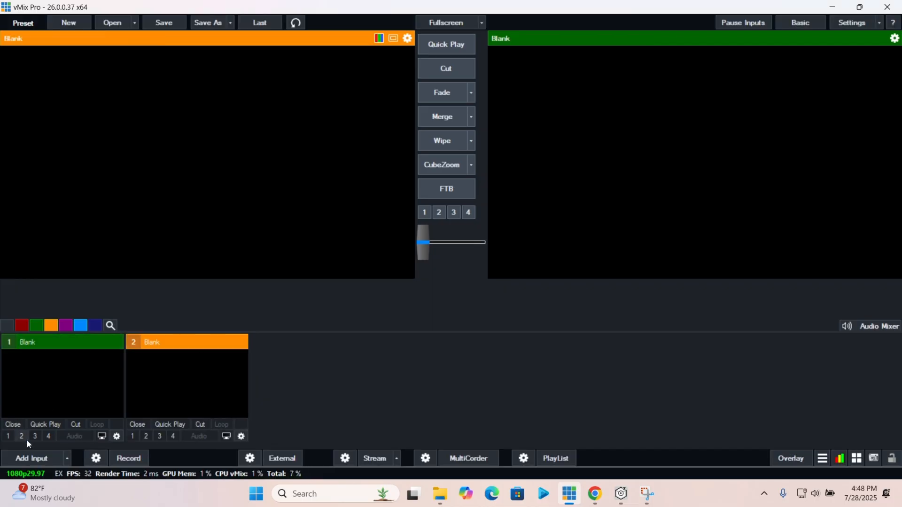
click(39, 458)
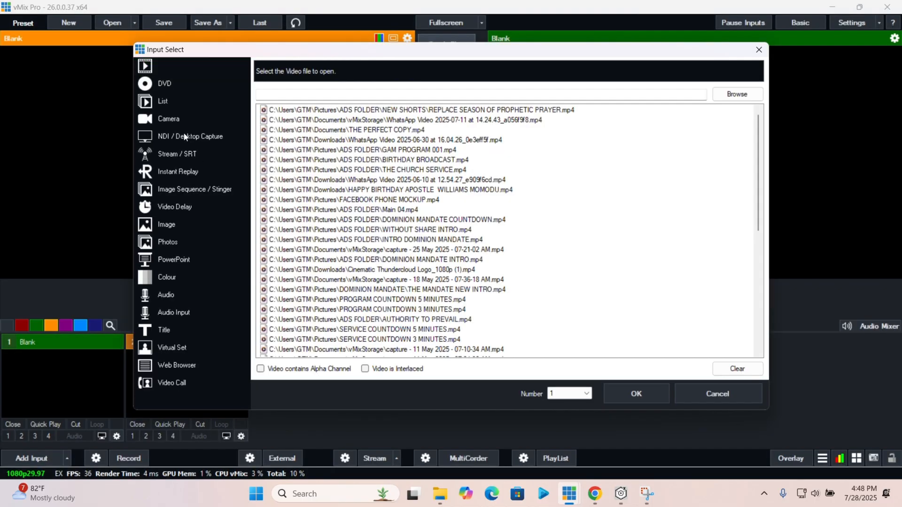
click(184, 134)
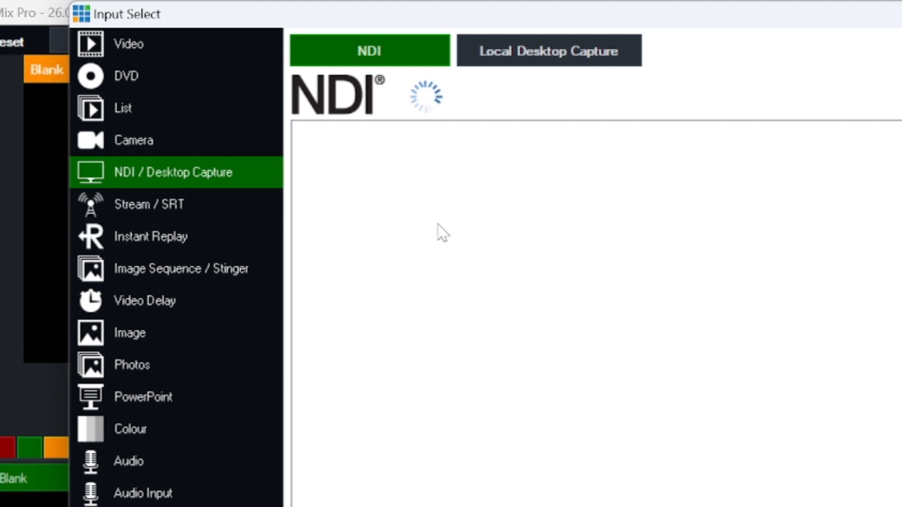
click(401, 254)
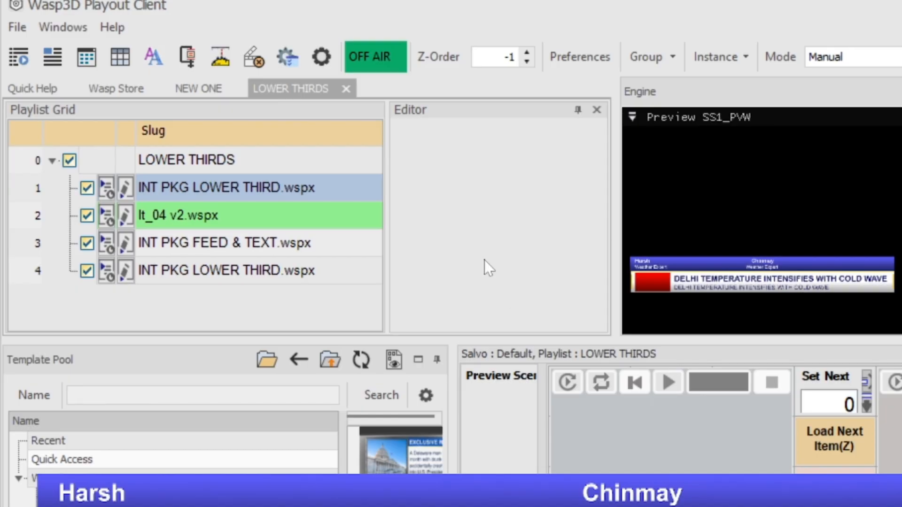
In Playout Client, open lt_04 v2.wspx from the playlist for editing and enlarge the editor area
click(188, 216)
right_click(183, 216)
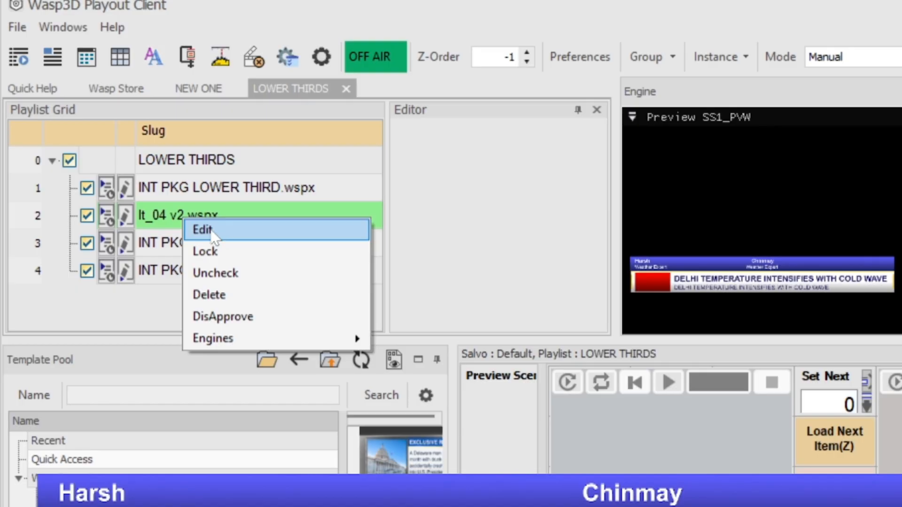
click(138, 298)
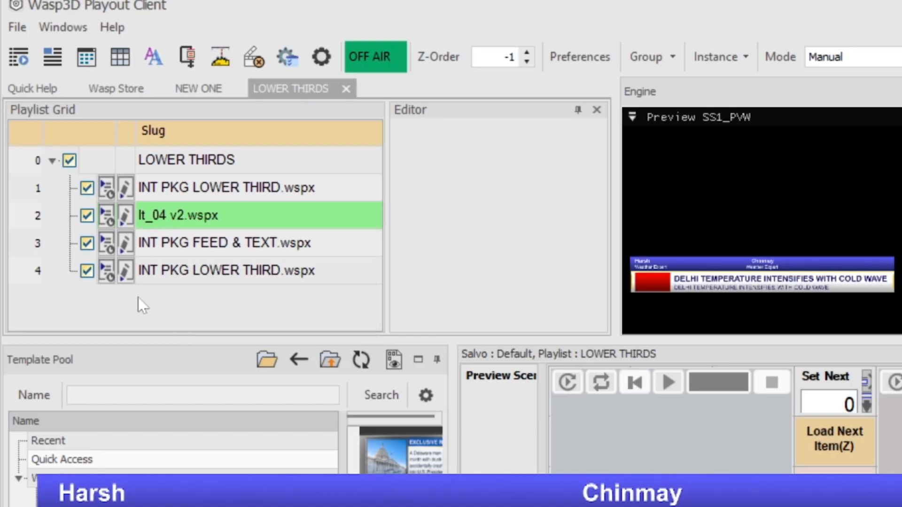
click(123, 209)
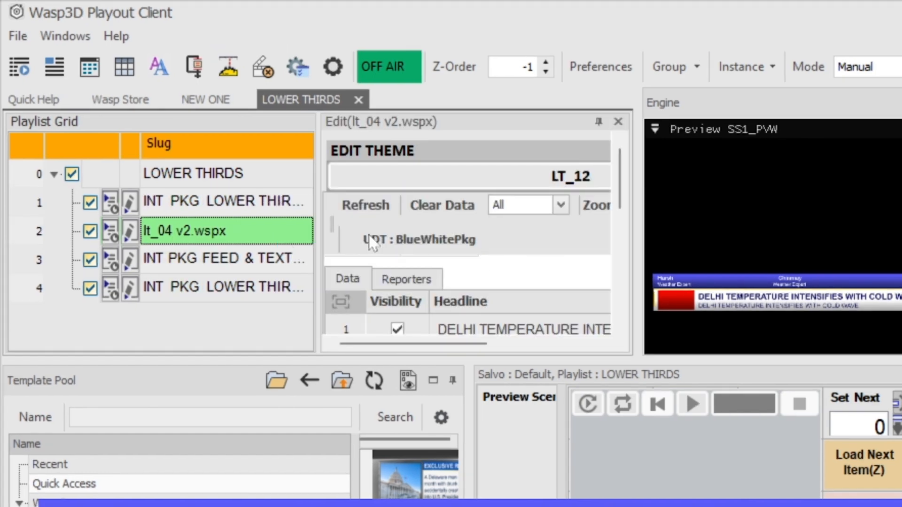
drag(388, 361, 390, 381)
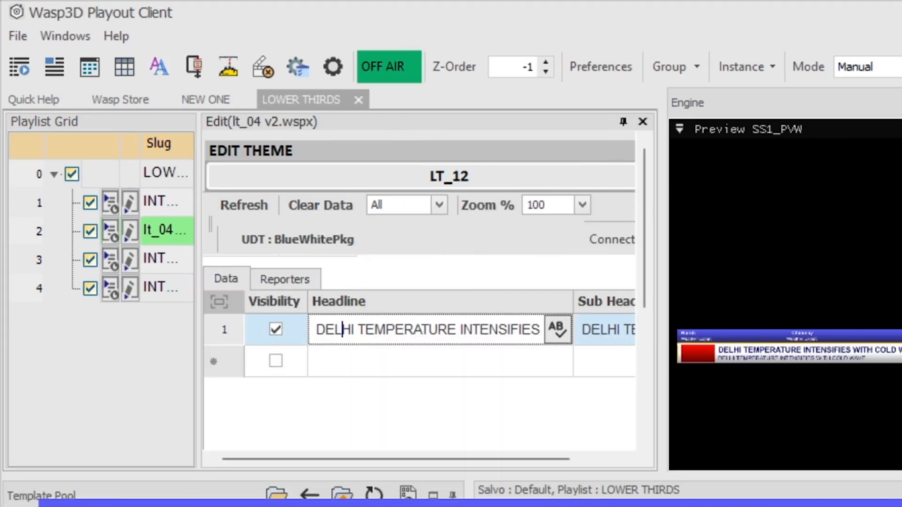
Set the Headline of lt_04 v2.wspx to THIS IS PAULTECHIE YT CHANNEL
double_click(343, 330)
click(413, 329)
click(456, 330)
key(ctrl+a)
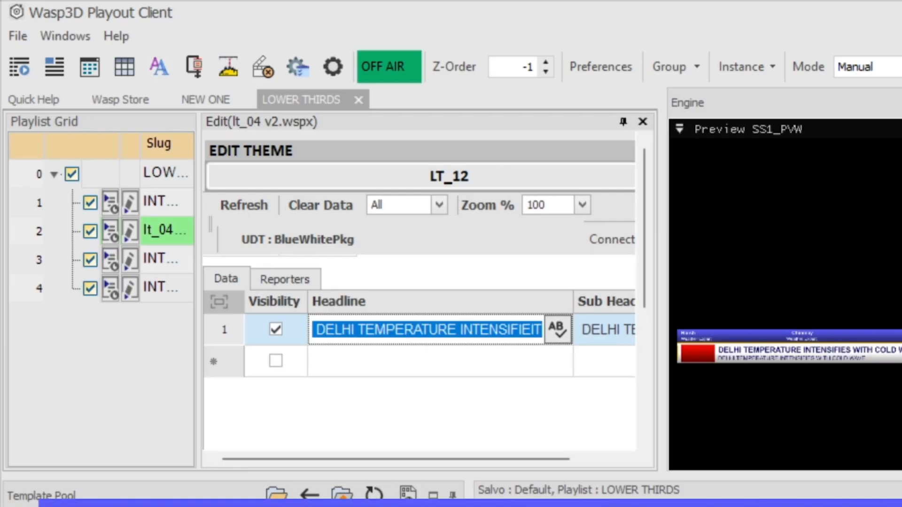
text(THIS IS )
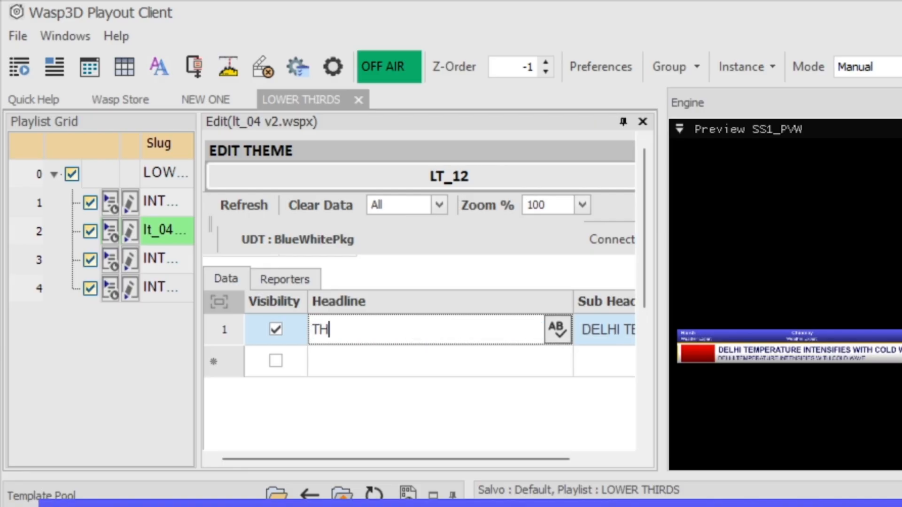
text(PAULTECHIE YT CHANNEL)
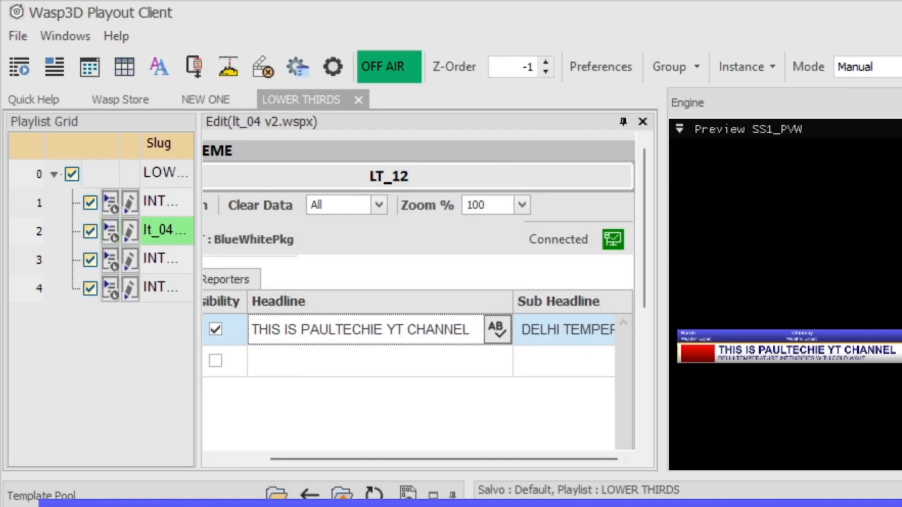
Set the Sub Headline of lt_04 v2.wspx to REPORTING LIVE FROM UK
click(564, 331)
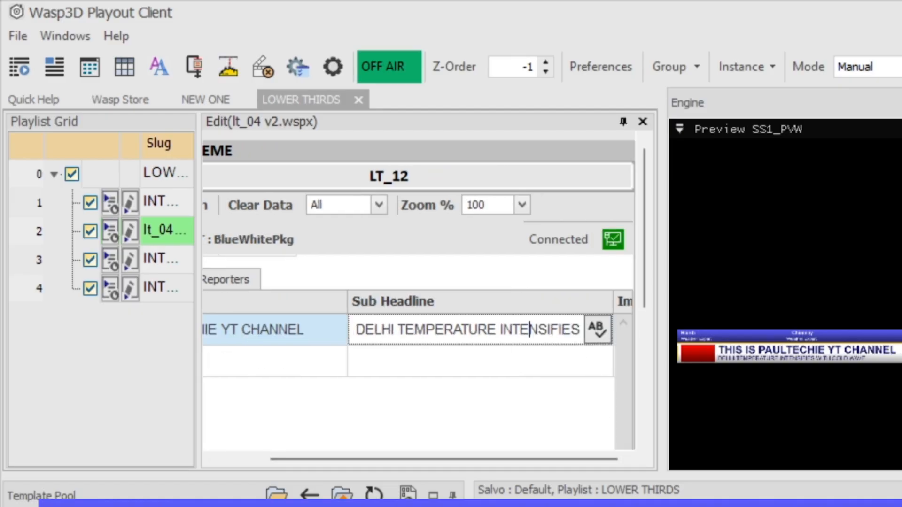
key(ctrl+a)
text(RE)
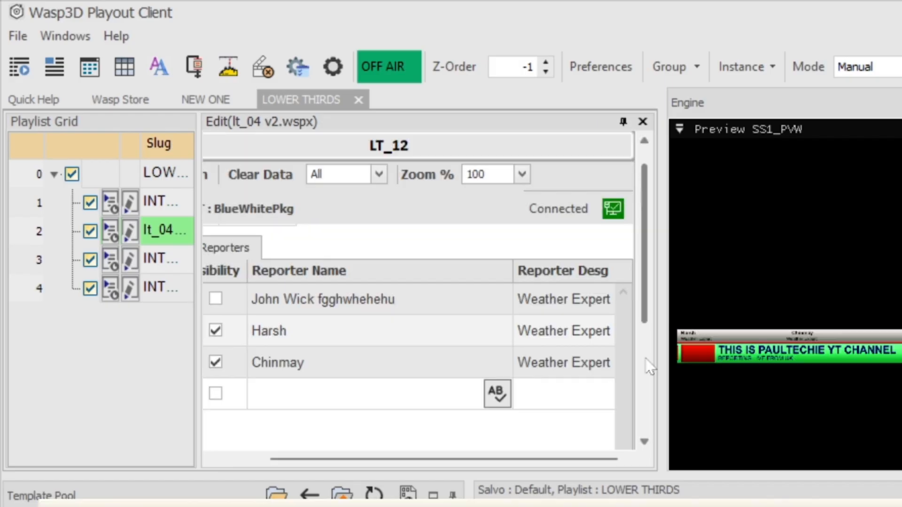
Go through the Reporter Name fields in the Reporters table of lt_04 v2.wspx
scroll(646, 385, down, 5)
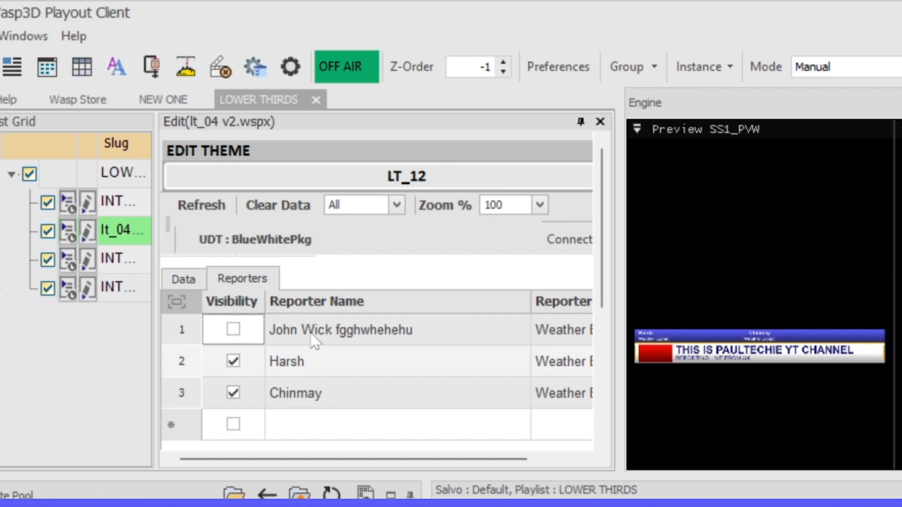
click(310, 334)
click(413, 329)
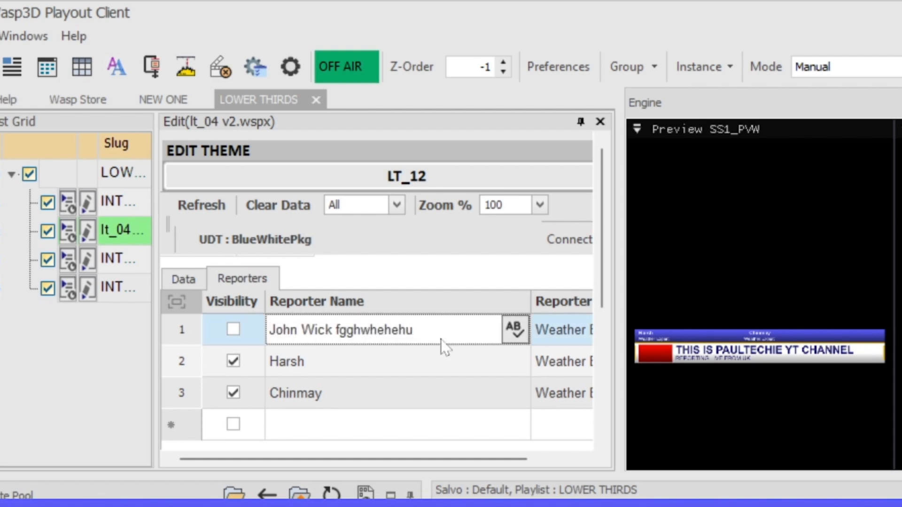
click(334, 364)
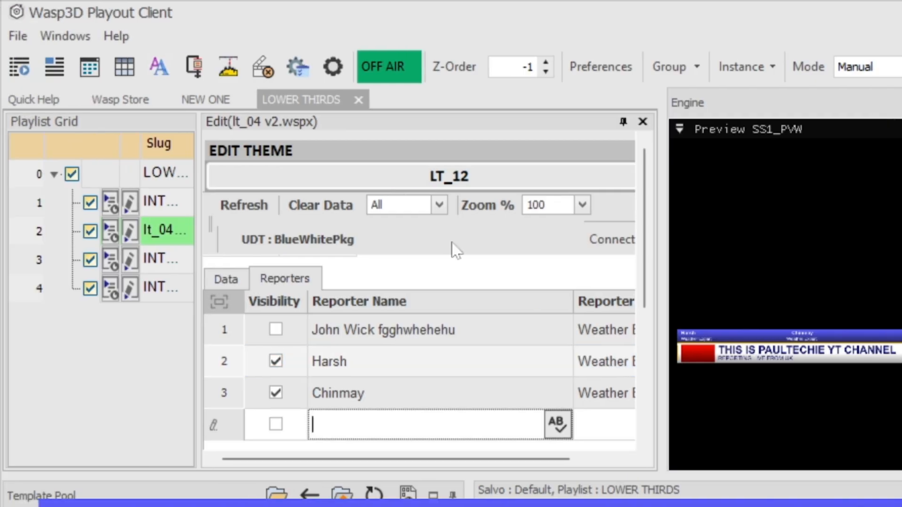
Open the LT_12 theme, examine Theme_1's colours, H2's Diffuse_Color choices and the Fonts list, and close the theme editor
click(356, 186)
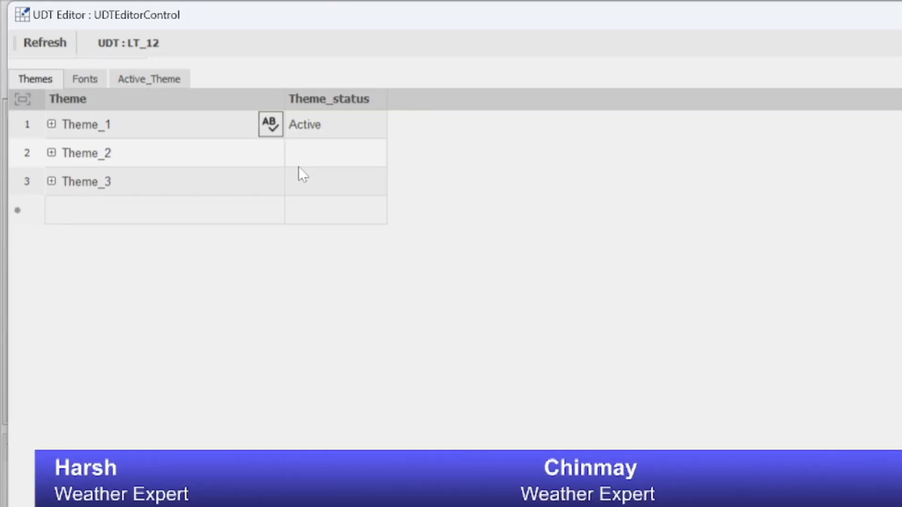
click(51, 124)
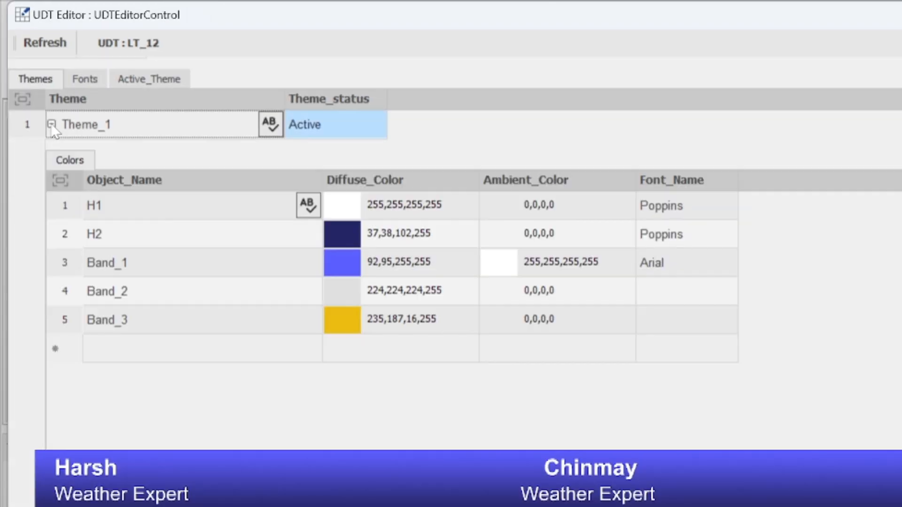
click(343, 235)
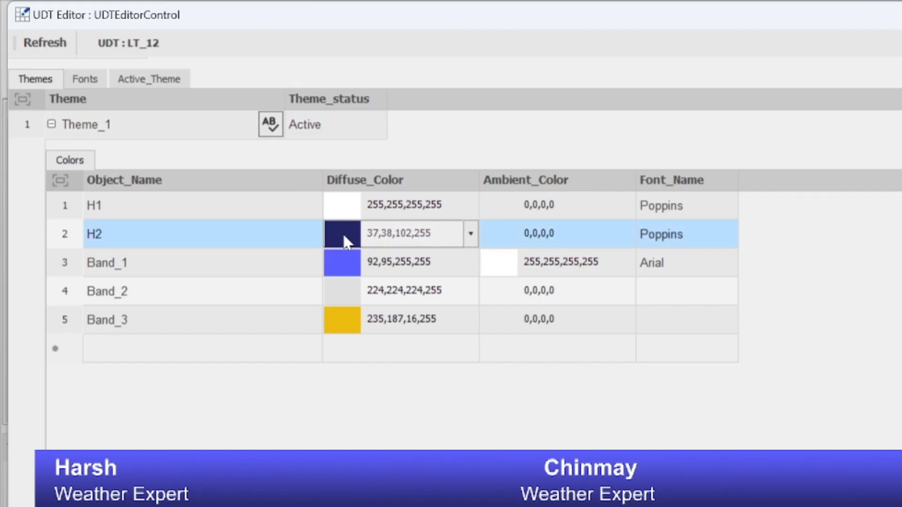
click(470, 233)
click(416, 348)
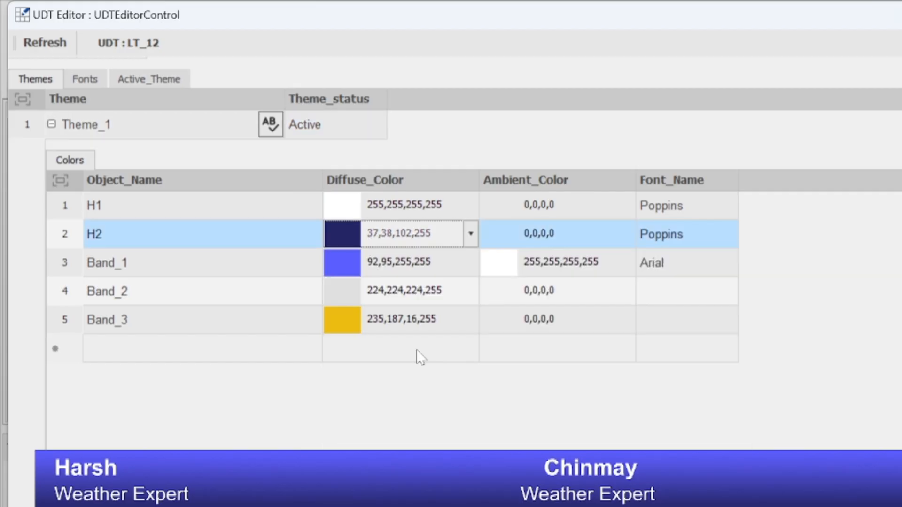
click(471, 232)
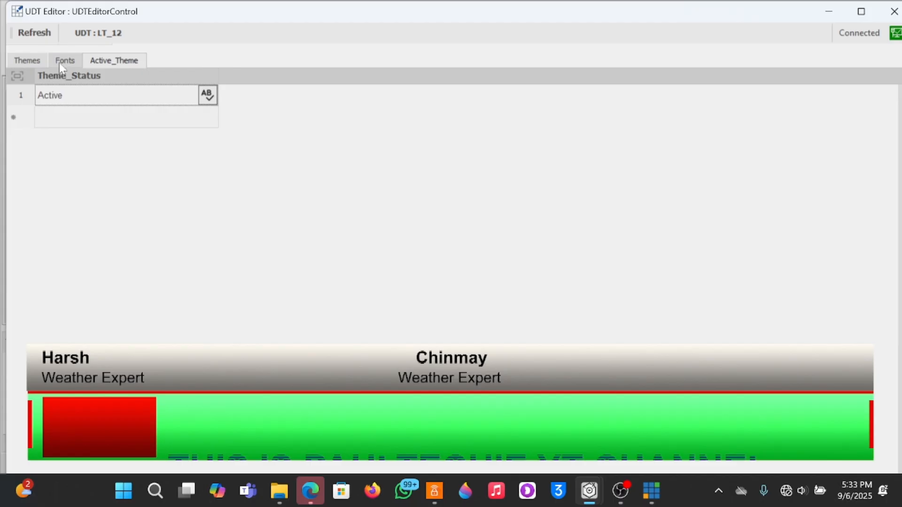
click(65, 60)
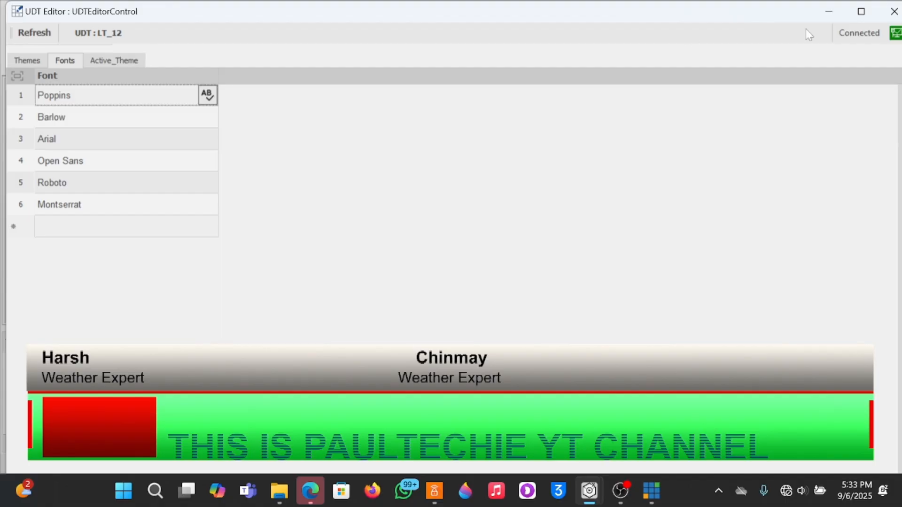
click(894, 11)
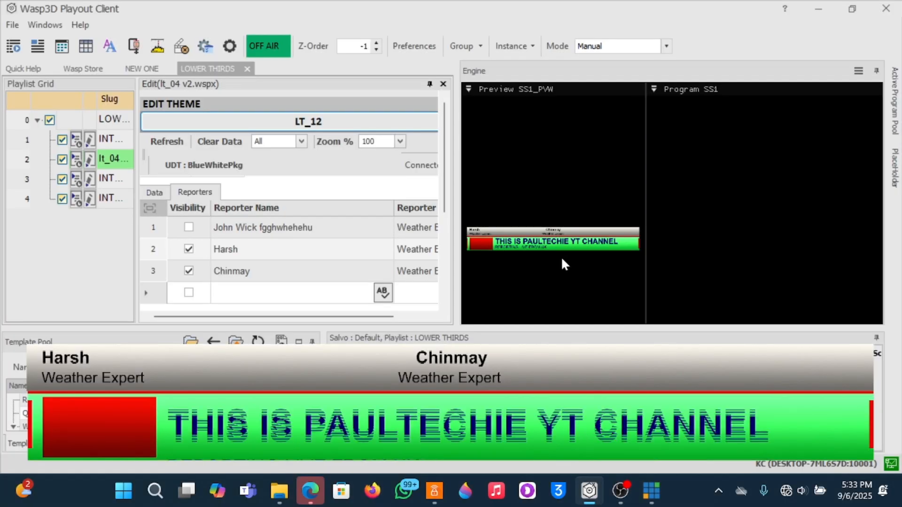
Select INT PKG FEED & TEXT.wspx in the playlist and run Take Snap
right_click(144, 179)
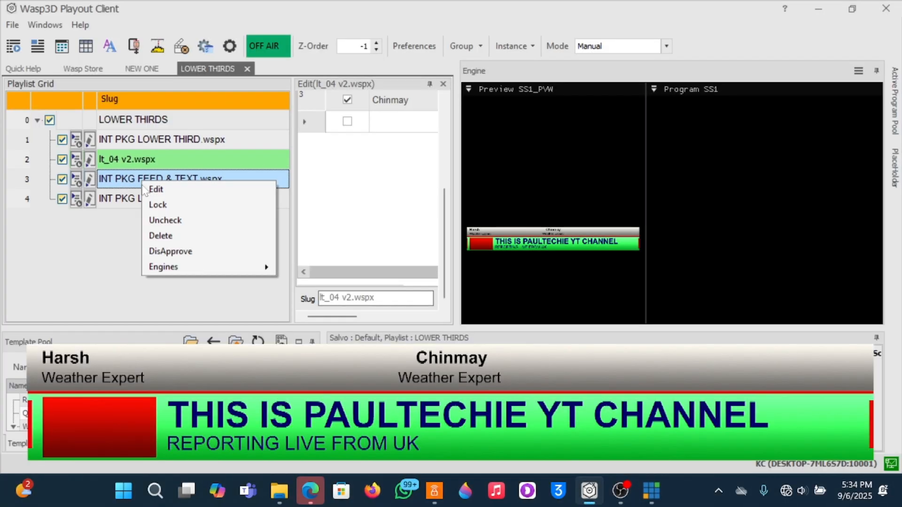
click(126, 185)
click(587, 418)
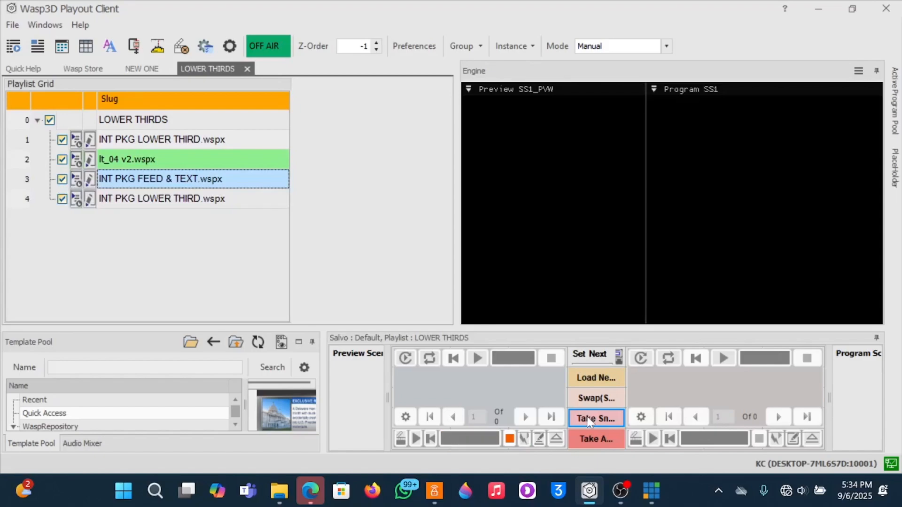